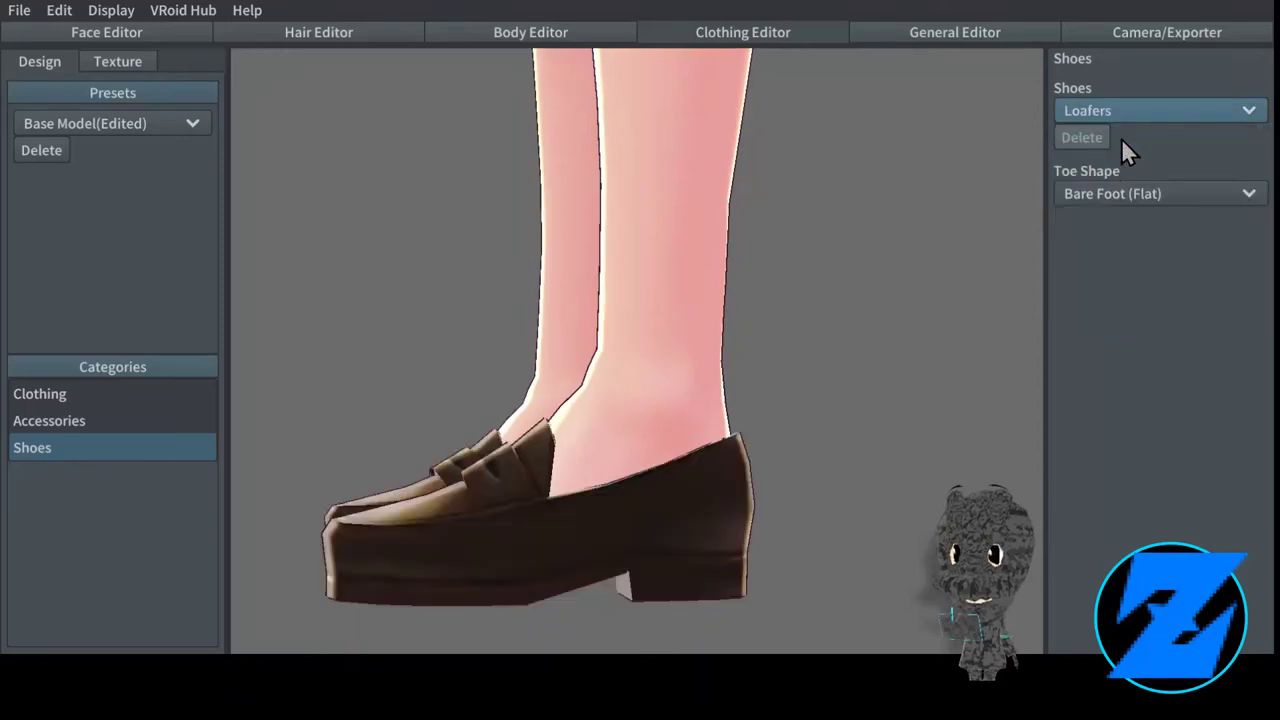
Try the Shoes (Dress) preset on the model, then replace it with Loafers (Pants).
left_click(1238, 116)
left_click(1100, 180)
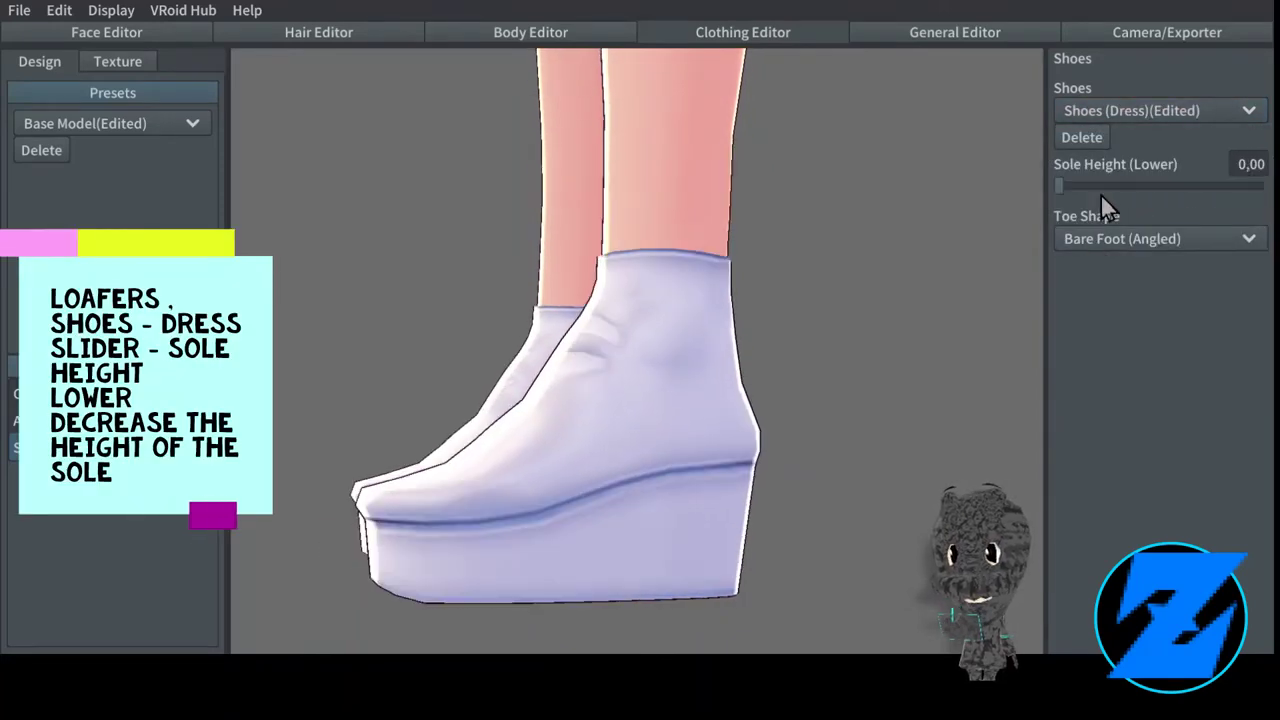
left_click(1150, 110)
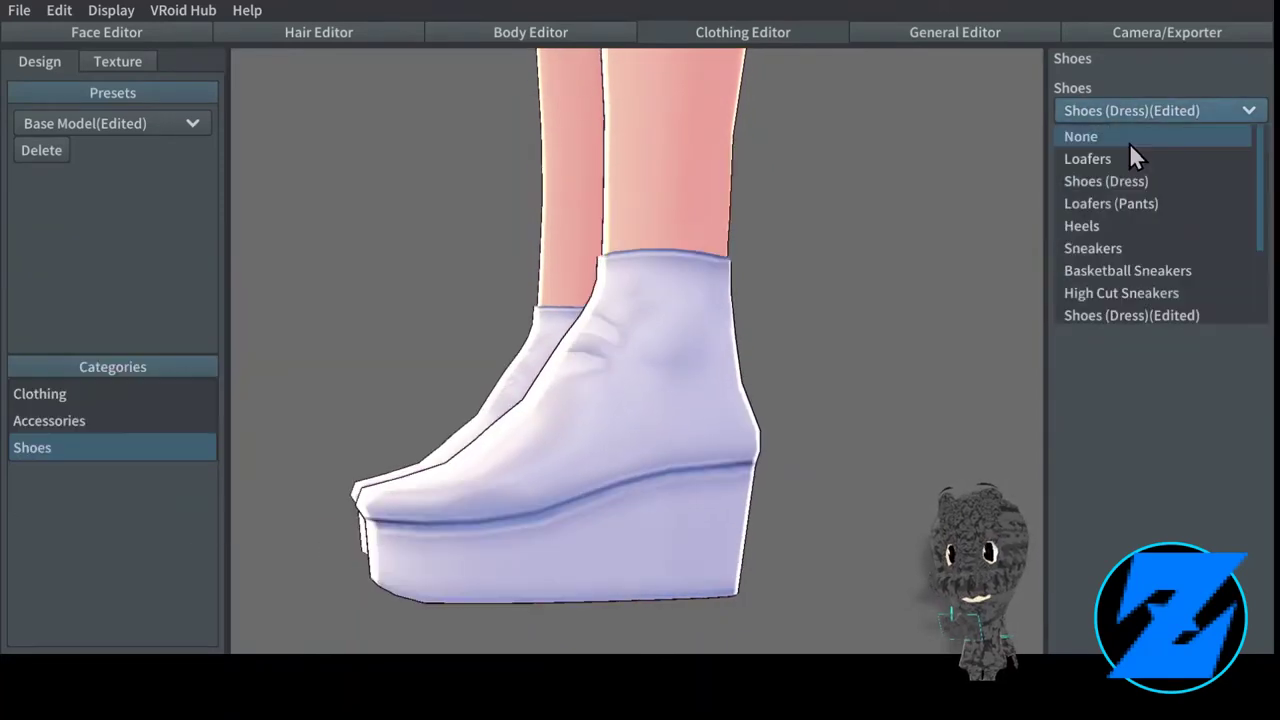
left_click(1101, 203)
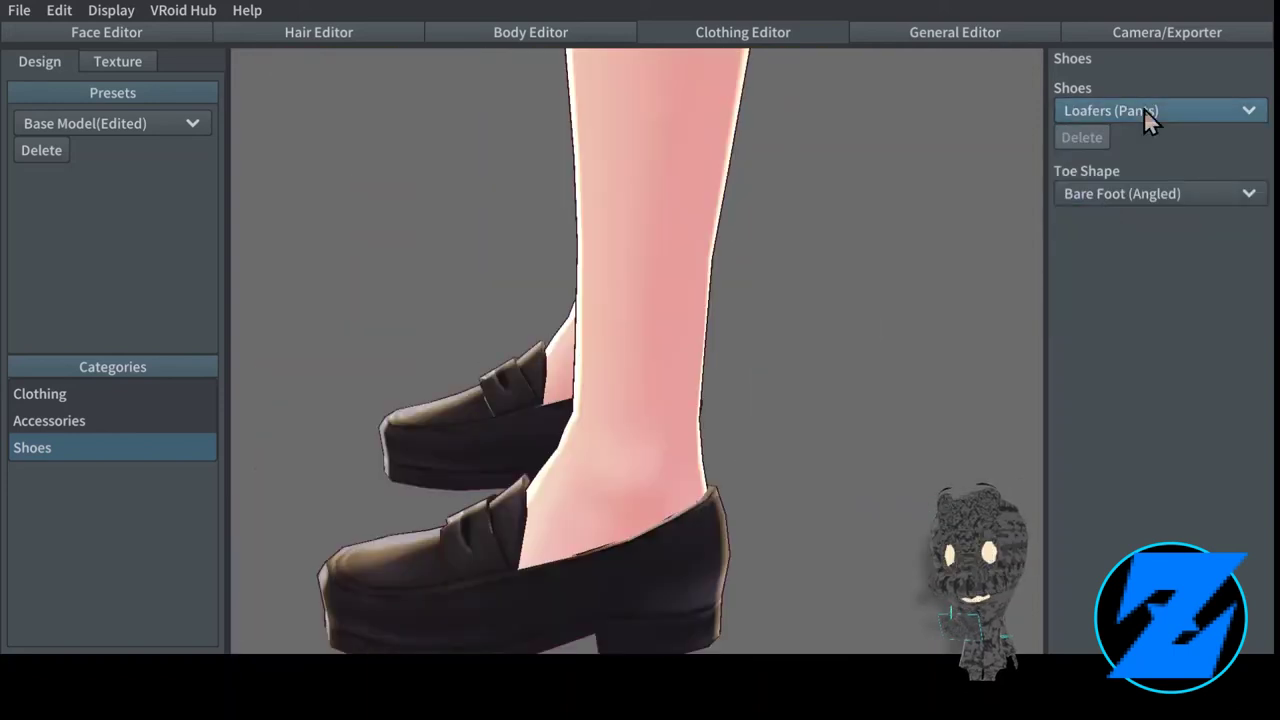
Switch the shoes to Heels and try out the High Heels and Pin Heel adjustments.
left_click(1144, 108)
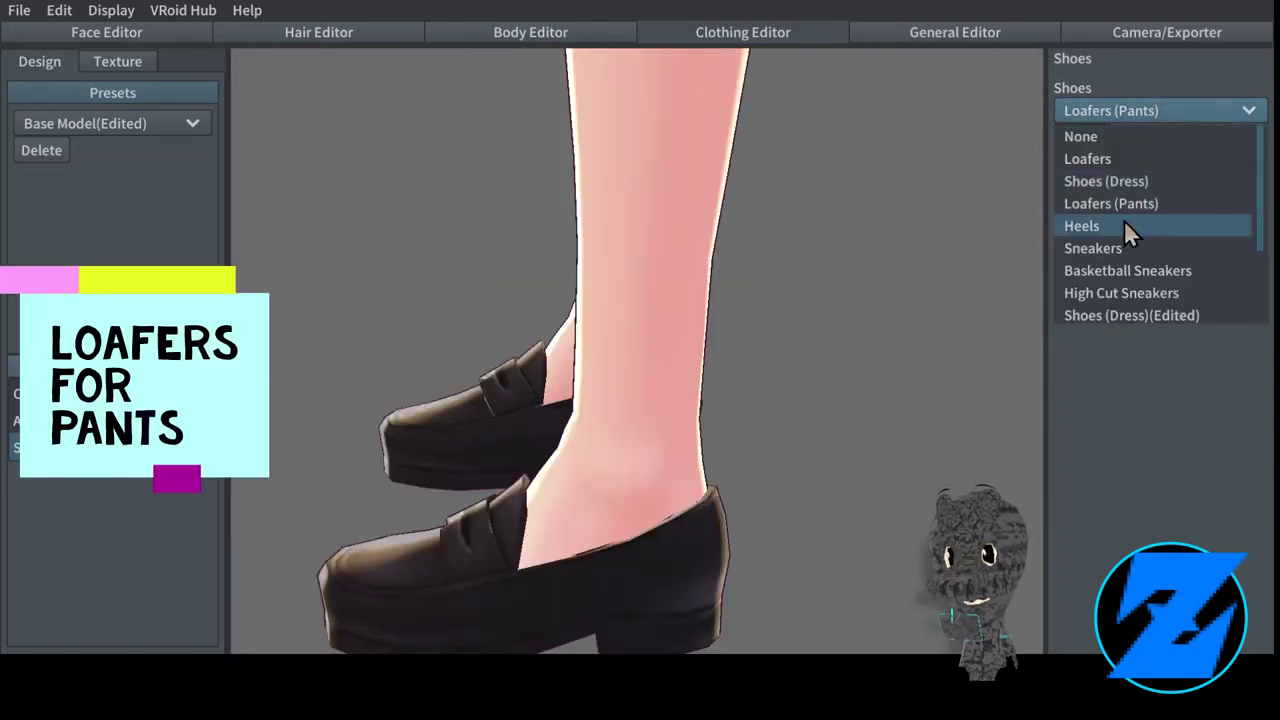
left_click(1124, 224)
left_click_drag(1060, 184, 1257, 168)
left_click_drag(1232, 229, 1237, 240)
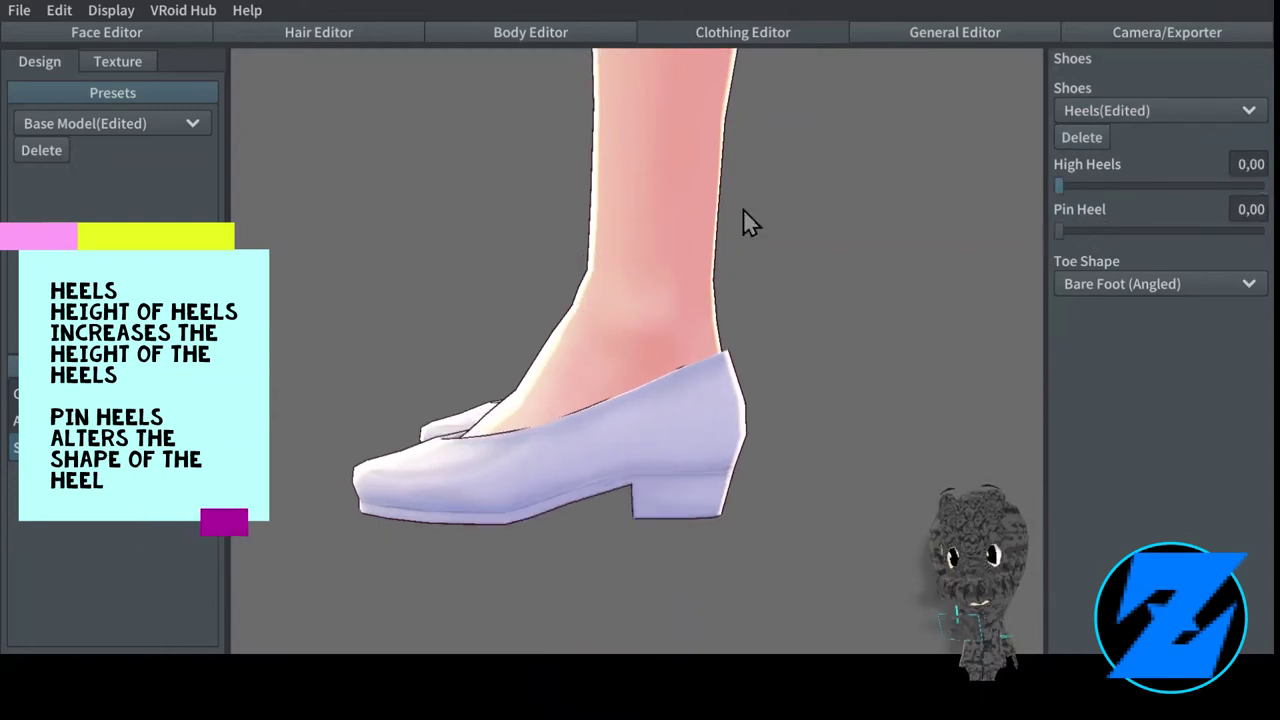
Switch the shoes to Sneakers with the Bare Foot (Flat) toe shape and try out the lower sole height.
left_click(1150, 110)
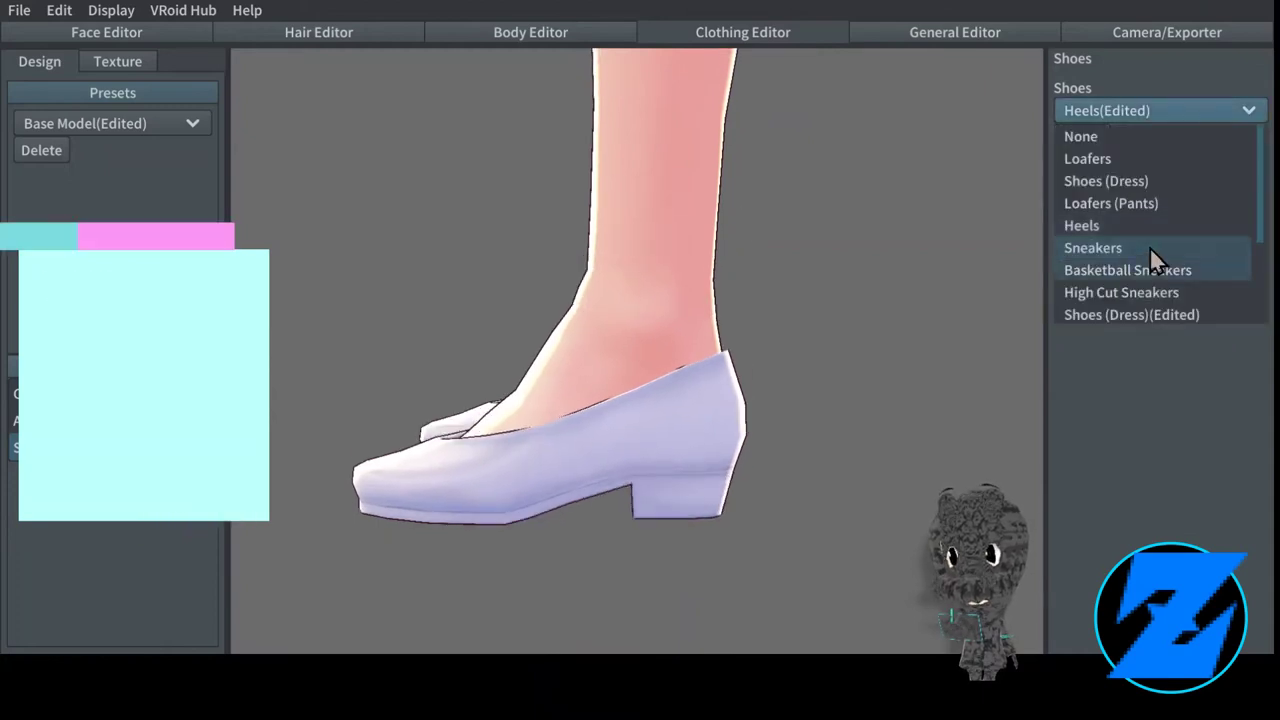
left_click(1146, 248)
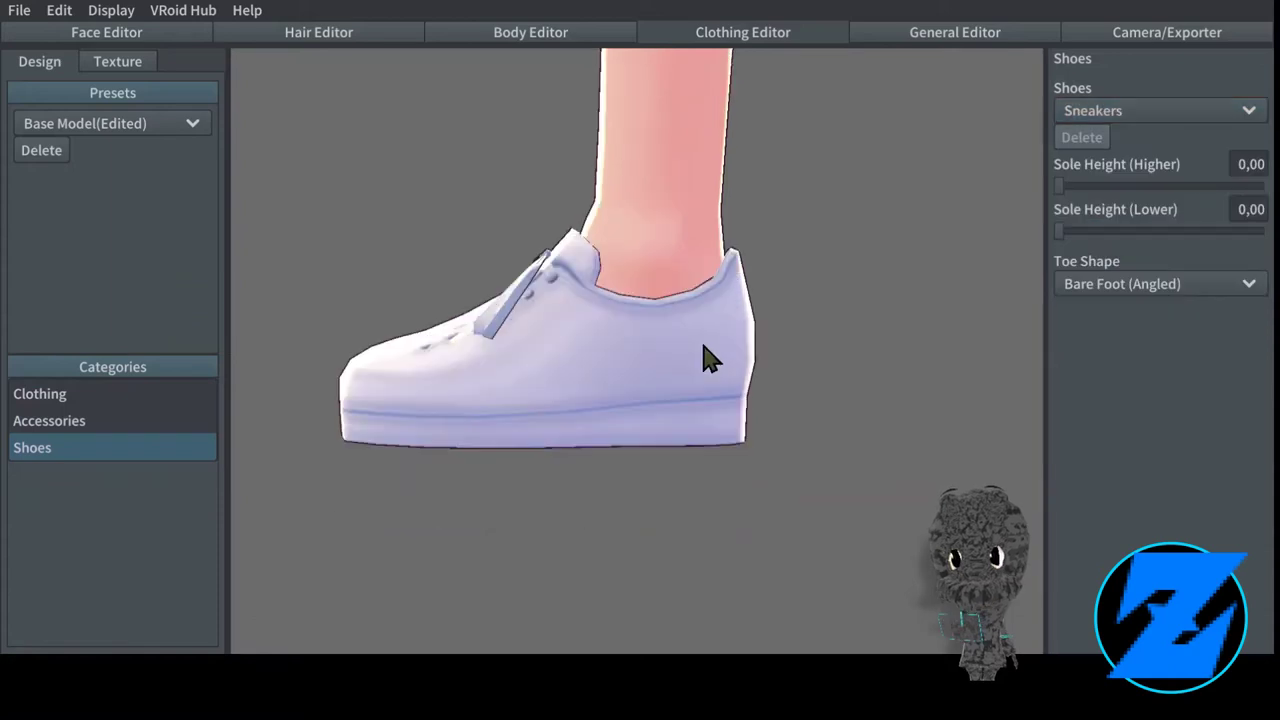
right_click_drag(706, 360, 770, 345)
left_click(1120, 320)
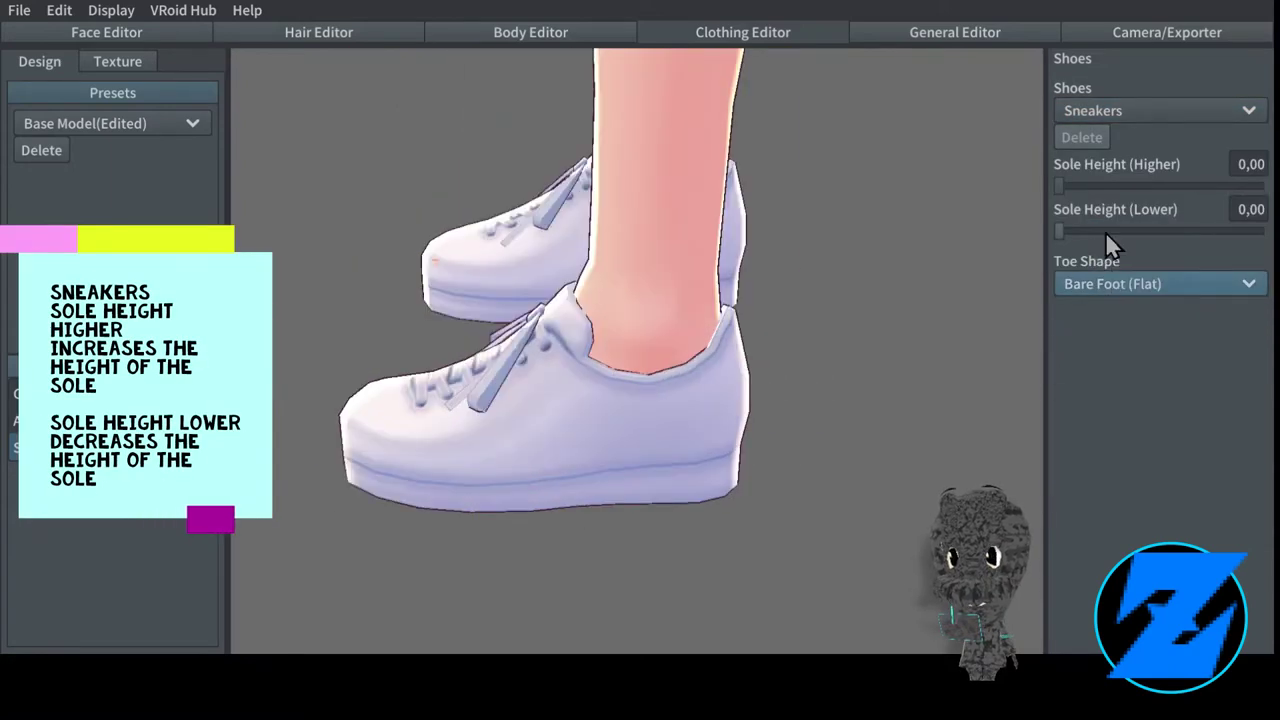
left_click_drag(1105, 232, 1016, 141)
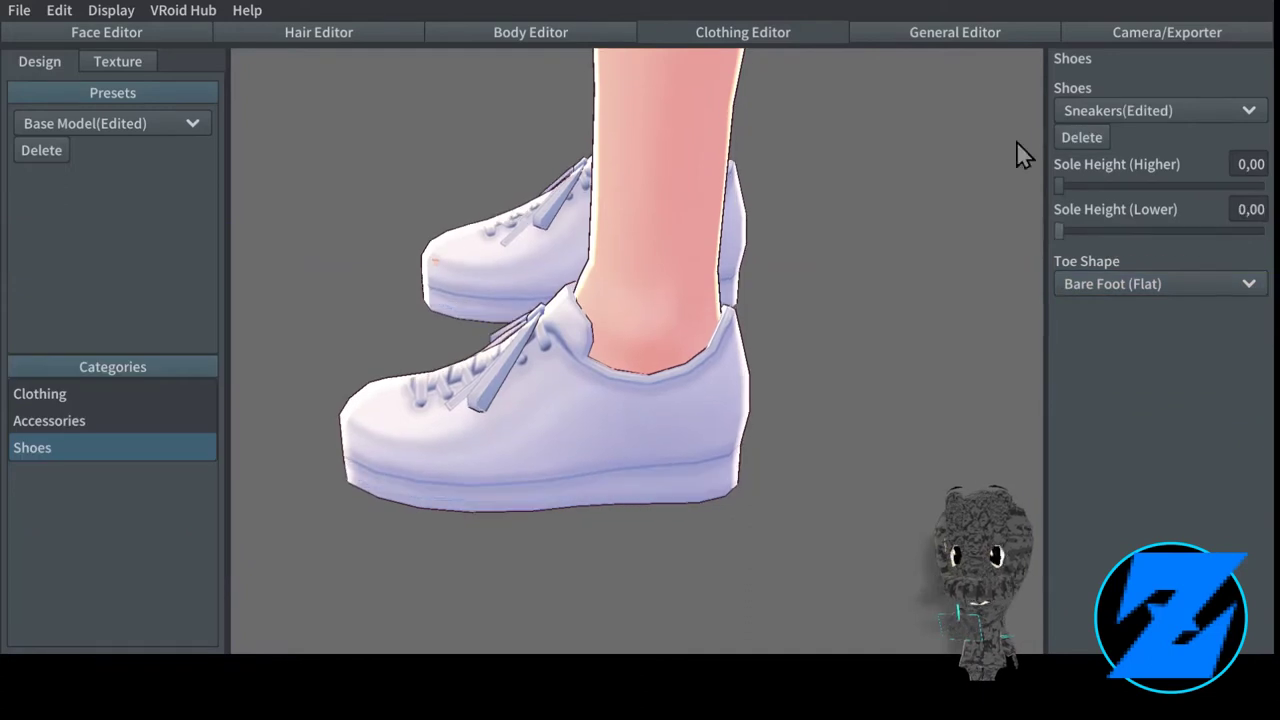
Switch the shoes to Basketball Sneakers and try out both the lower and higher sole height adjustments.
left_click(1143, 110)
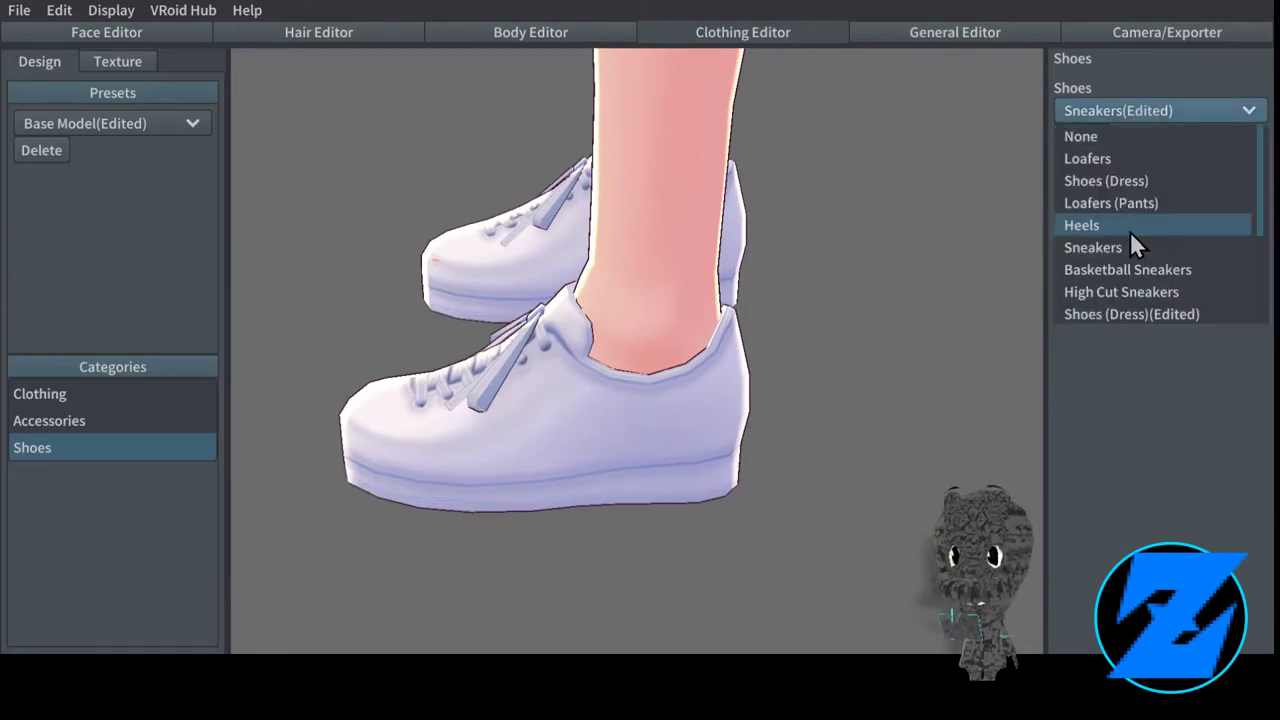
left_click(1127, 269)
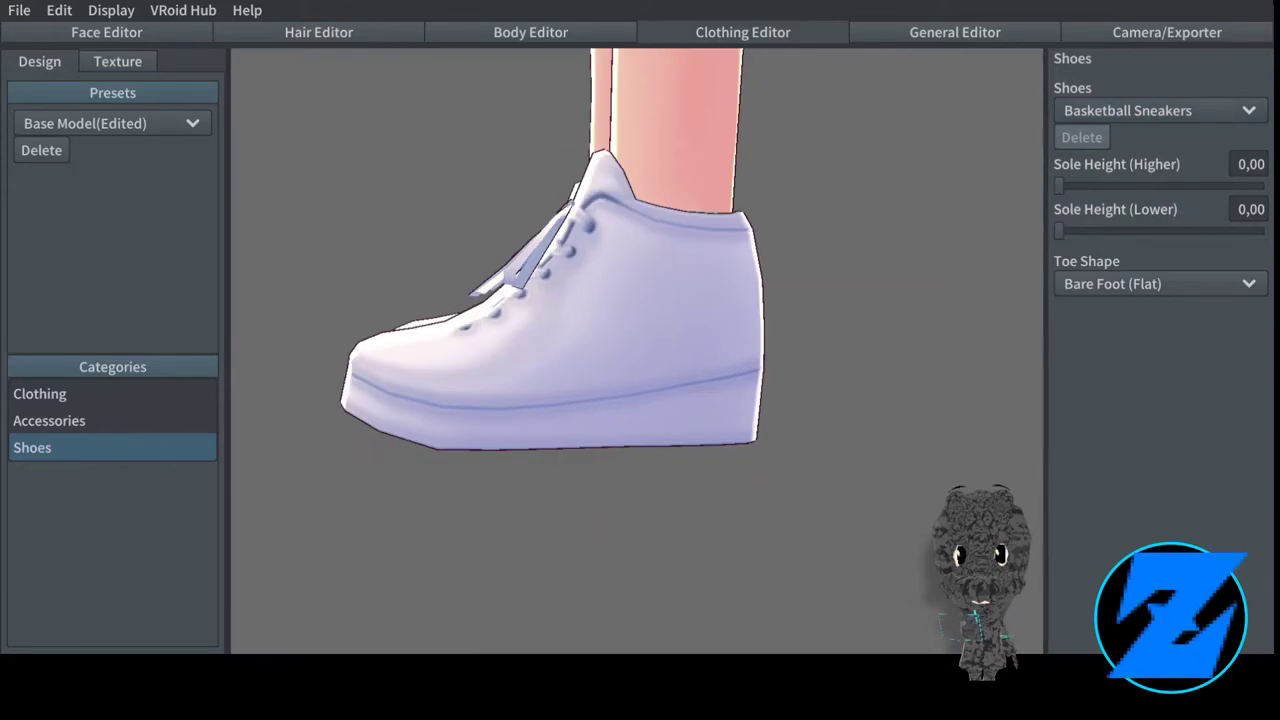
mouse_move(1059, 231)
left_mouse_down()
mouse_move(1208, 232)
mouse_move(1056, 231)
left_mouse_up()
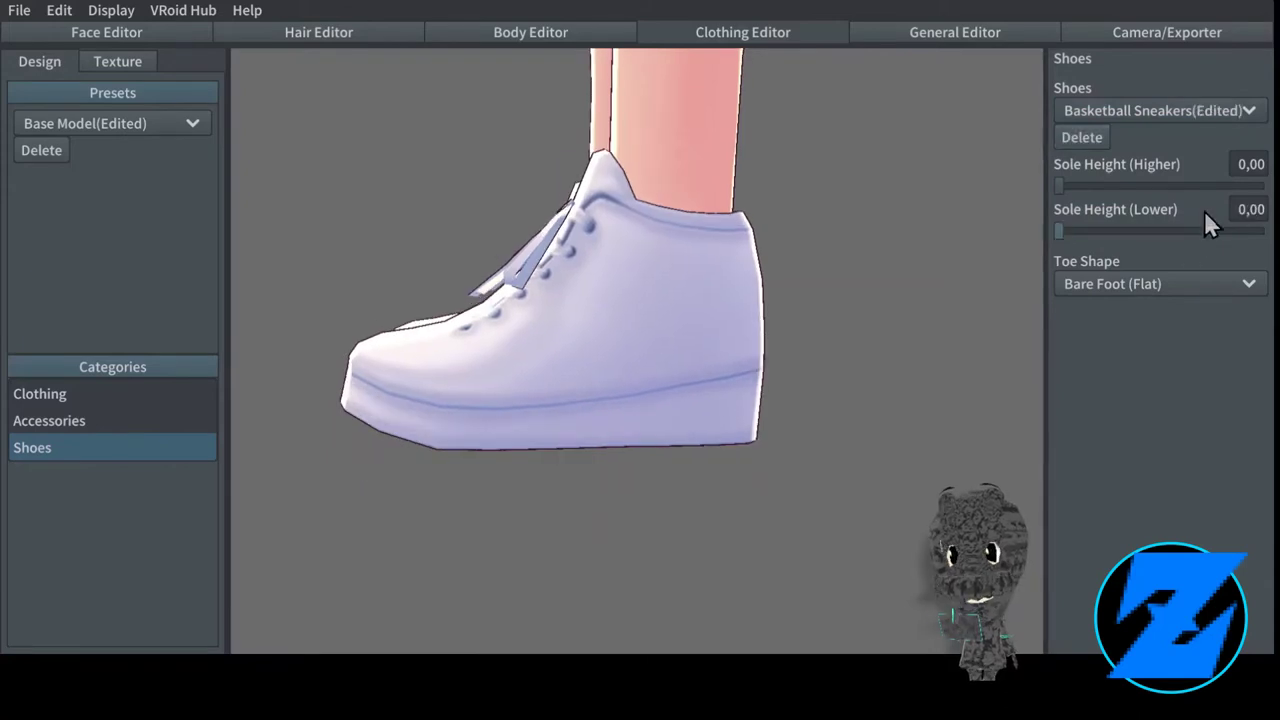
left_click_drag(1059, 186, 1195, 186)
Switch the shoes to High Cut Sneakers and try out their sole height adjustment.
left_click(1150, 110)
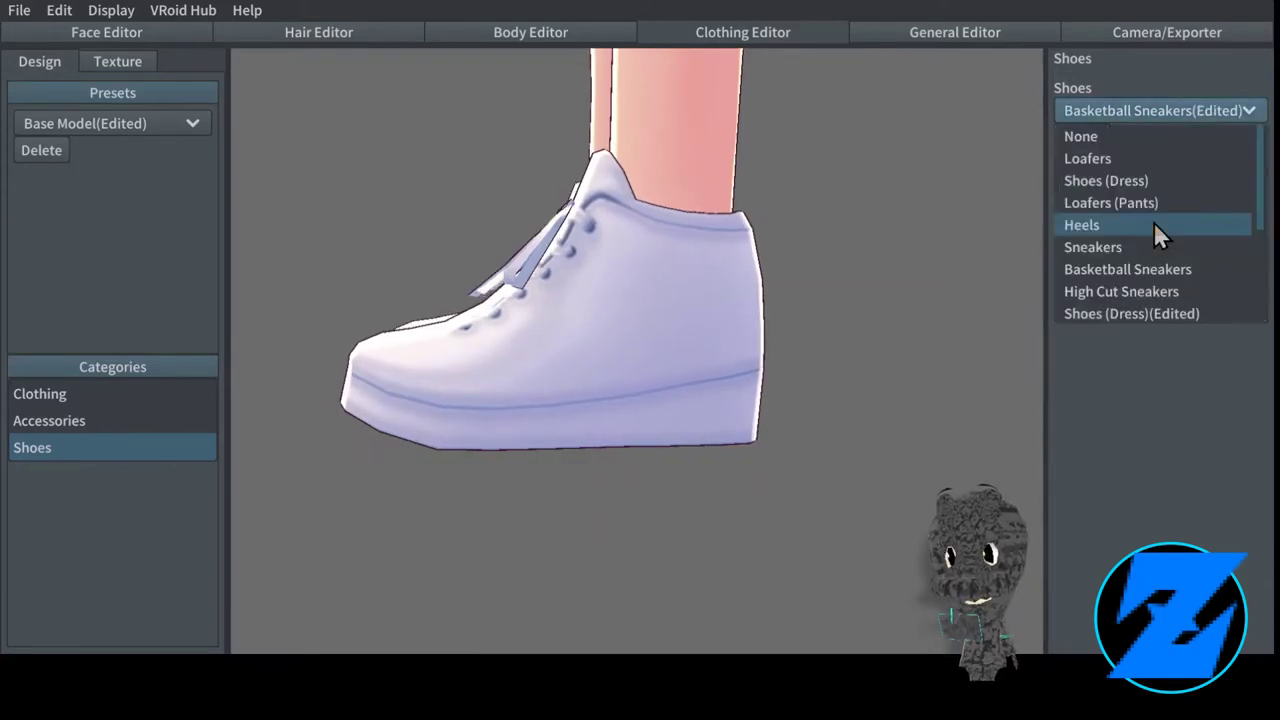
left_click(1157, 287)
left_click_drag(1060, 232, 773, 248)
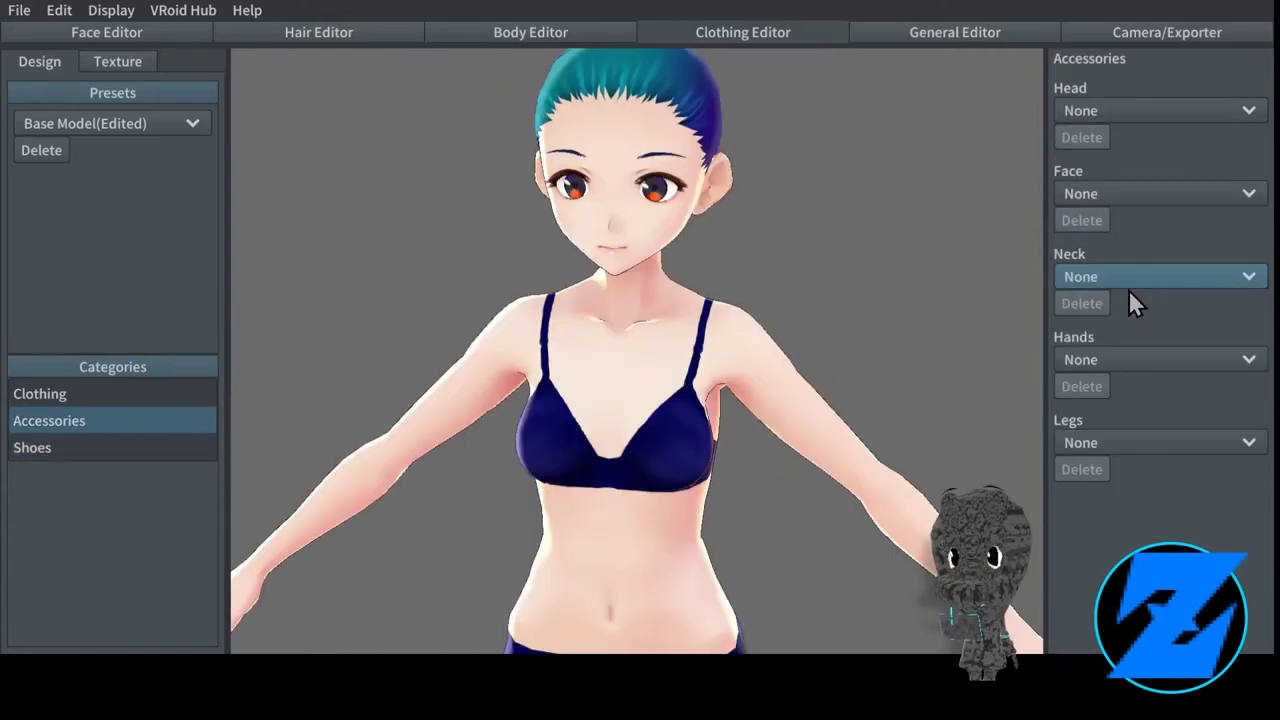
Try a neck accessory on the model.
left_click(1128, 286)
left_click(1128, 319)
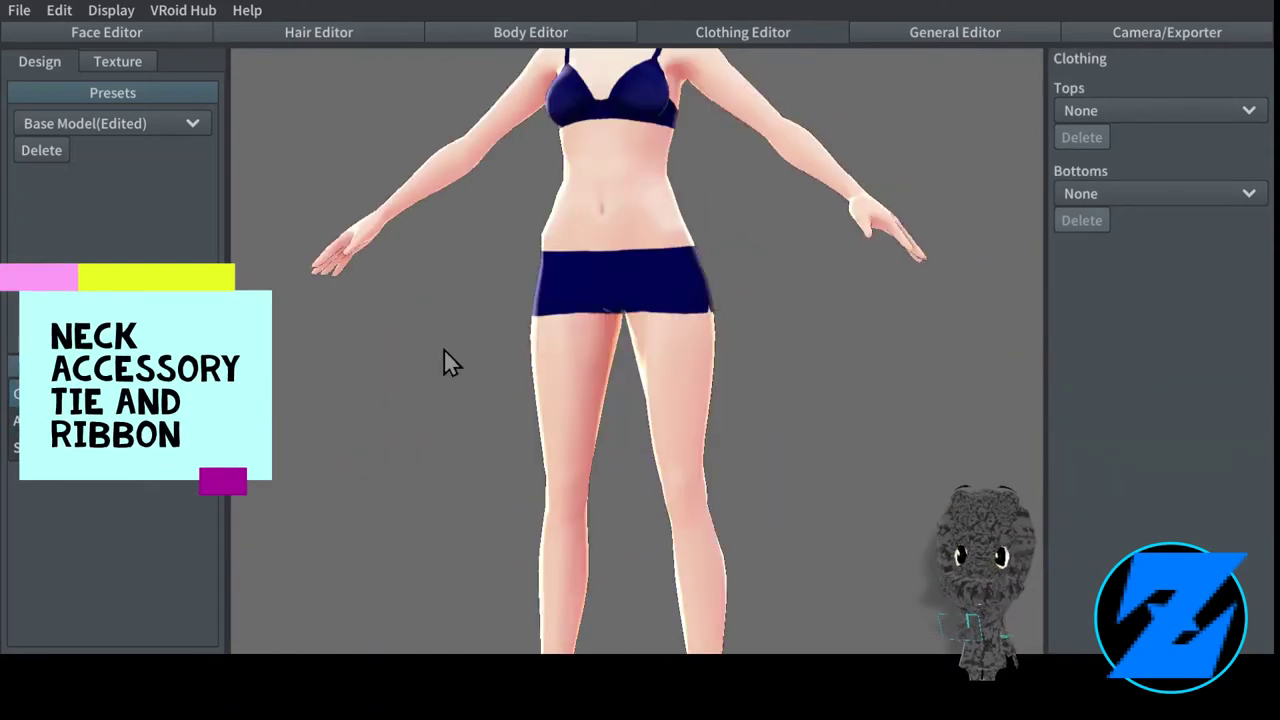
Dress the model in the Pants bottoms and set Ankle Hem (Raise) to 100.
left_click(1175, 193)
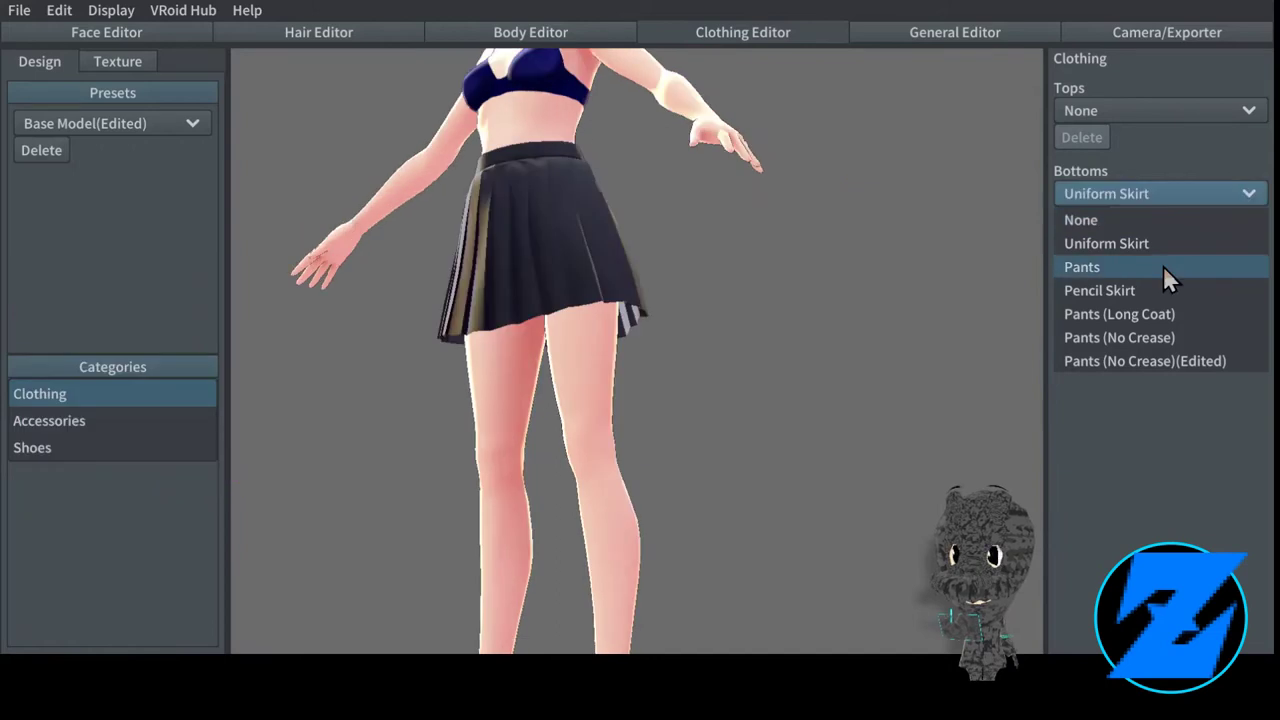
left_click(1163, 266)
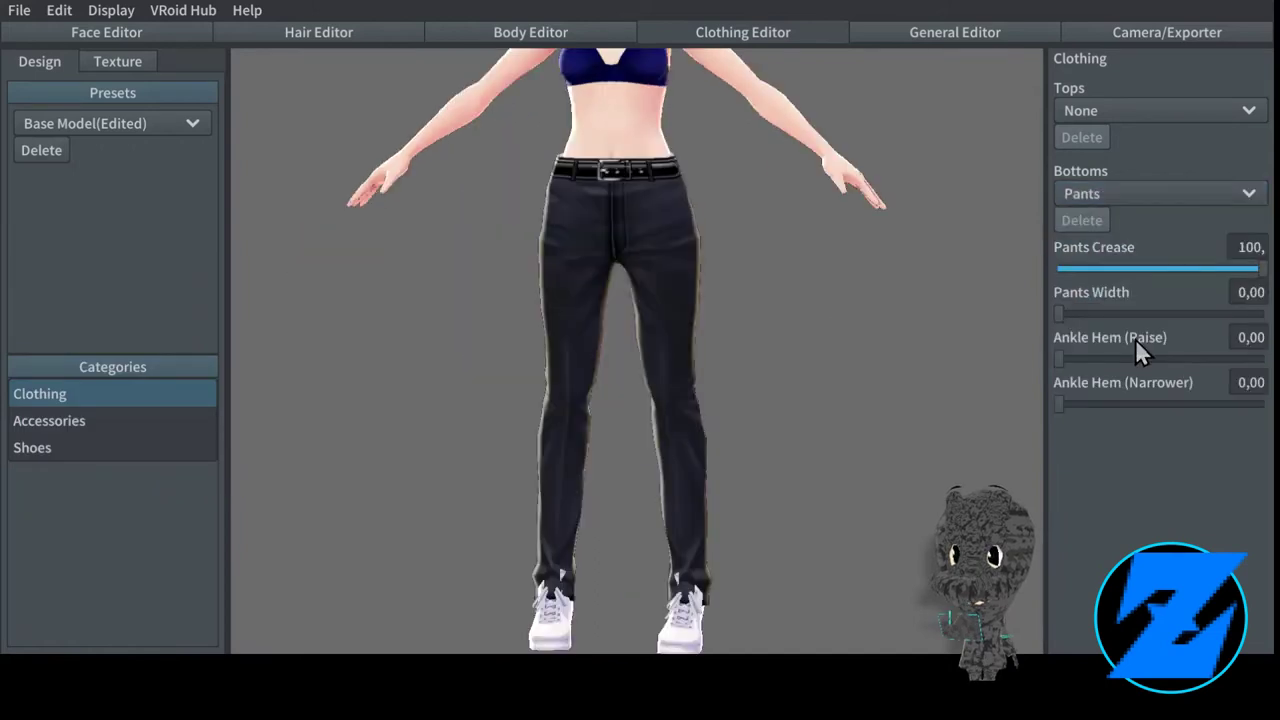
left_click_drag(1060, 357, 1217, 357)
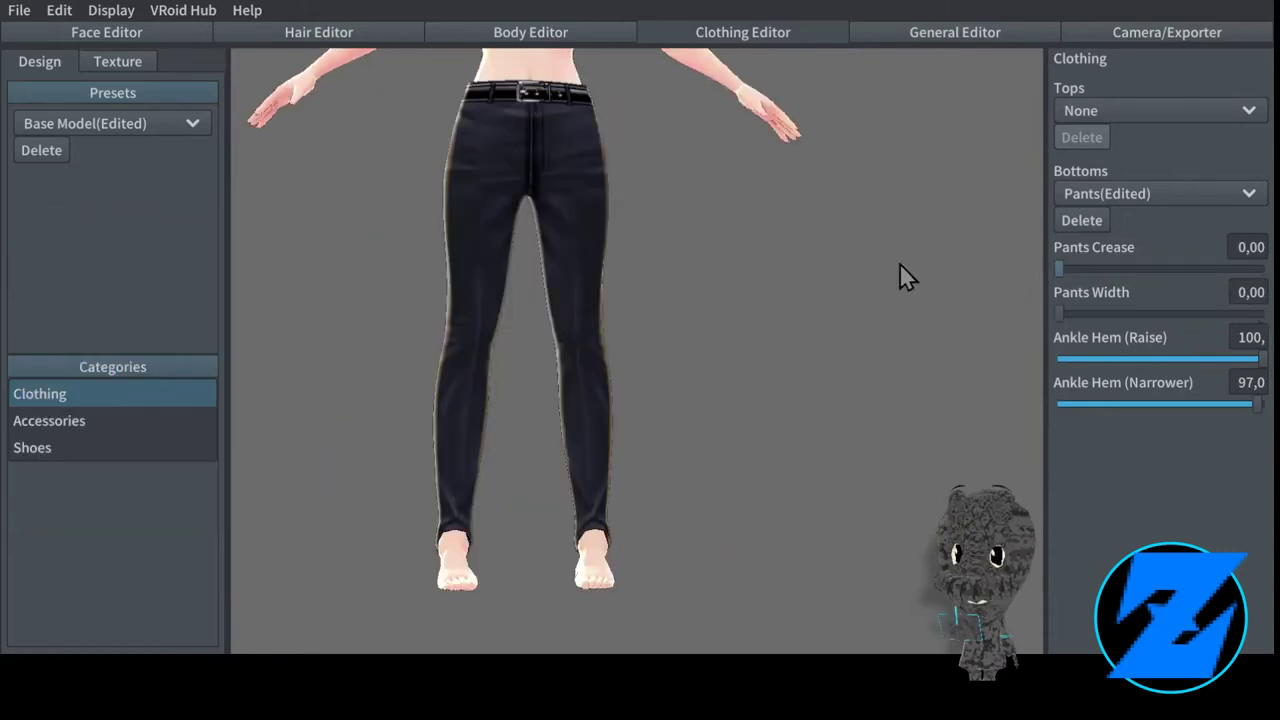
Change the bottoms to Pants (No Crease), trying a lower Pants Crease value and undoing it.
left_click(1158, 193)
left_click(1150, 336)
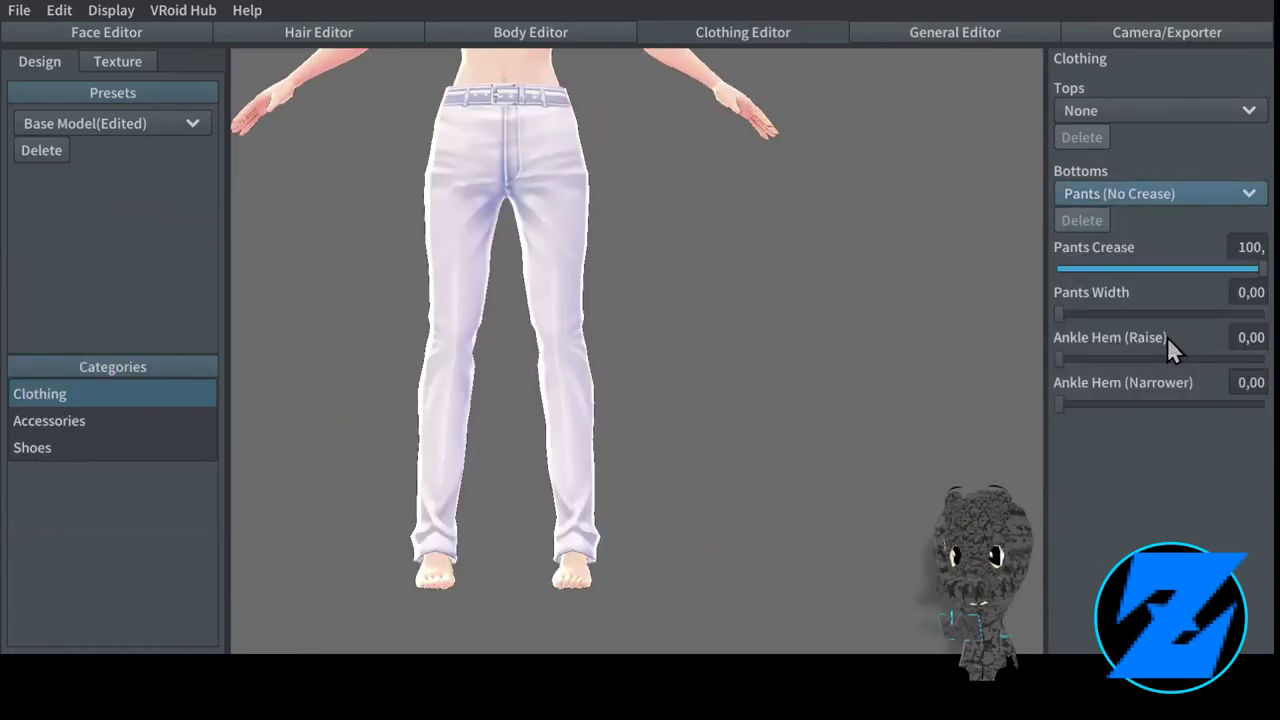
left_click(1129, 268)
key("ctrl+z")
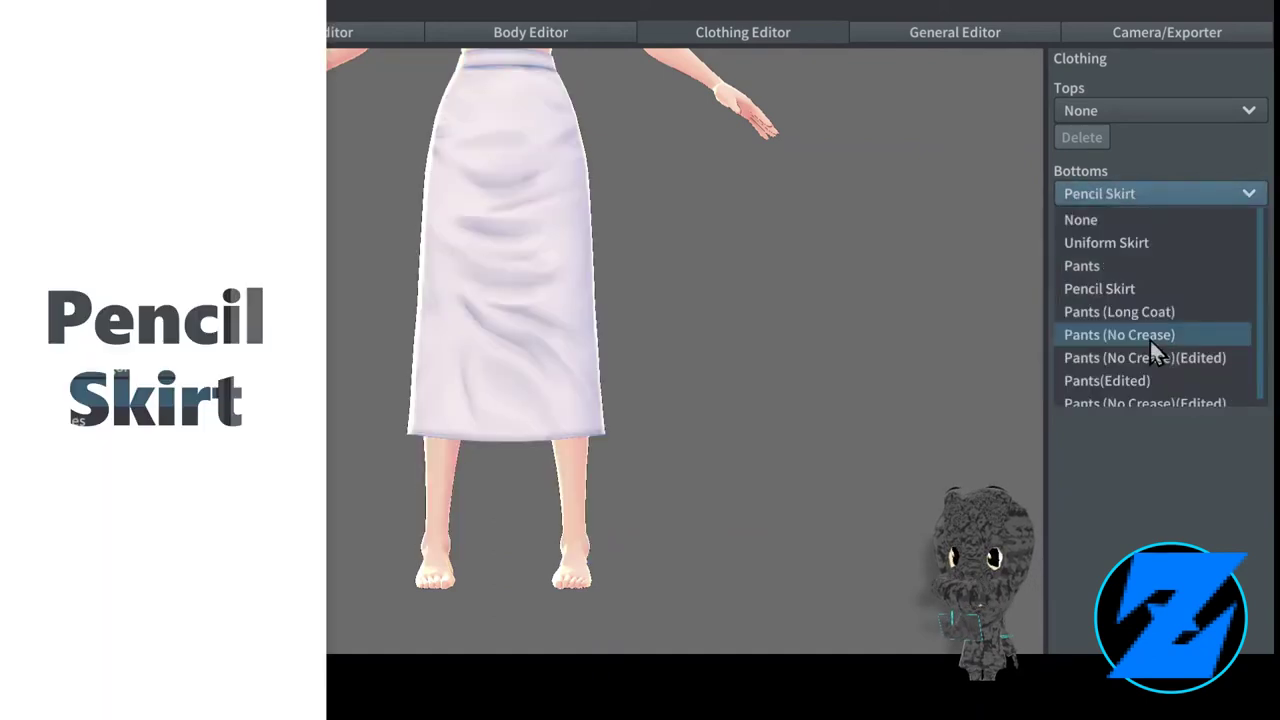
left_click(1149, 338)
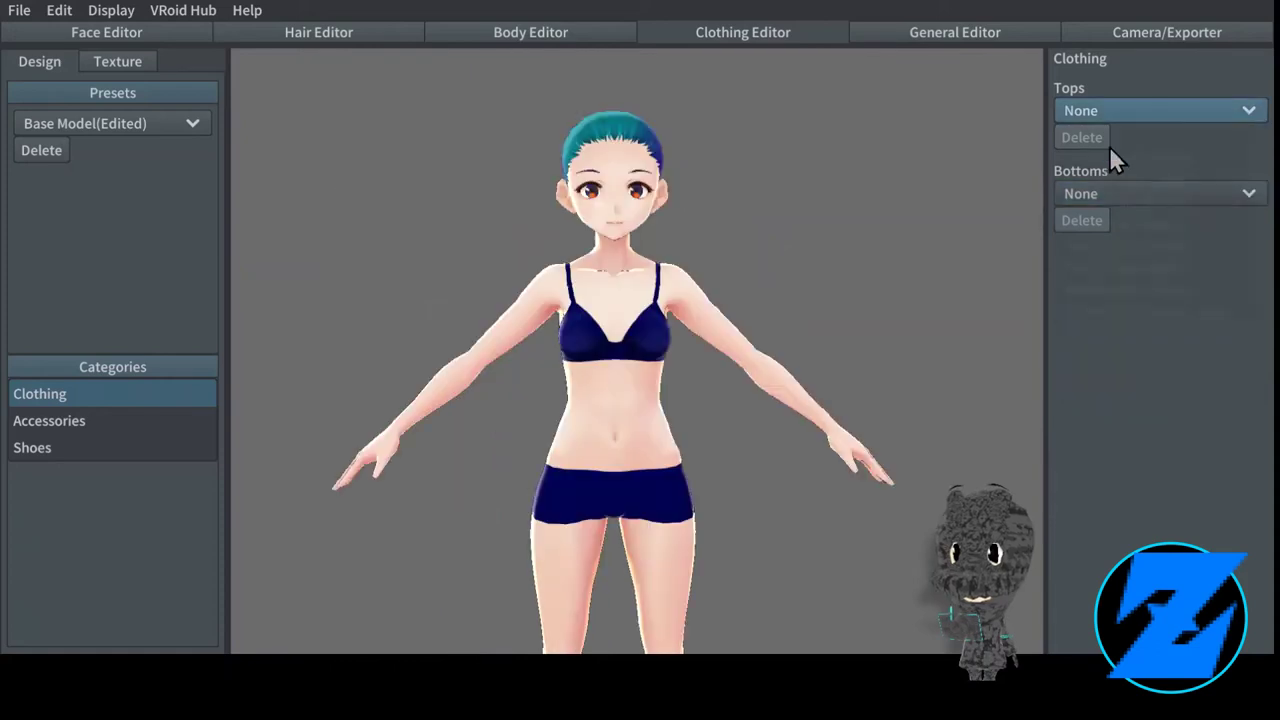
Put the Uniform Vest (Long Sleeve) top on the model and try a lower cuff tightness.
left_click(1110, 110)
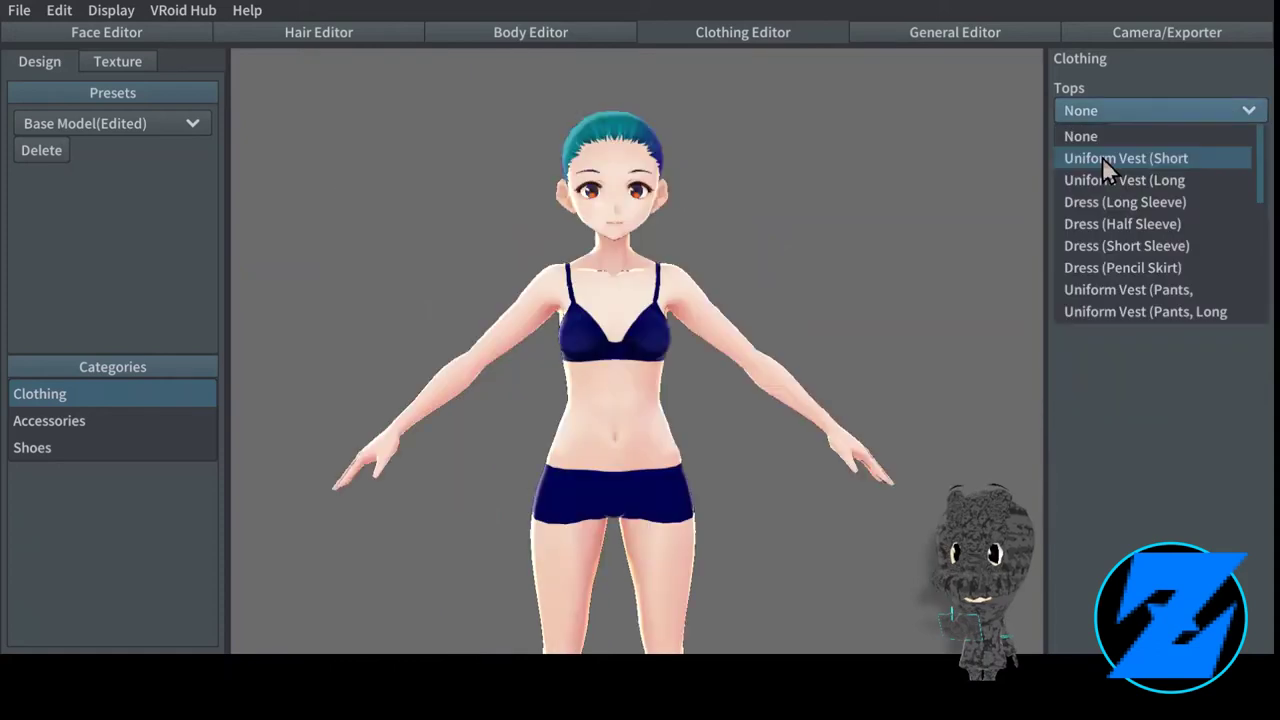
left_click(1150, 180)
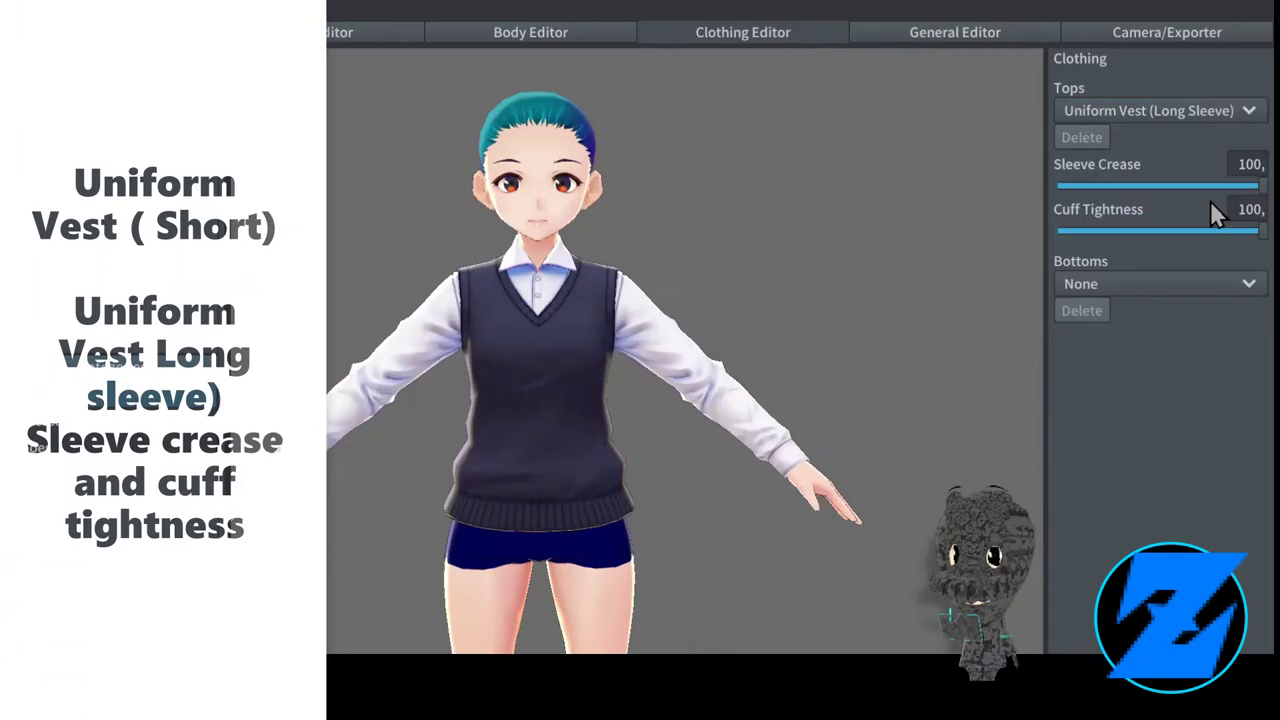
left_click_drag(1195, 230, 1120, 229)
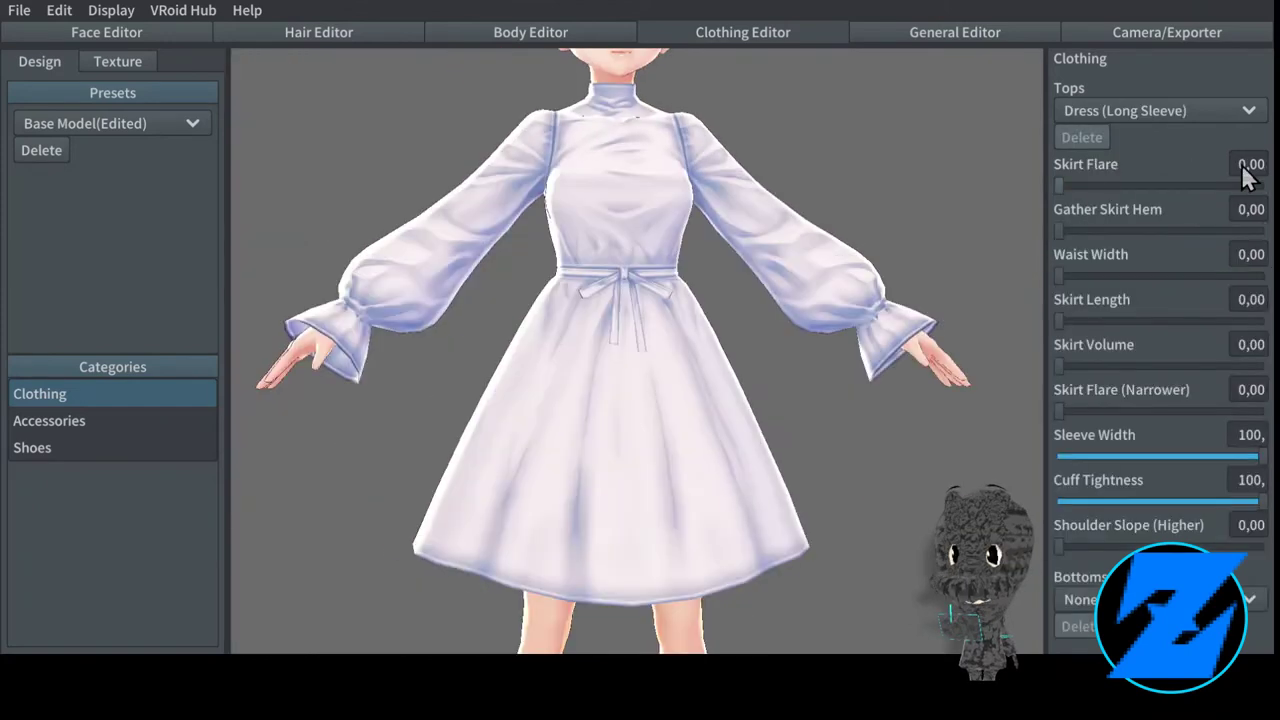
On the long-sleeve dress, try out the skirt hem gather, volume, length and waist width, and set Sleeve Width to 0.
left_click_drag(1058, 231, 1154, 229)
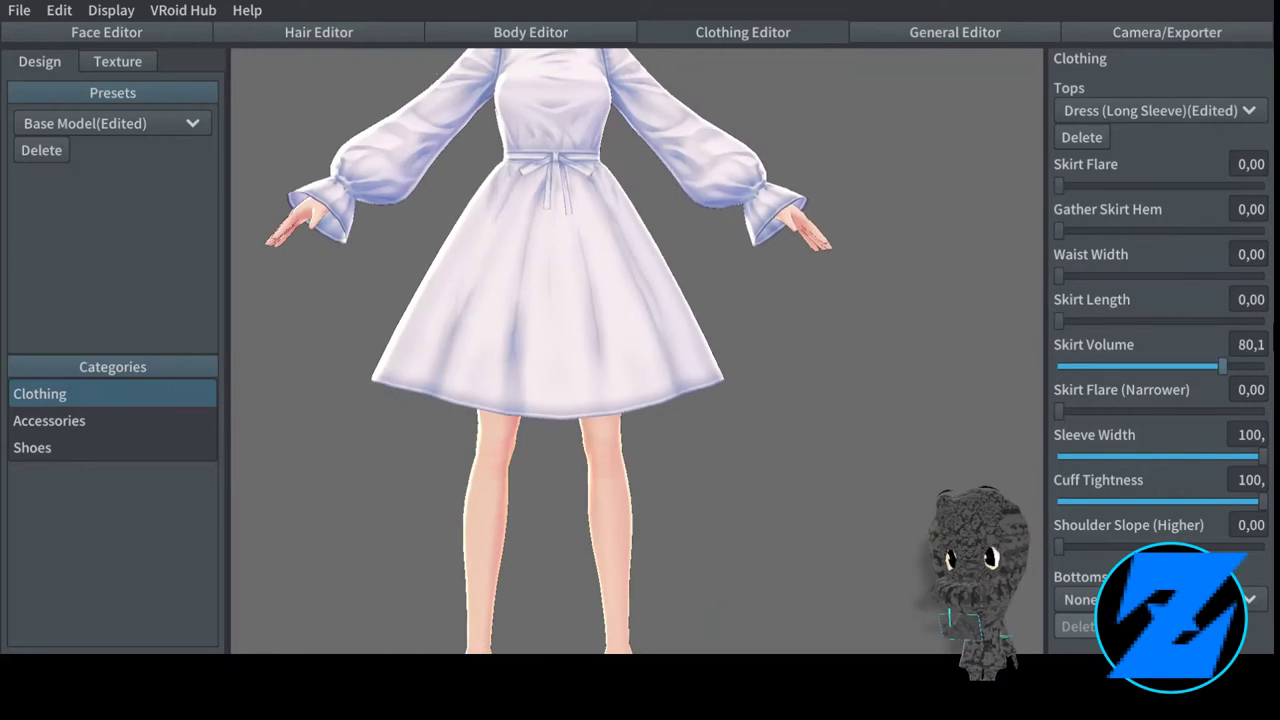
left_click_drag(1222, 366, 1263, 366)
left_click_drag(1058, 322, 1263, 322)
left_click_drag(1058, 231, 1202, 230)
left_click_drag(1059, 276, 851, 234)
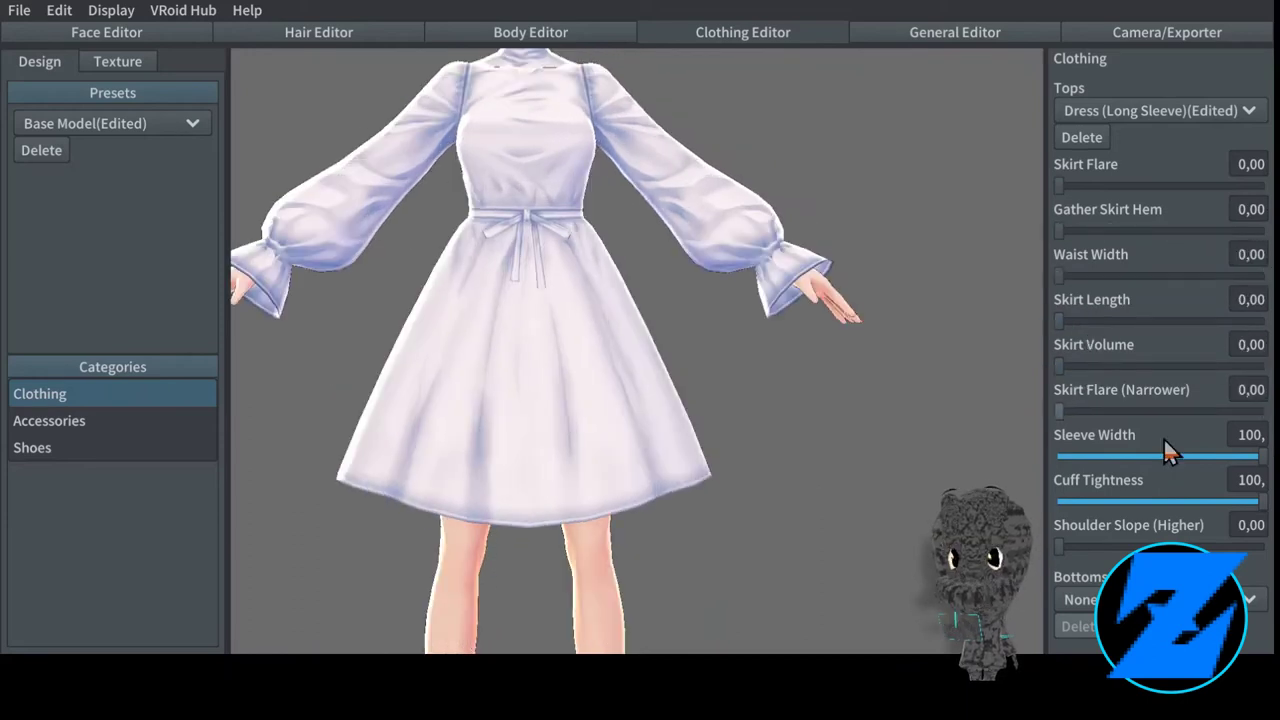
left_click_drag(1257, 456, 1059, 456)
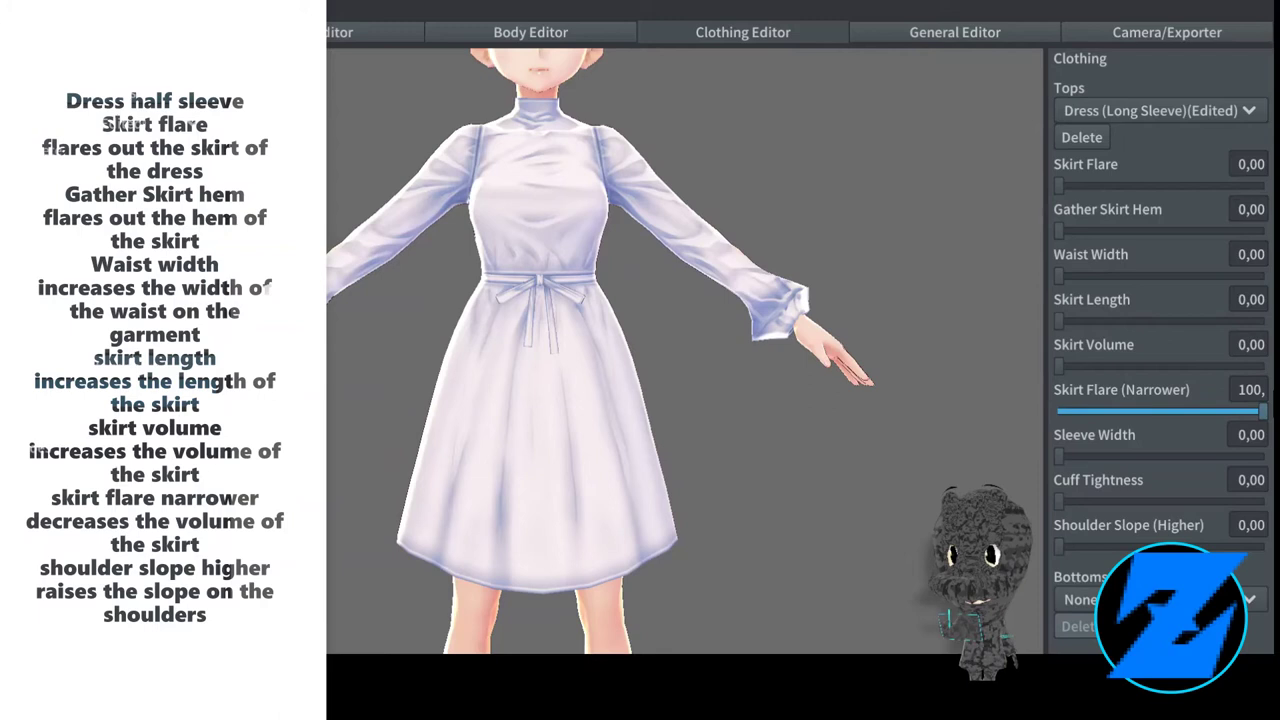
Change the top to Dress (Half Sleeve) and try out its waist width adjustment.
left_click(1158, 110)
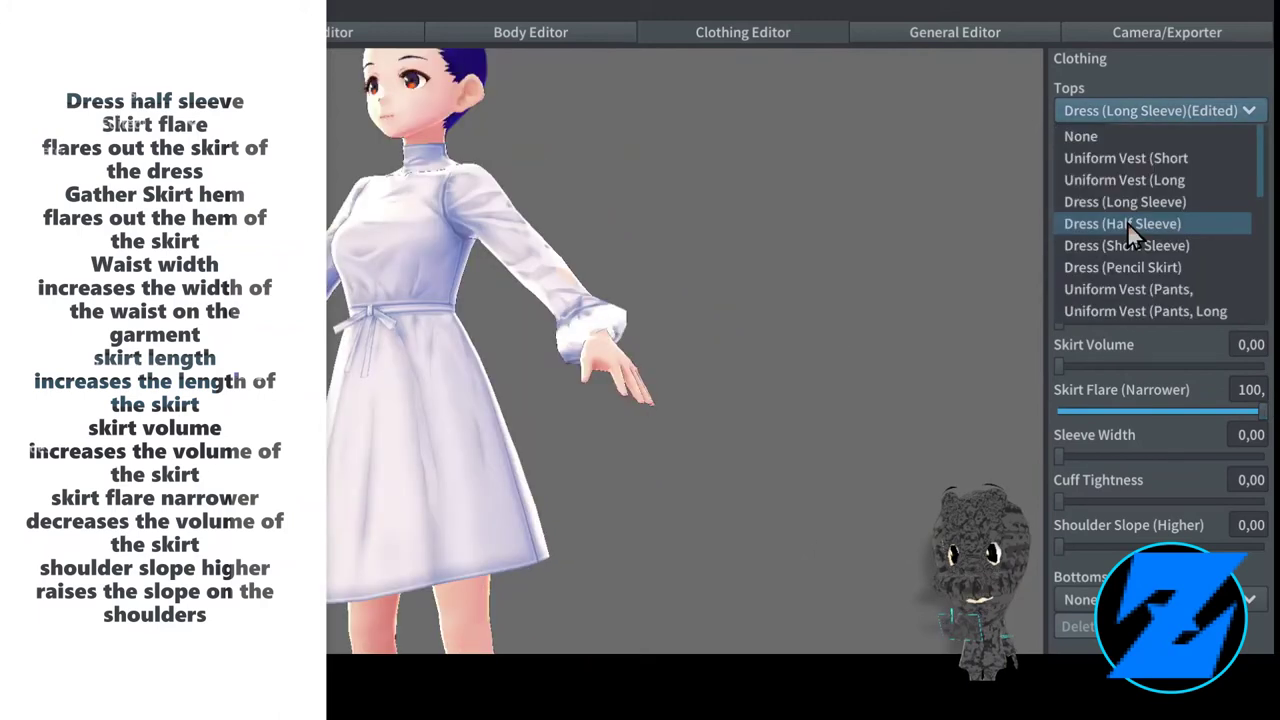
left_click(1127, 222)
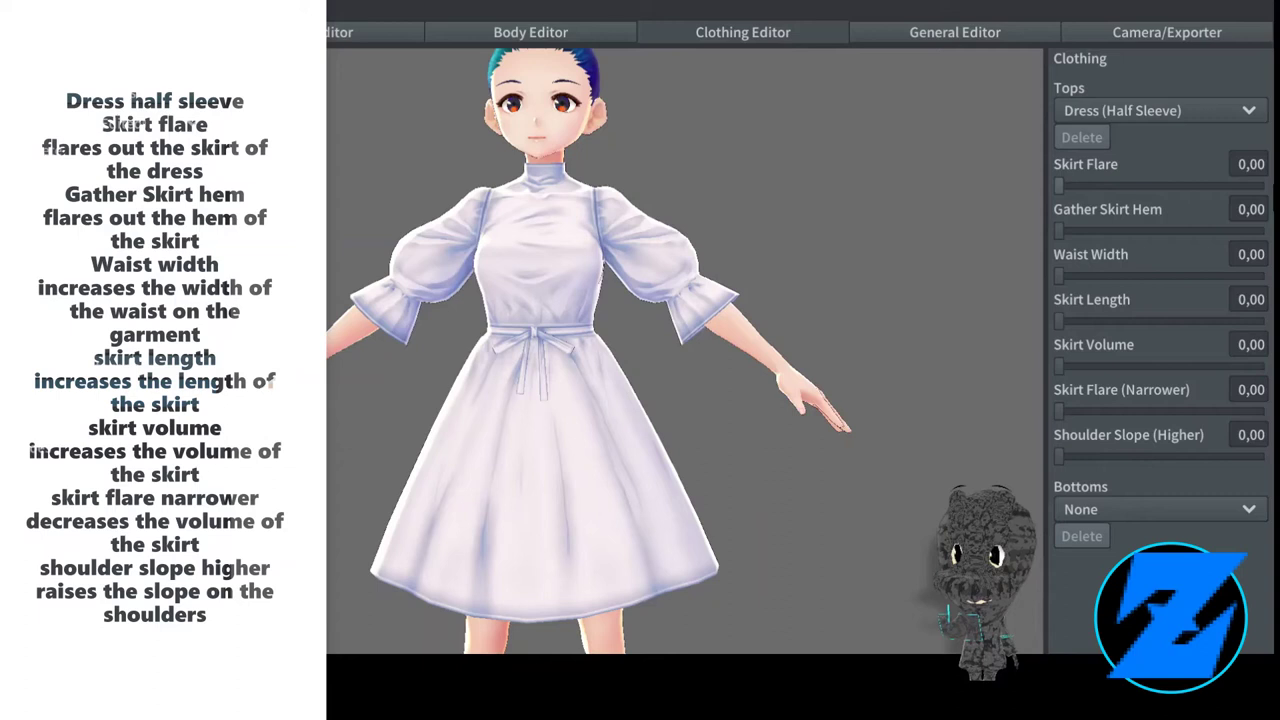
left_click_drag(1059, 276, 1012, 311)
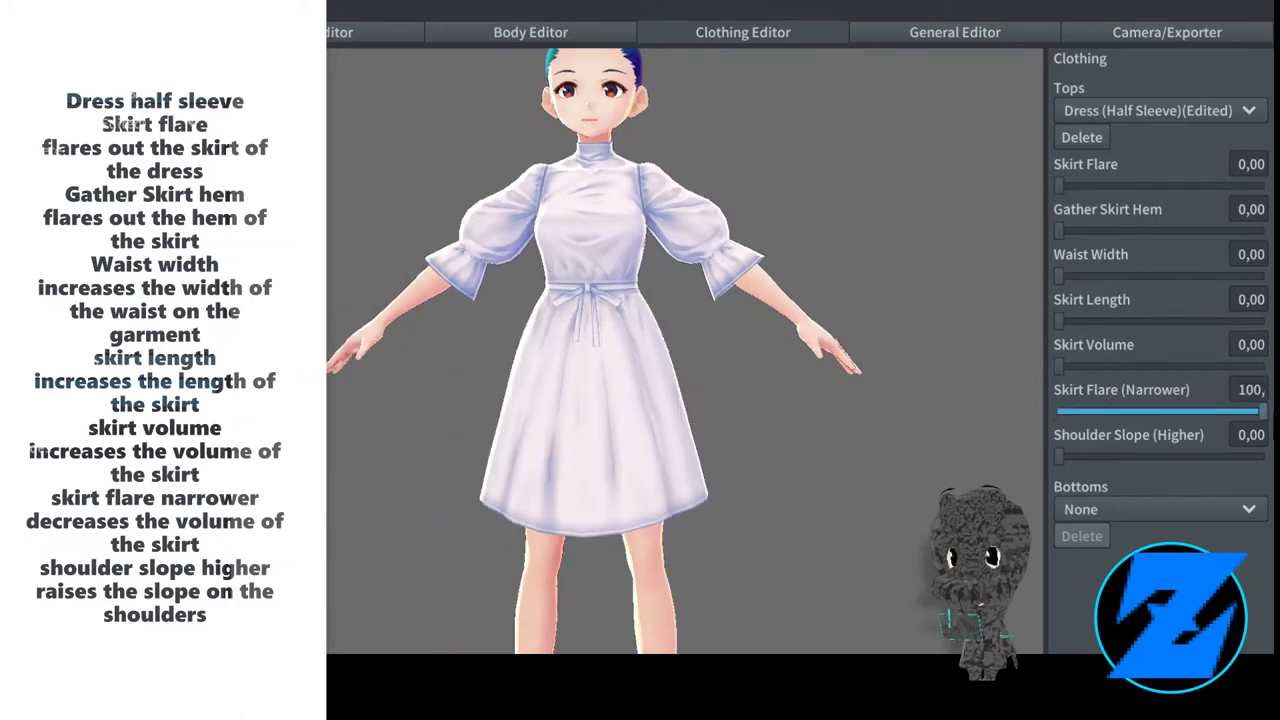
Change the top to Dress (Short Sleeve) and try out its skirt flare adjustment.
left_click(1160, 110)
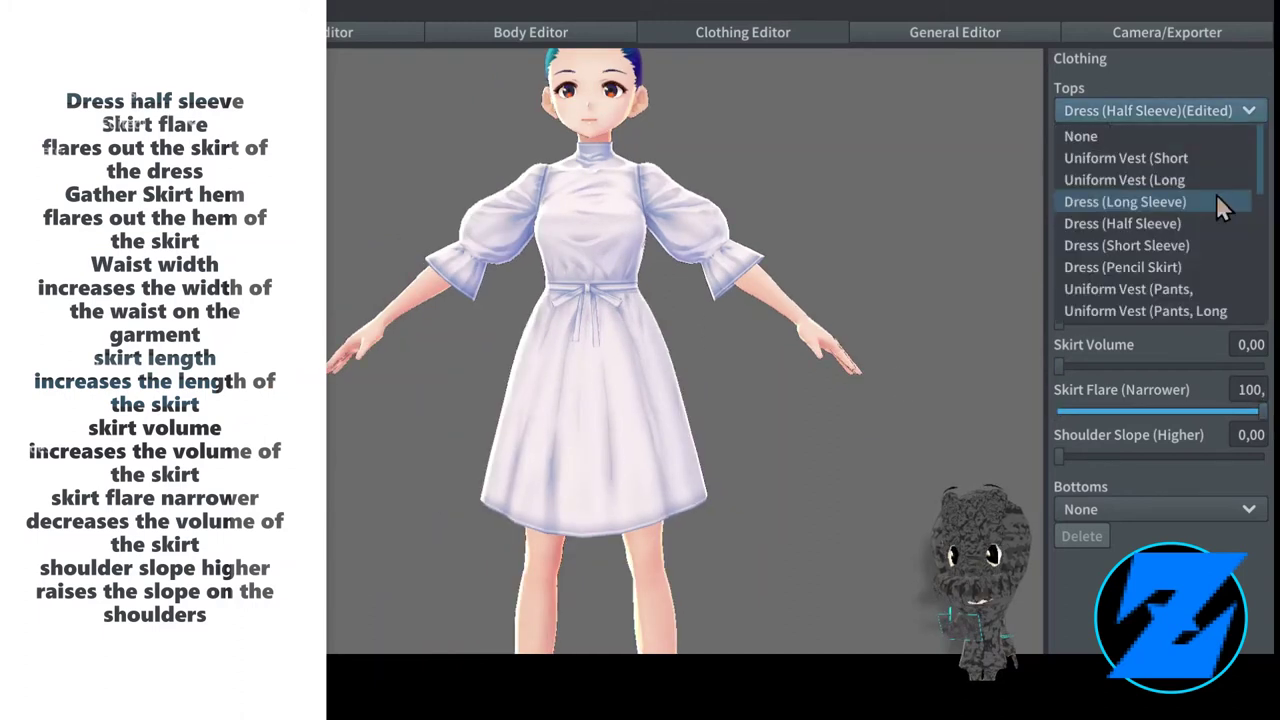
left_click(1168, 246)
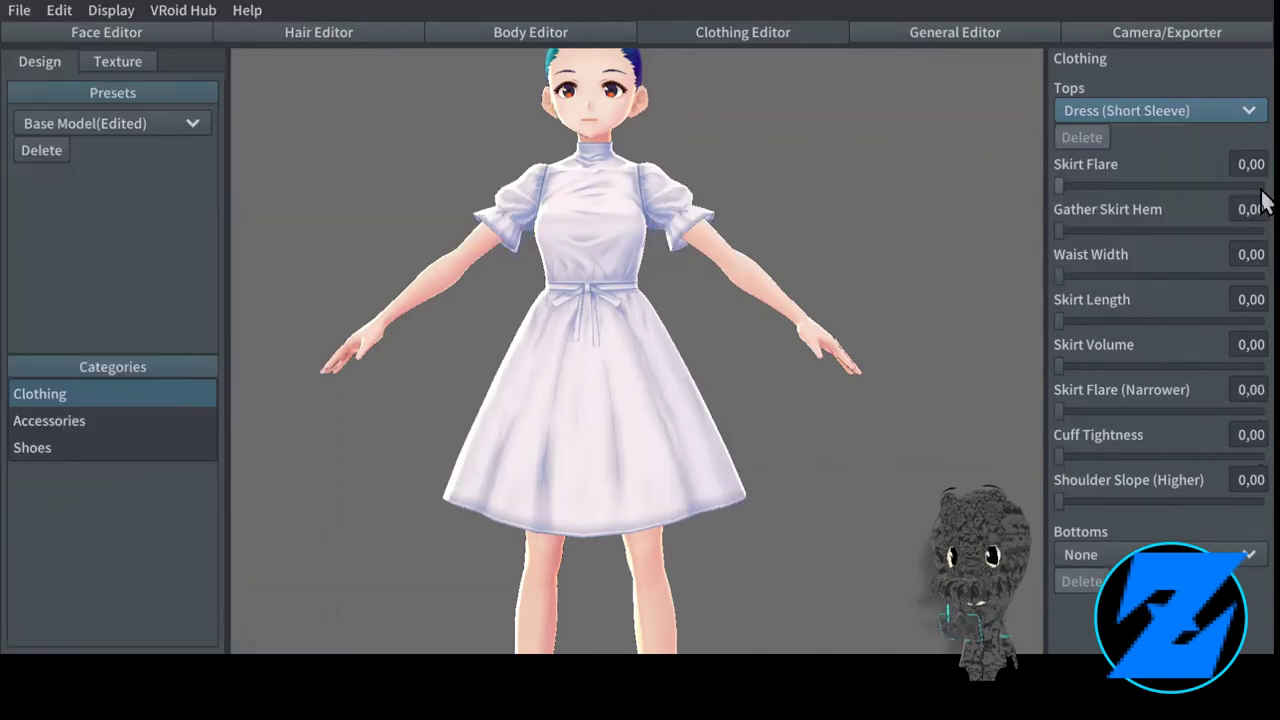
left_click(1147, 186)
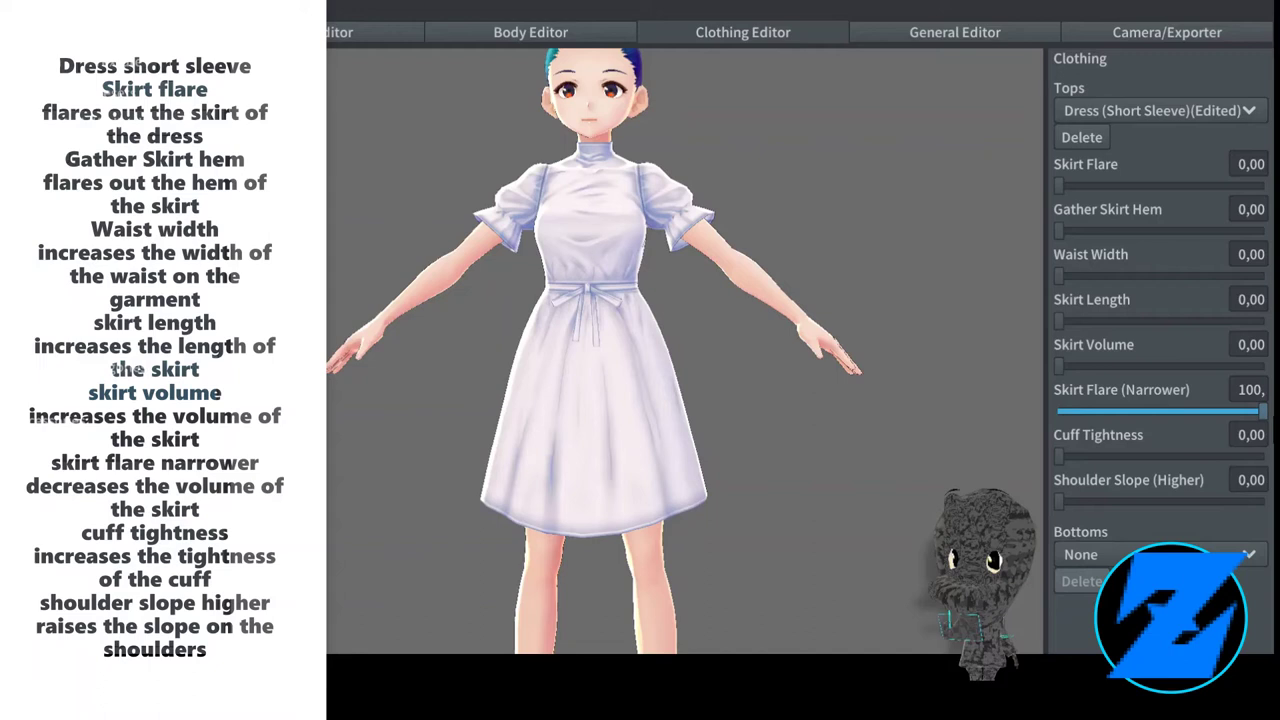
Undo the Skirt Flare (Narrower) change on the short-sleeve dress and set Shoulder Slope (Higher) to 100.
key("ctrl+z")
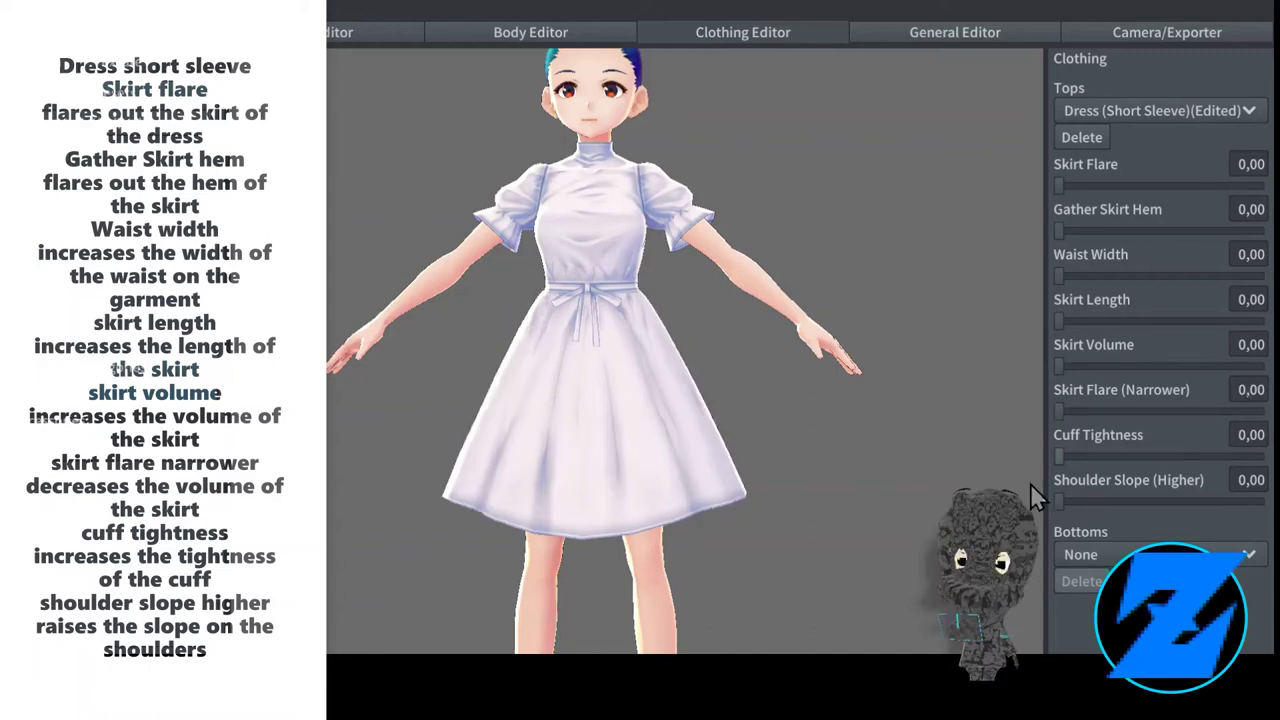
left_click(1259, 501)
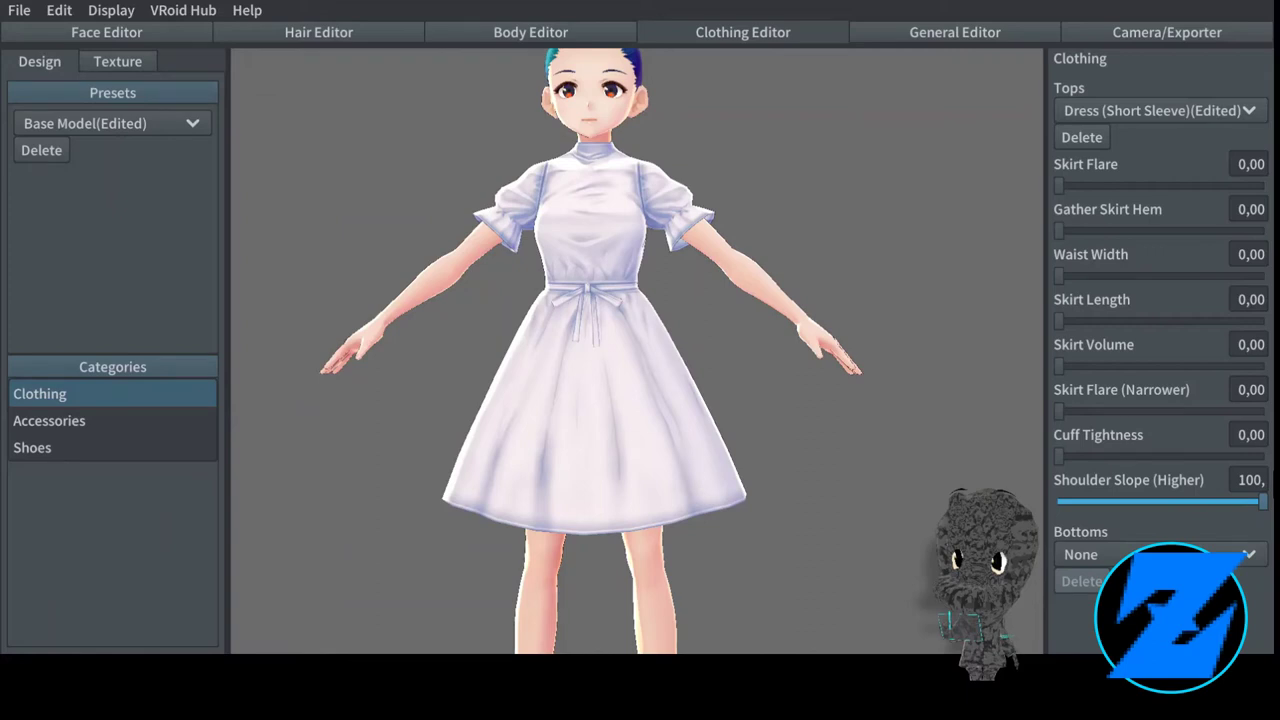
Change the top to Dress (Pencil Skirt) and try out its Gather Skirt Hem adjustment.
left_click(1150, 110)
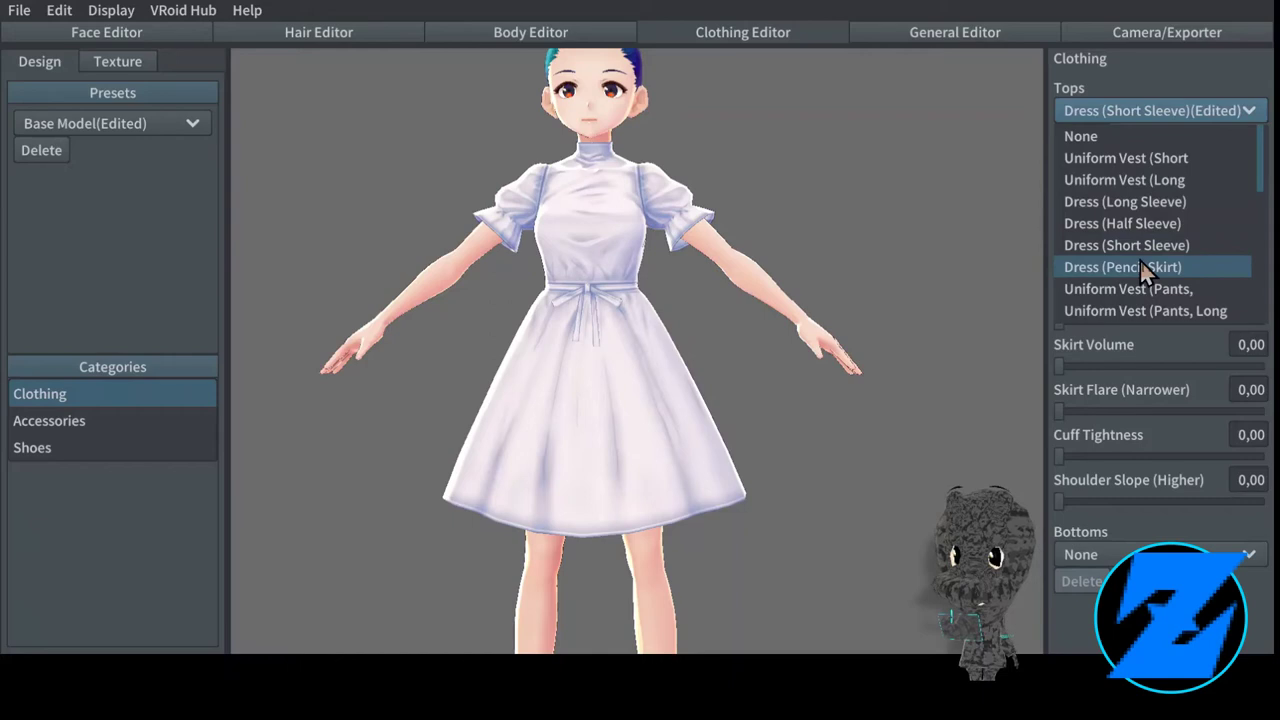
left_click(1145, 267)
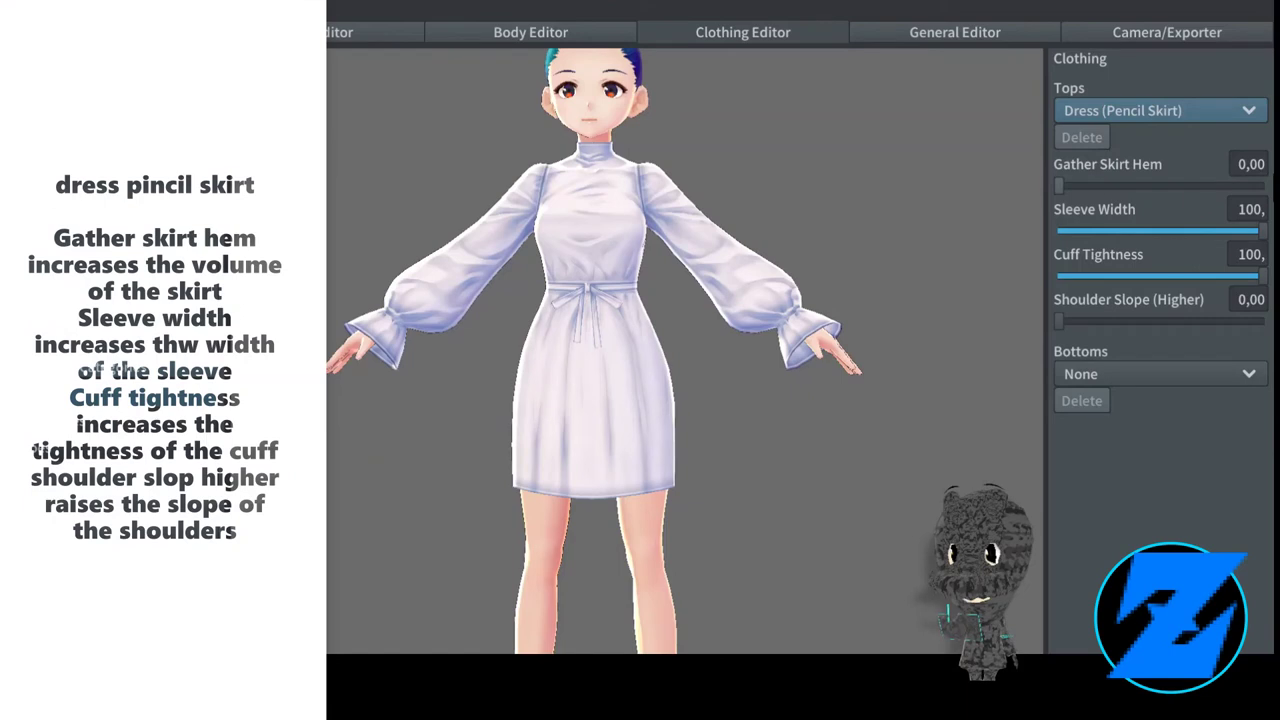
left_click_drag(1059, 186, 1180, 186)
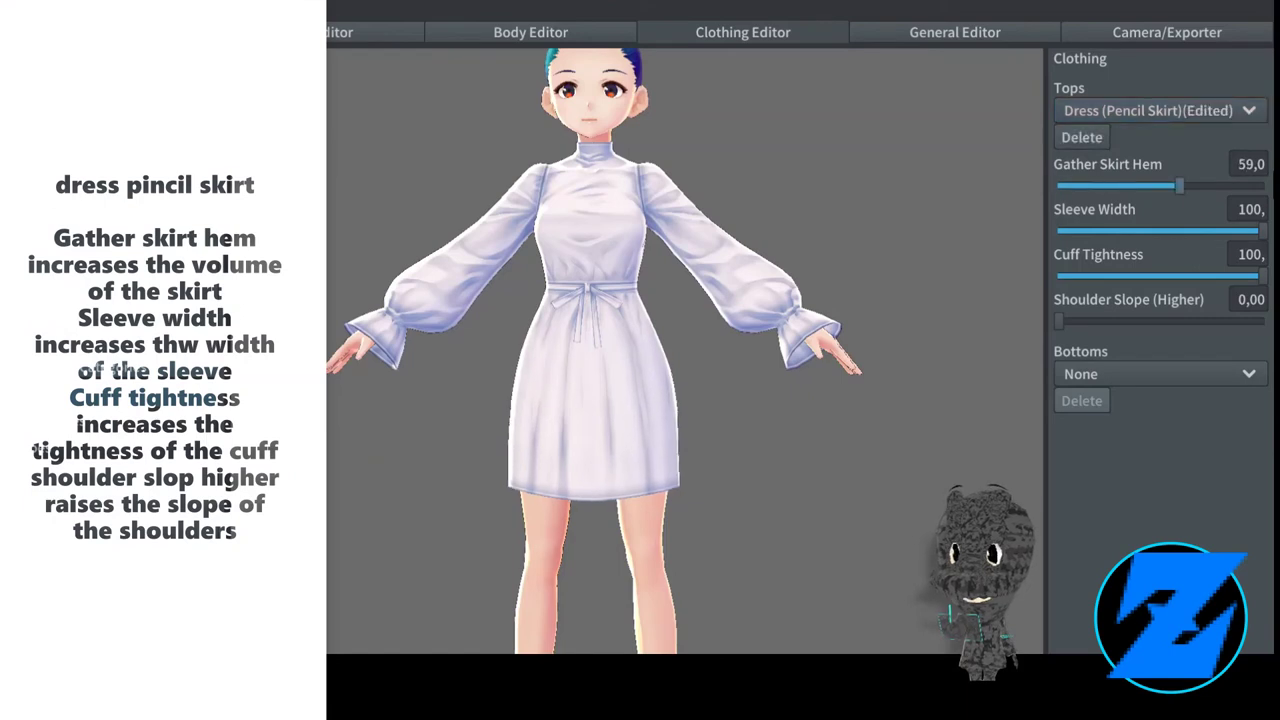
left_click_drag(1059, 186, 1185, 186)
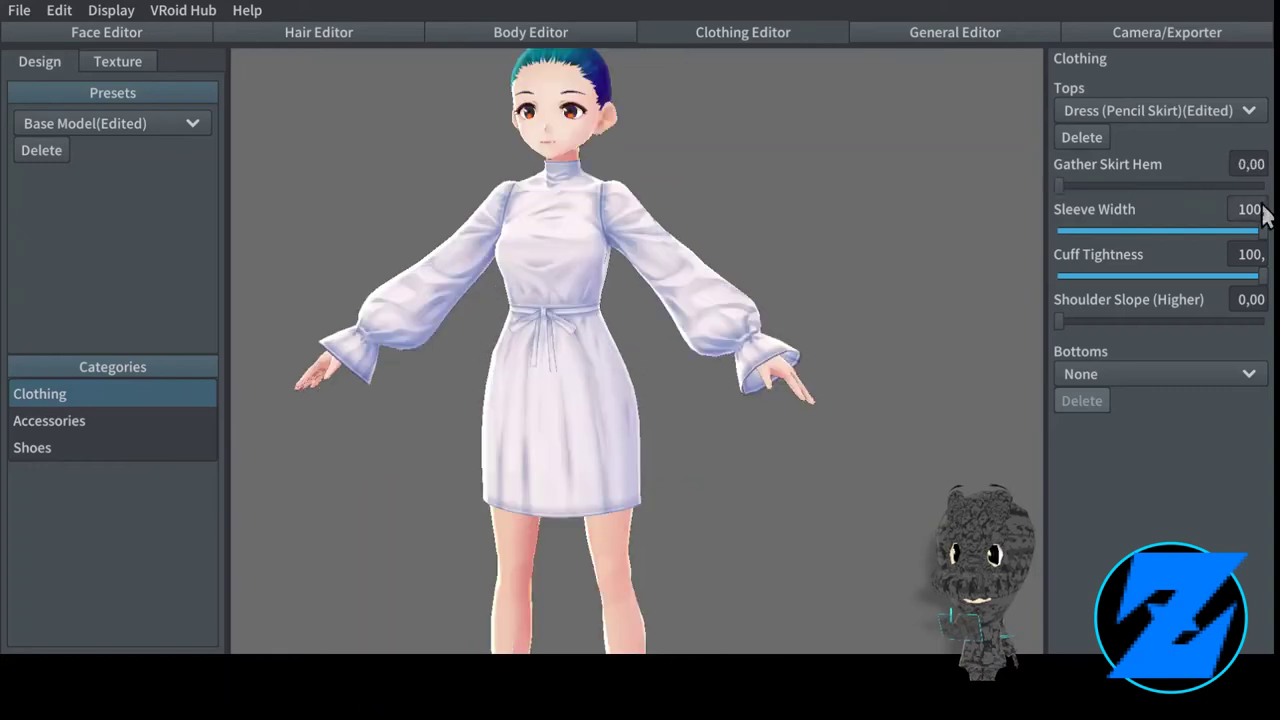
On the pencil-skirt dress, set Sleeve Width to 0 and try out Cuff Tightness and Shoulder Slope (Higher).
left_click_drag(1262, 204, 923, 262)
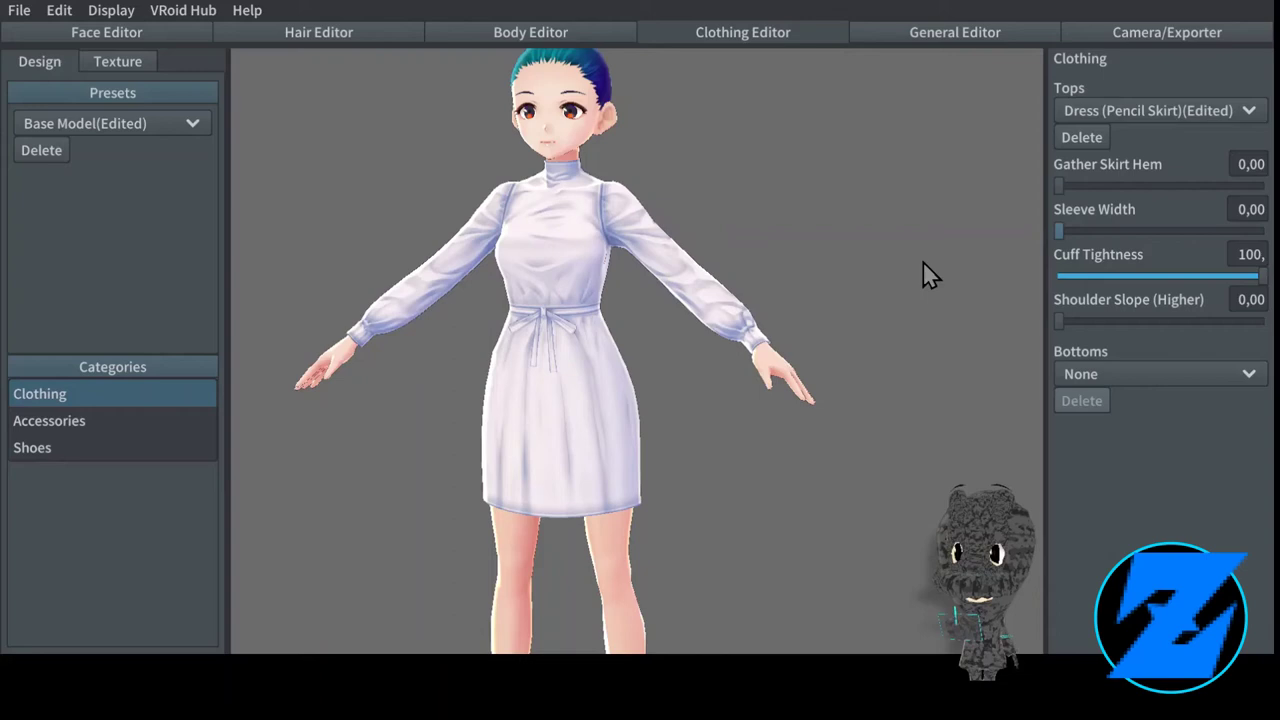
left_click_drag(1258, 276, 973, 290)
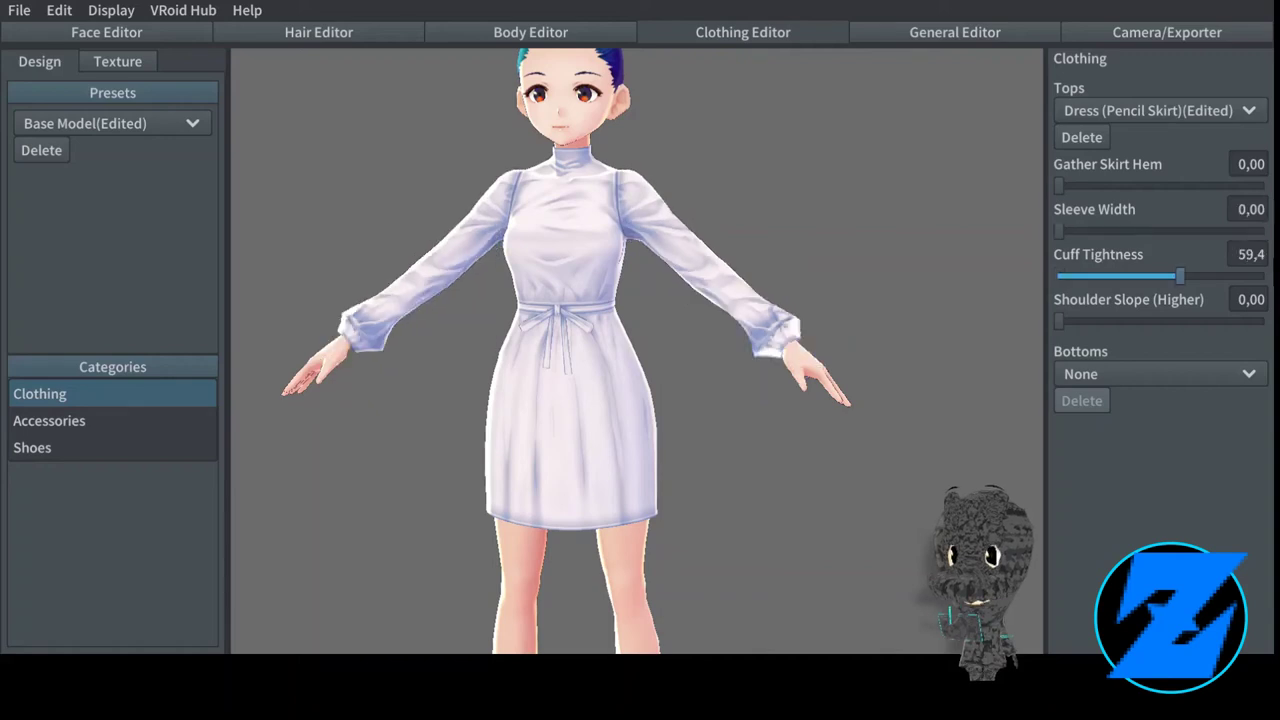
left_click(1258, 276)
left_click(1257, 321)
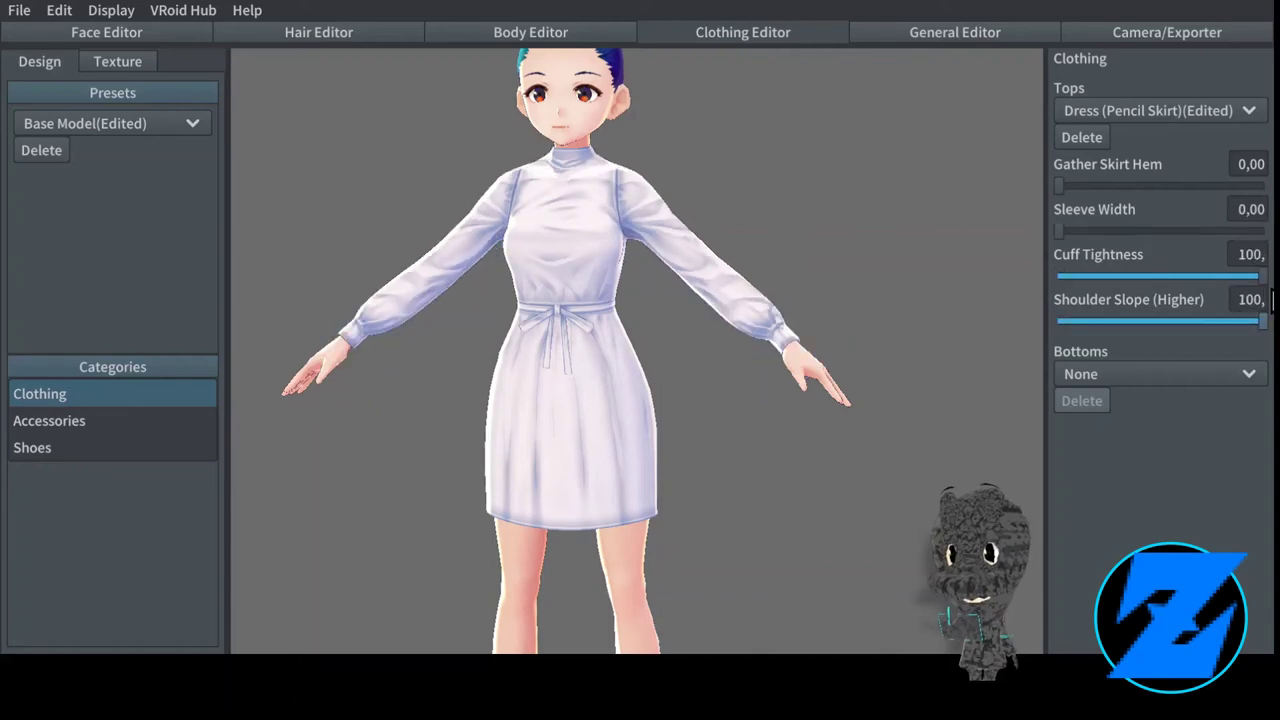
left_click(1058, 321)
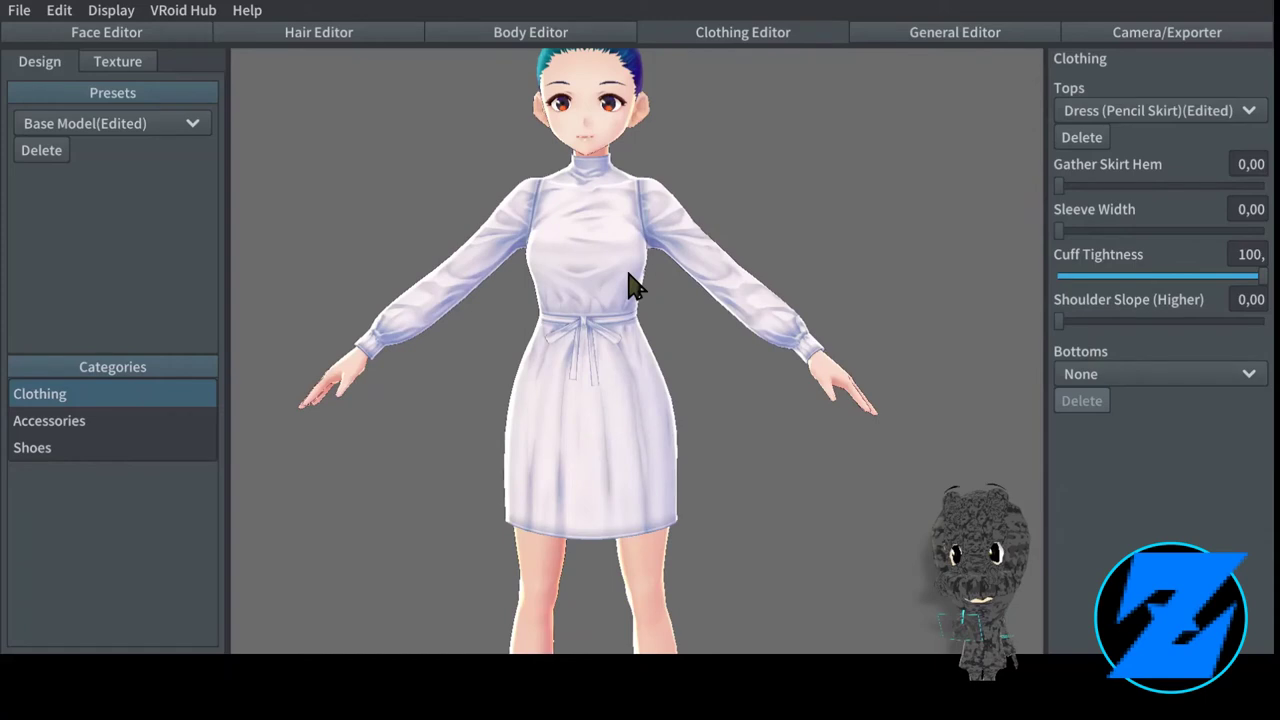
Preview the short-sleeve Uniform Vest (Pants), and on the long-sleeve version set Cuff Tightness to 28.9 and Sleeve Crease to 61.6.
left_click(1155, 110)
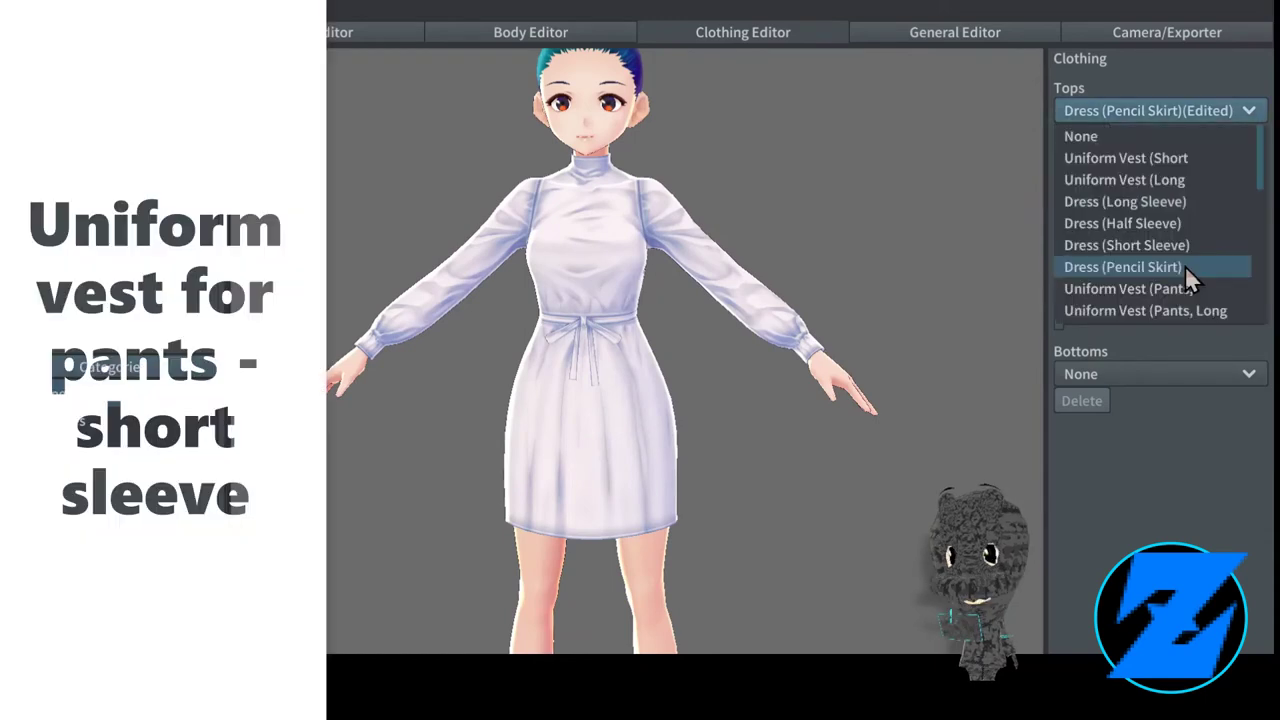
left_click(1160, 288)
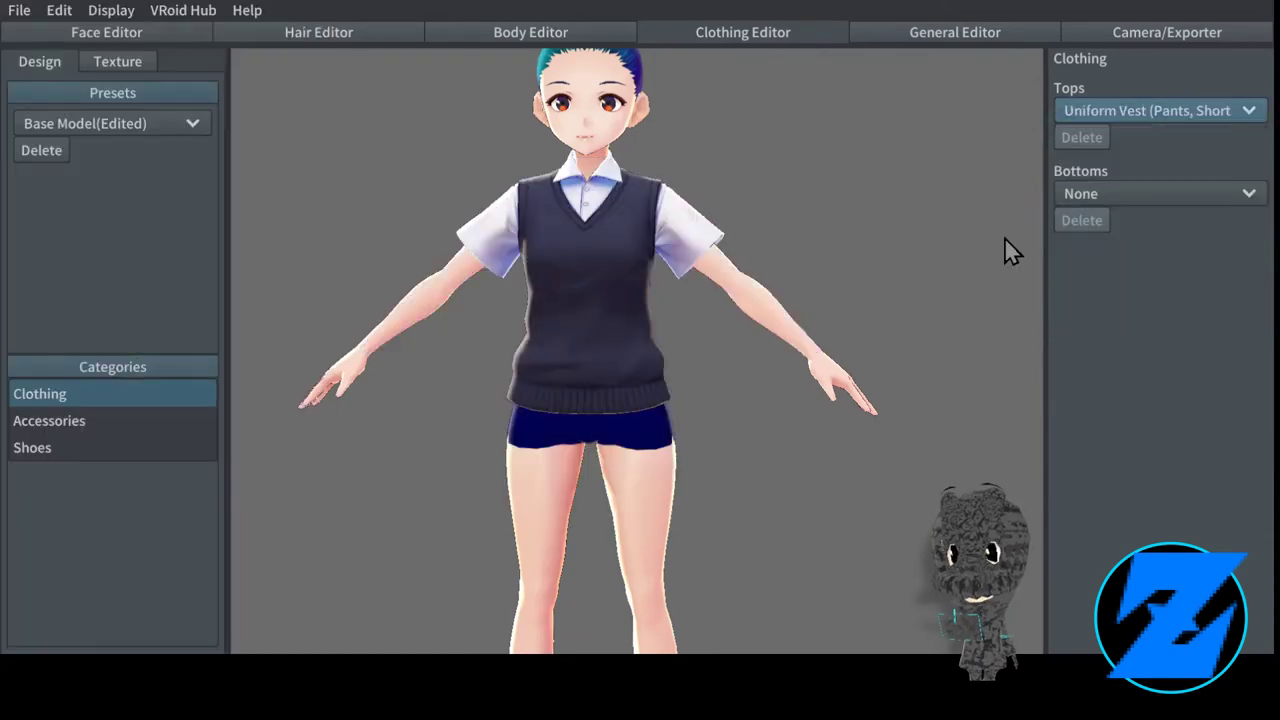
left_click(1140, 111)
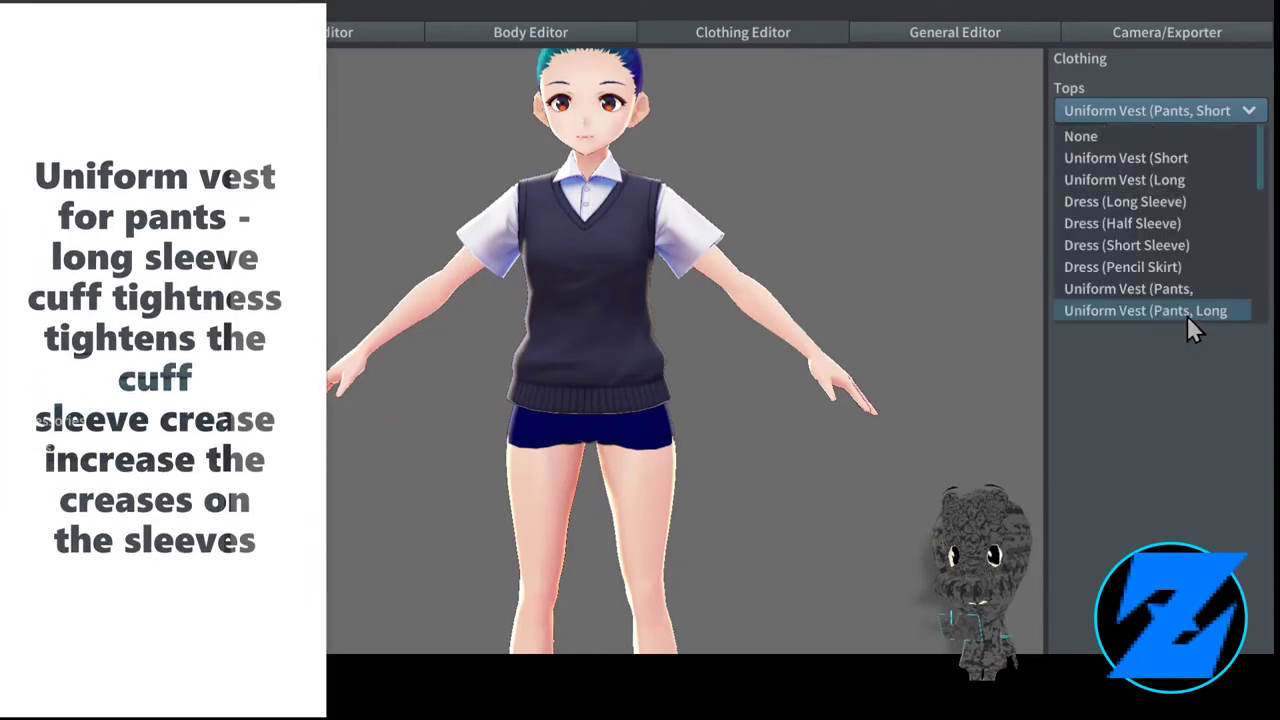
left_click(1187, 316)
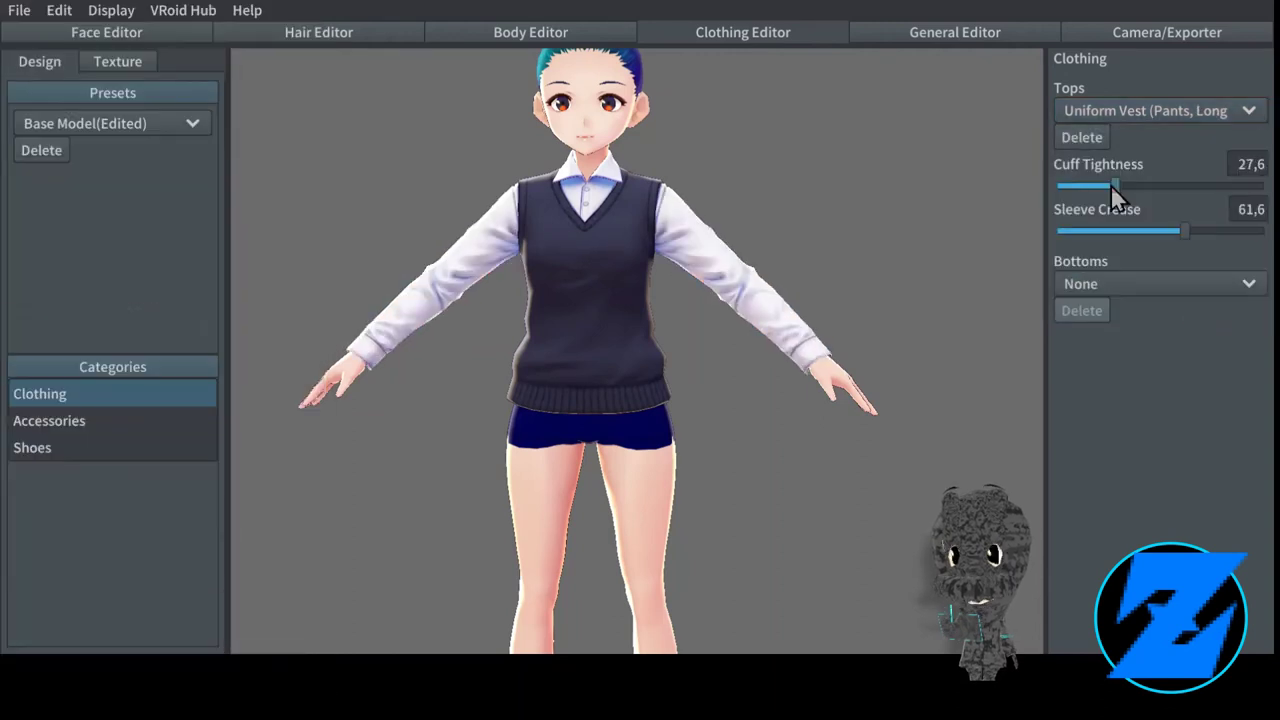
left_click_drag(1111, 186, 1114, 186)
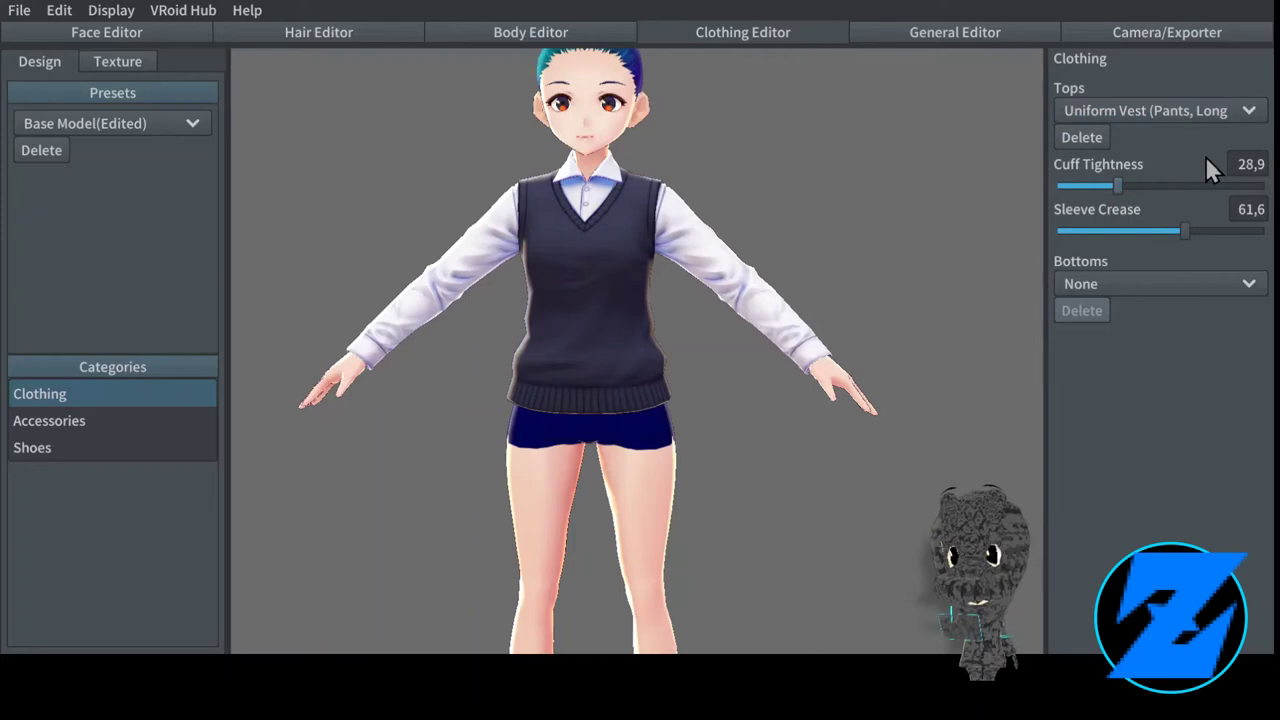
Preview the Mini T-Shirt top, and on the T-Shirt preset set Sleeve Length (Longer) and Sleeve Width (Narrower) to 100.
left_click(1170, 114)
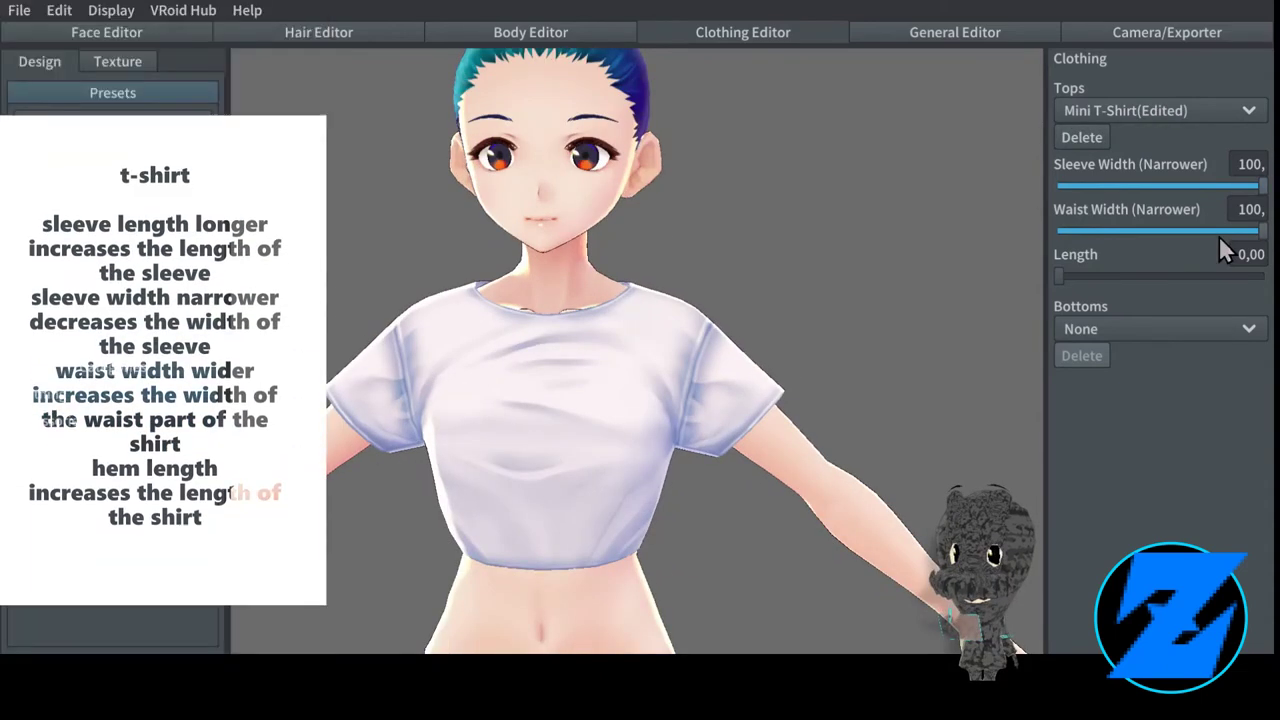
left_click(1170, 112)
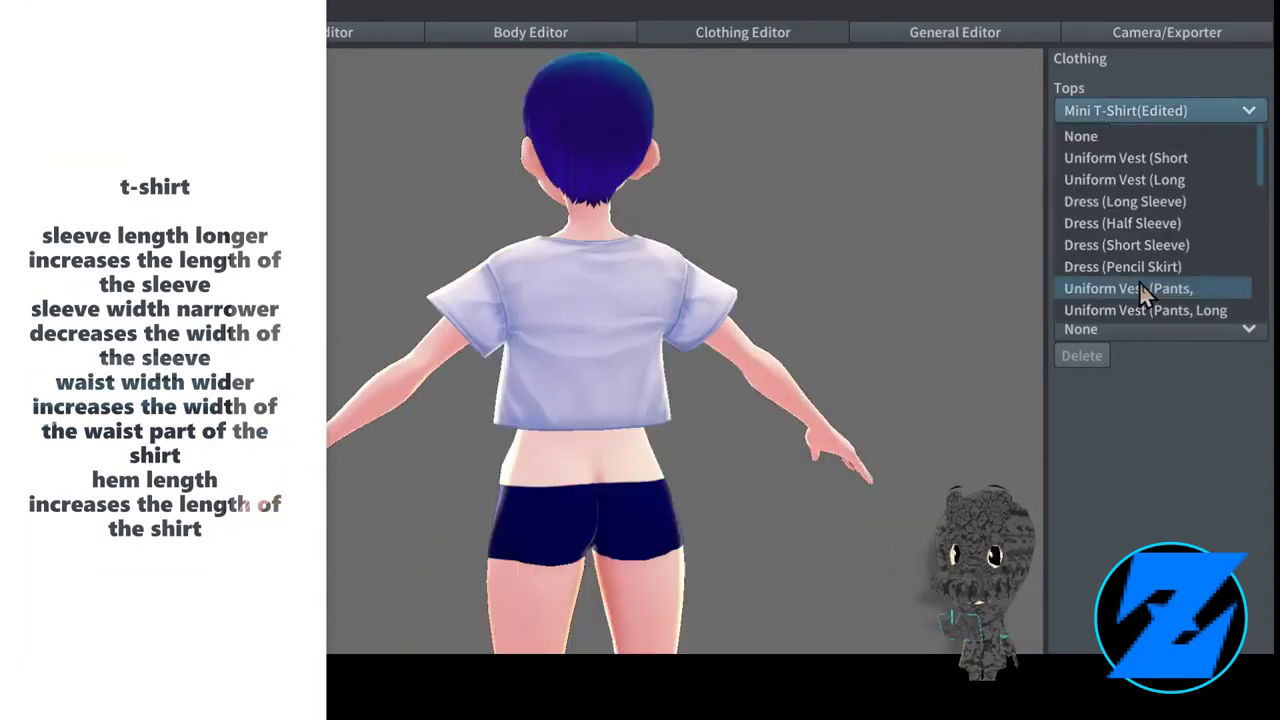
scroll(1139, 284, "down", 2)
left_click(1139, 286)
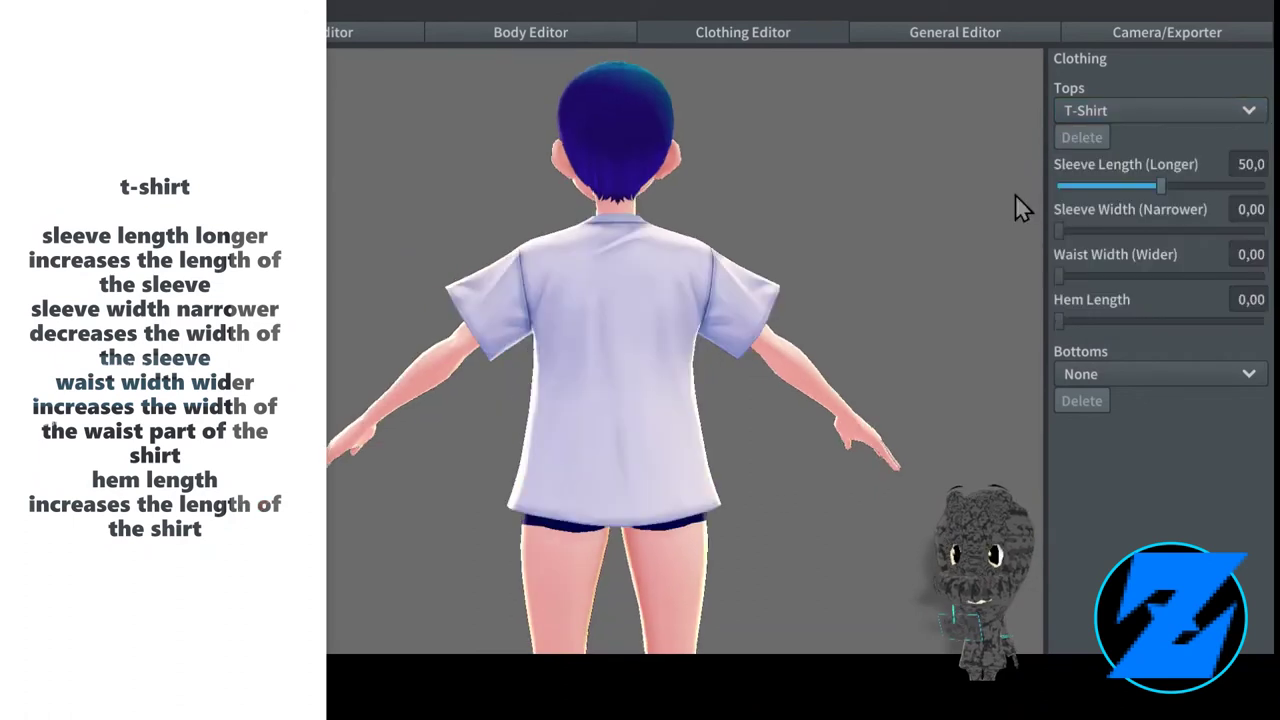
left_click_drag(1160, 186, 1264, 186)
left_click_drag(1059, 231, 1264, 231)
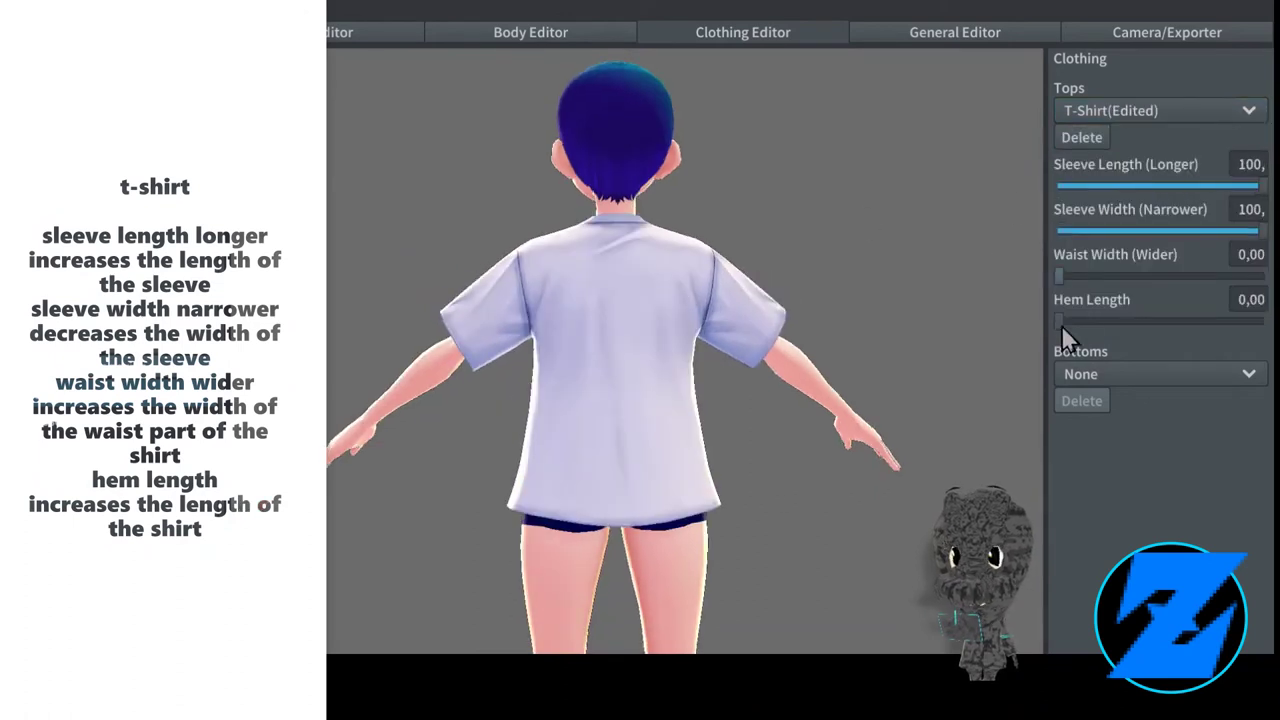
Set the T-shirt's Hem Length to 130 and try Waist Width (Wider) at -100, -50 and -40.
left_click_drag(1078, 320, 1262, 318)
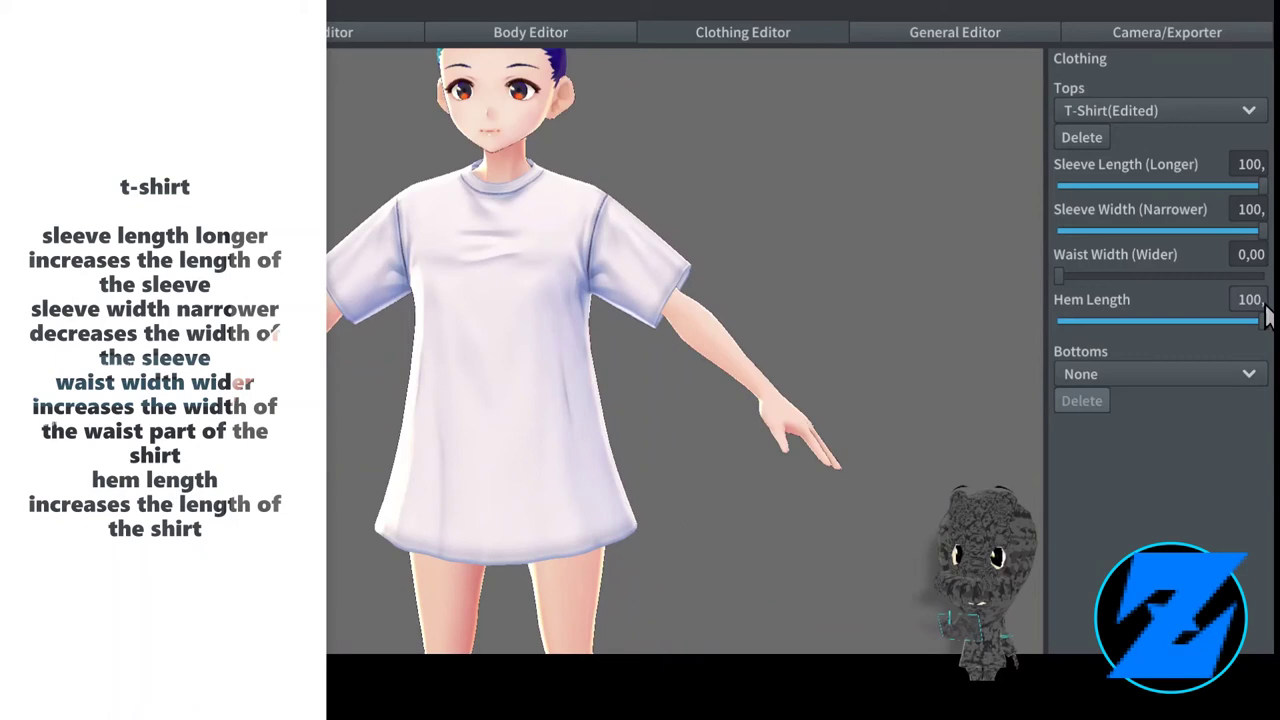
right_click_drag(660, 298, 632, 288)
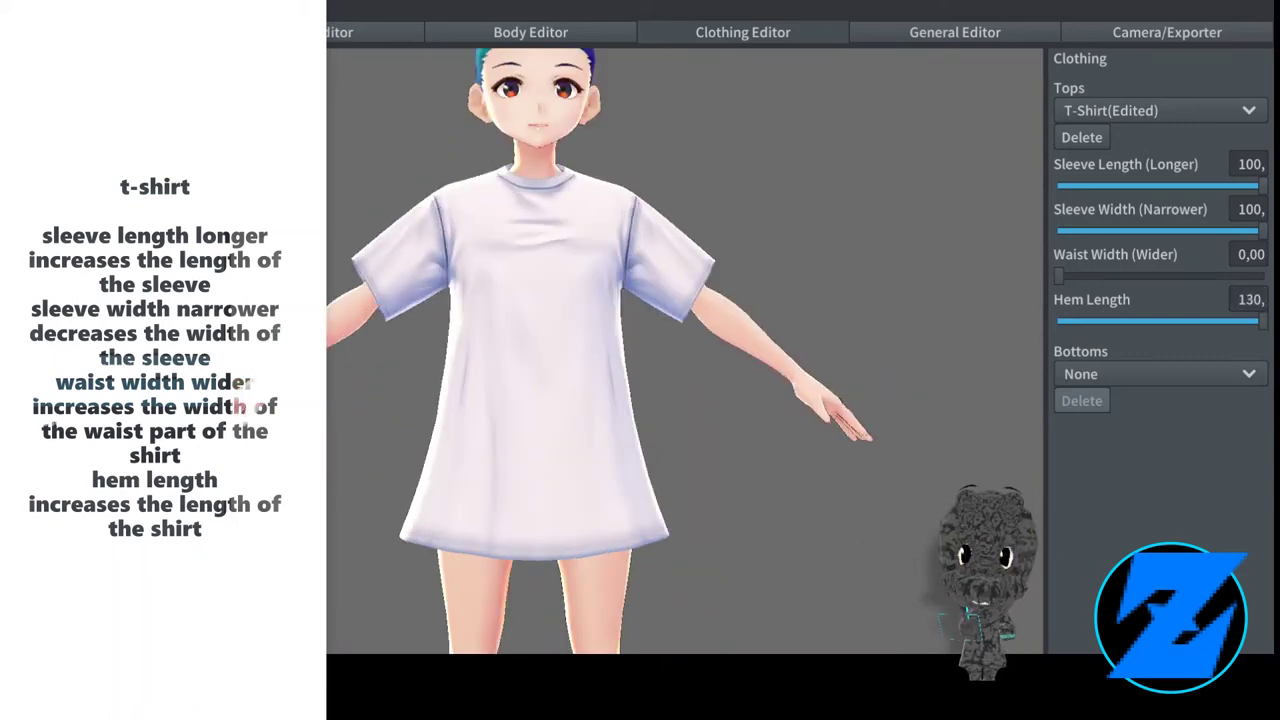
left_click(1254, 260)
type("-1")
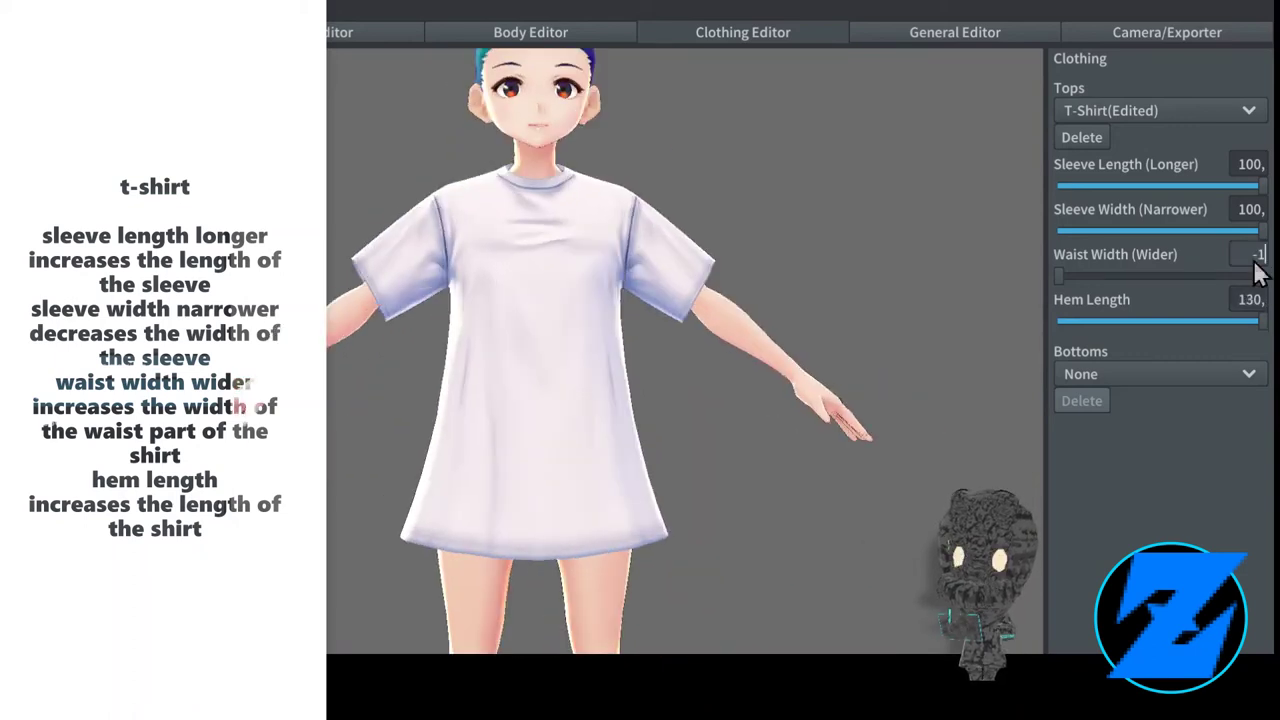
left_click(1248, 262)
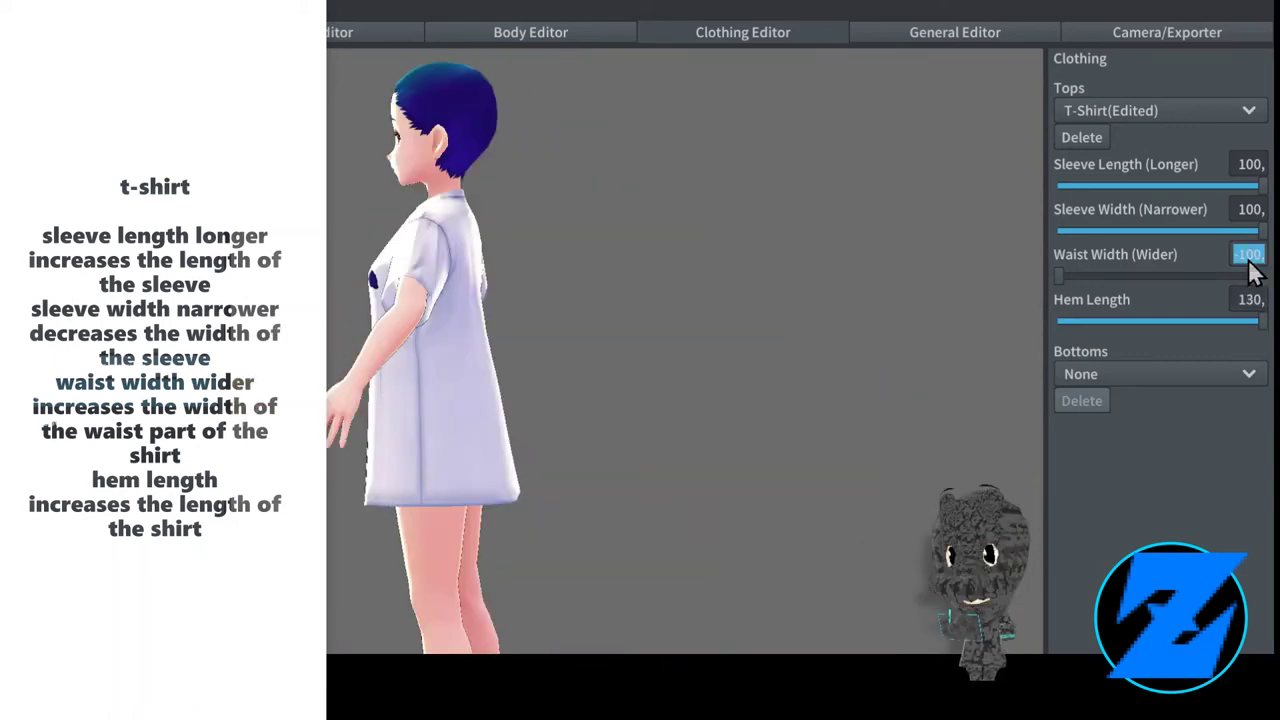
type("-50")
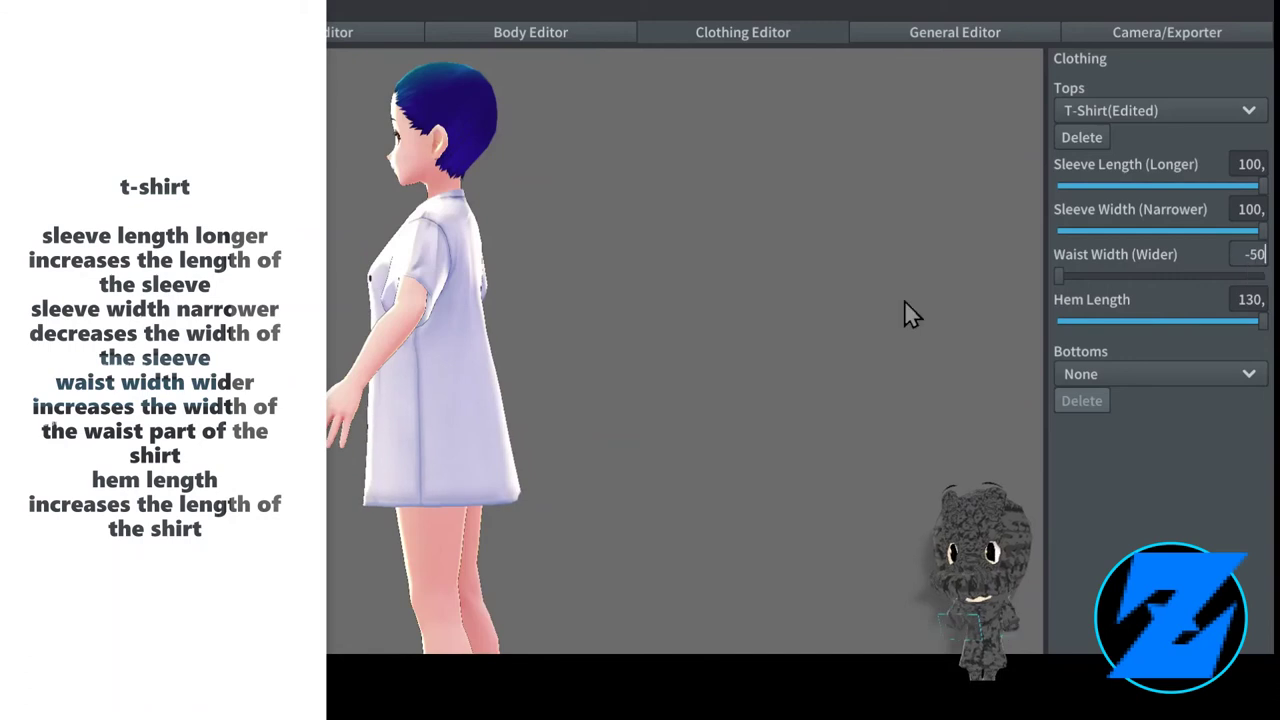
right_click_drag(904, 300, 813, 265)
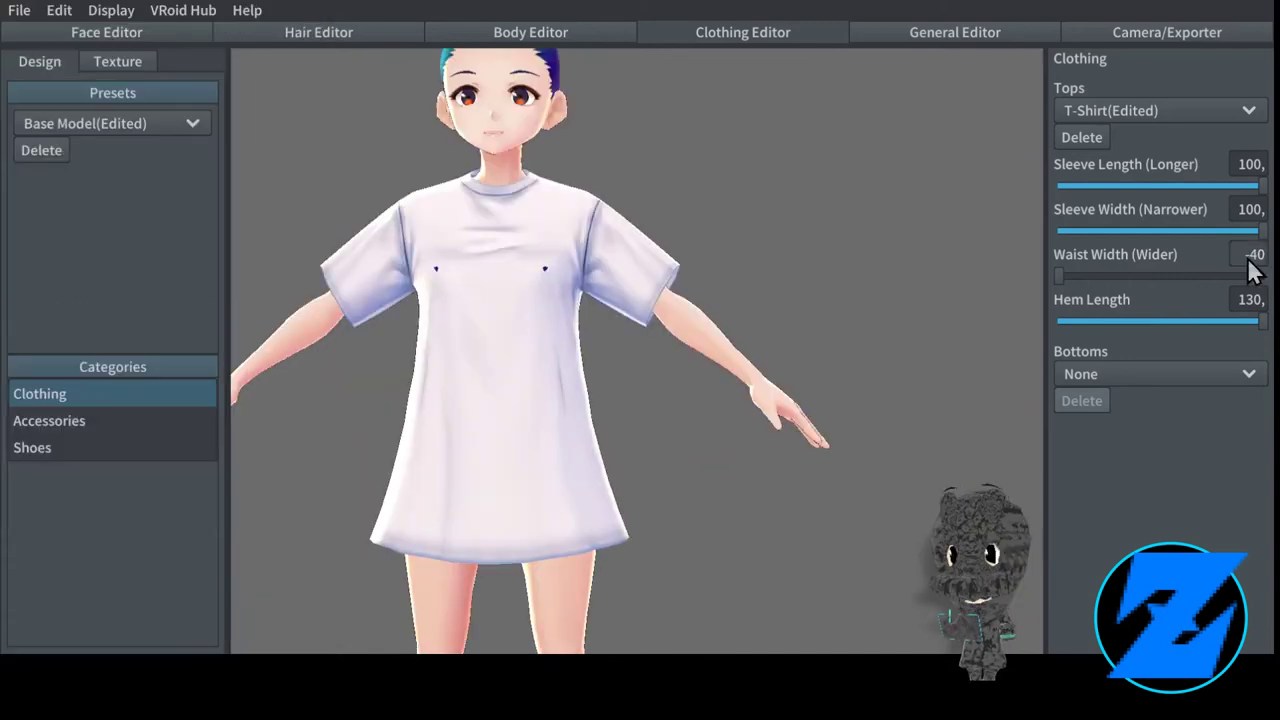
Change the top to Hoodie and set Sleeve Width (Wider) to 100, Sleeve Crease to 57.4, Waist Width to 26.3 and Hem Length to 100.
left_click(1158, 110)
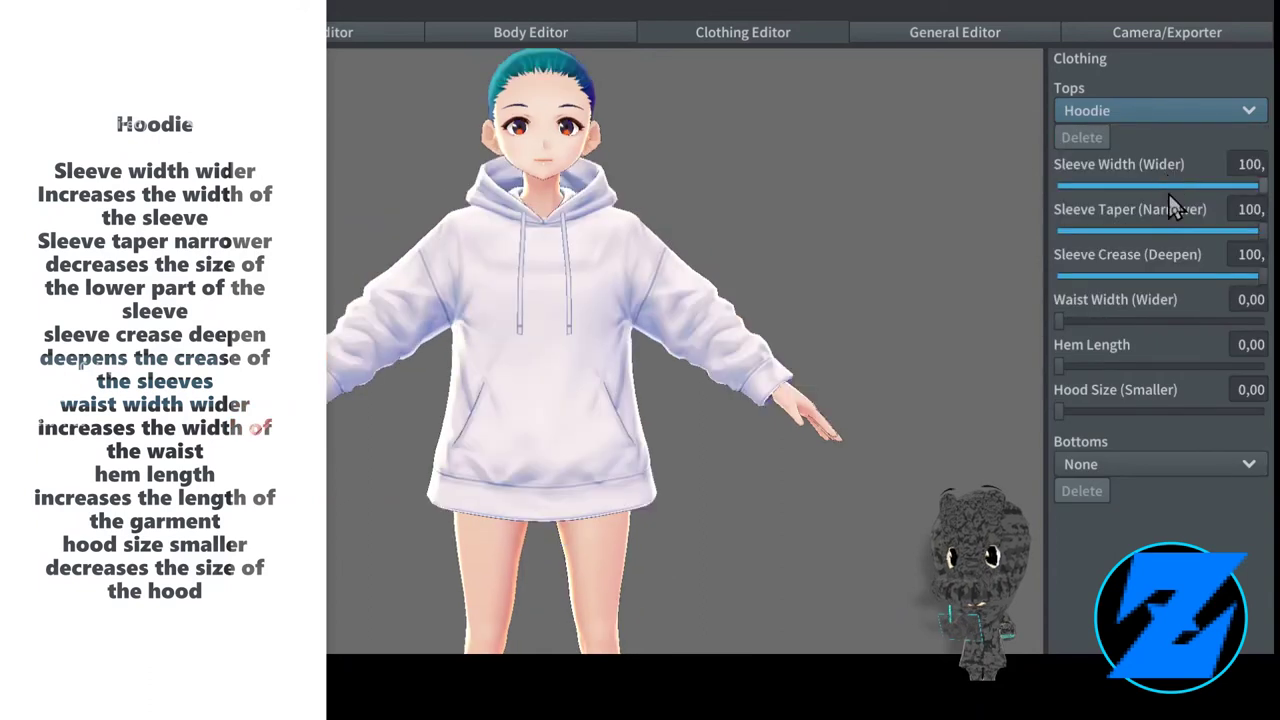
left_click(1164, 185)
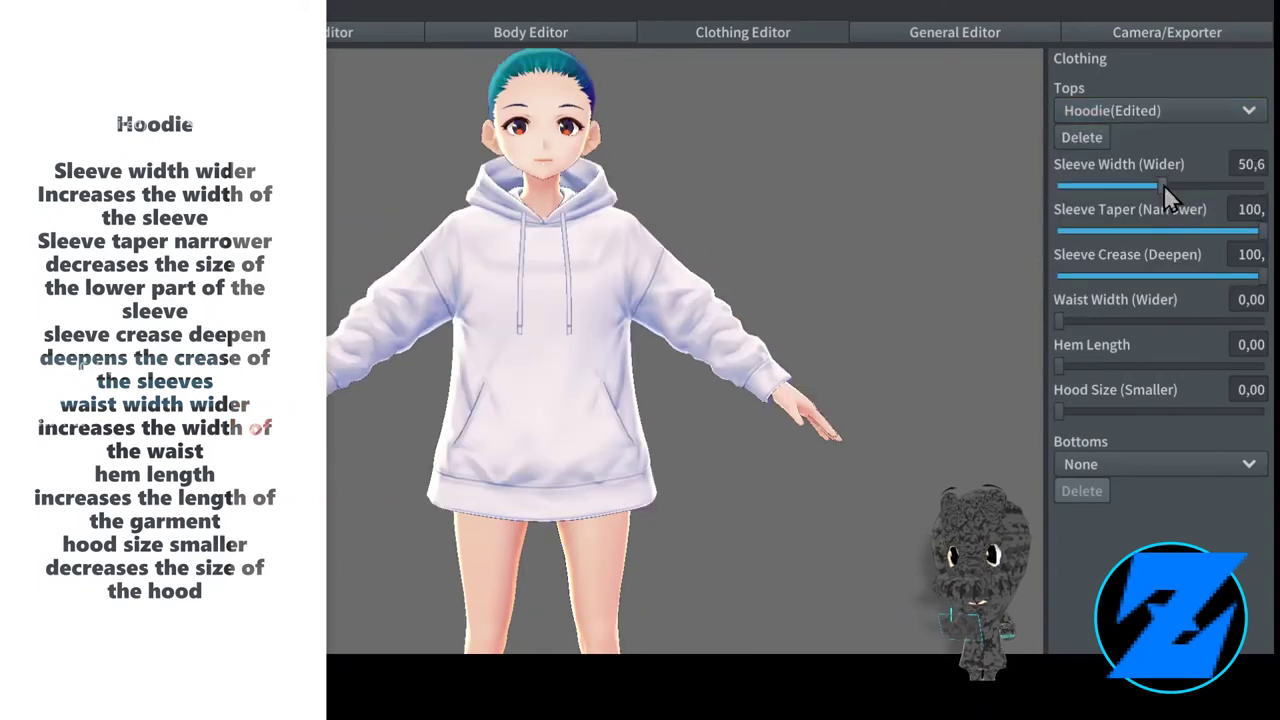
left_click_drag(1164, 185, 1248, 200)
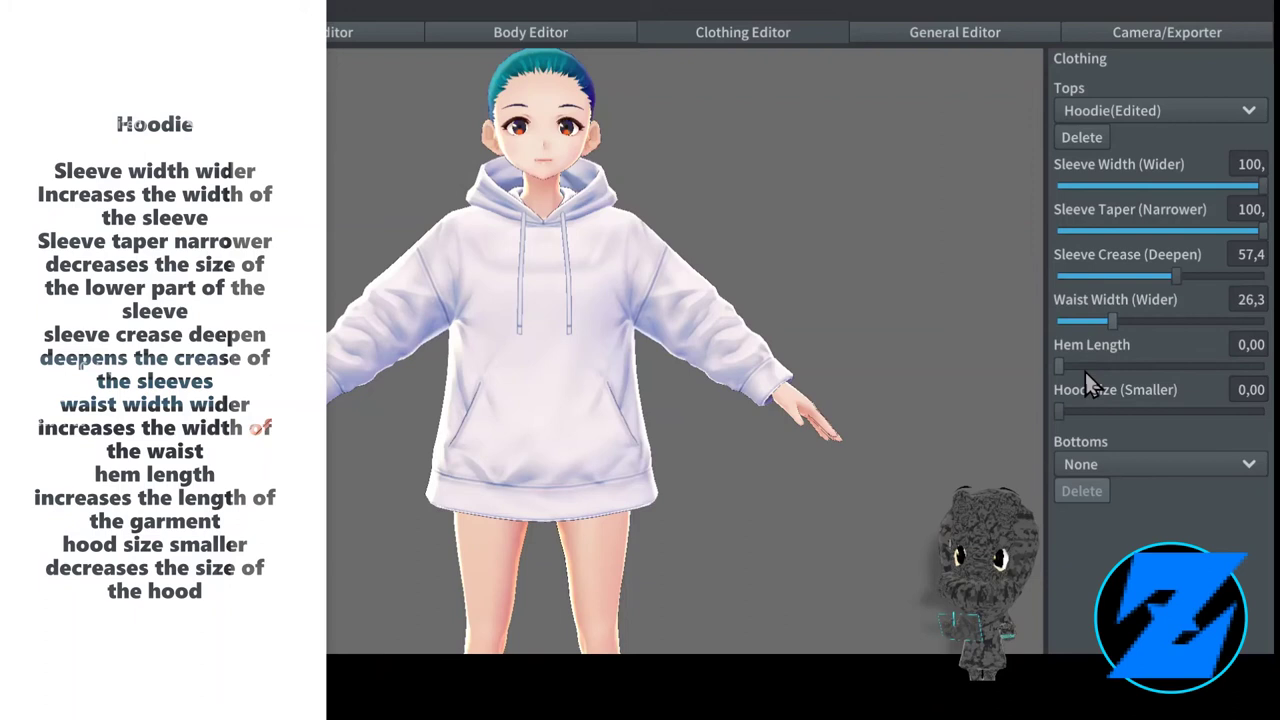
left_click_drag(1086, 368, 1270, 368)
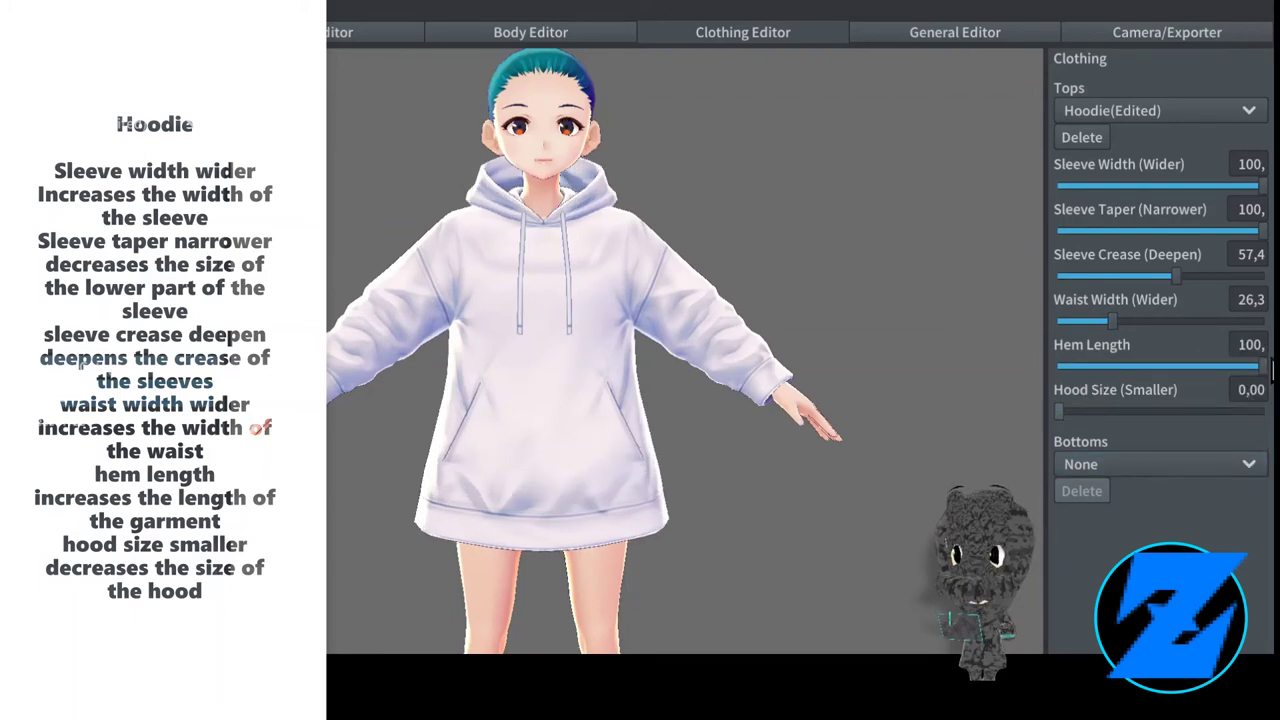
Change the top to Long Coat (High Neck) and try out its Volume and Shoulder Slope (Higher) adjustments.
left_click(1159, 110)
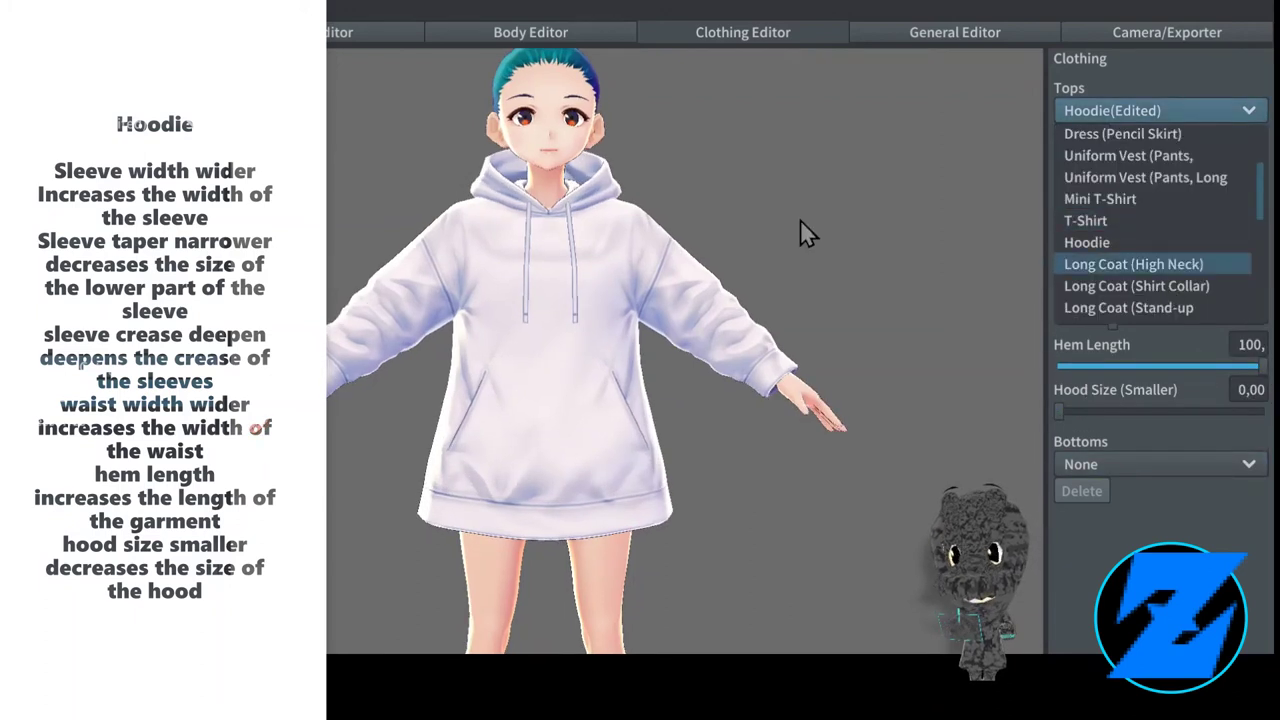
left_click(1133, 264)
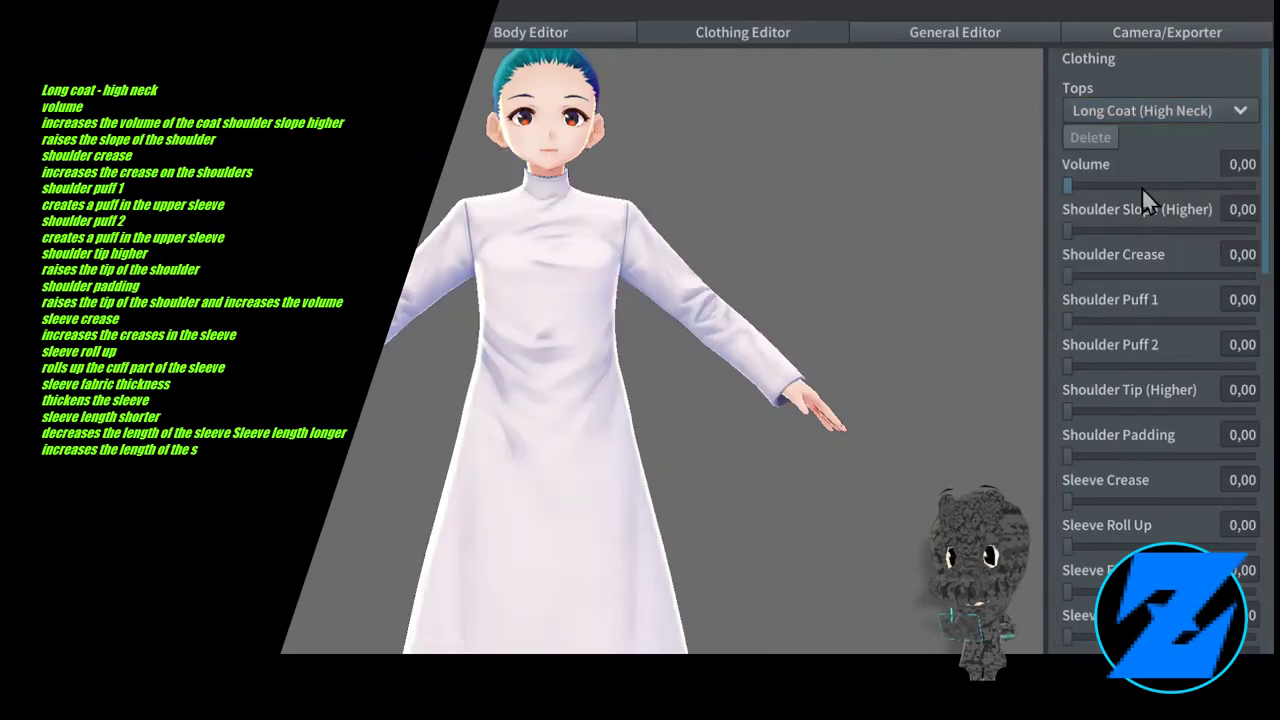
left_click_drag(1068, 186, 1045, 250)
left_click(1081, 231)
left_click_drag(1150, 231, 1058, 265)
Try out the long coat's Shoulder Crease, Shoulder Puff 1, Shoulder Puff 2, Shoulder Tip (Higher) and Shoulder Padding, returning each to 0.
left_click_drag(1068, 276, 1262, 325)
scroll(824, 240, "down", 2)
left_click_drag(1070, 277, 1022, 301)
left_click_drag(1068, 366, 1264, 364)
left_click_drag(1254, 321, 1060, 322)
left_click_drag(1254, 366, 963, 366)
left_click_drag(1068, 411, 906, 413)
left_click_drag(1068, 456, 1040, 460)
Try out the long coat's Sleeve Crease and Sleeve Roll Up adjustments, returning both to 0.
left_click_drag(1068, 502, 1264, 507)
left_click_drag(1265, 265, 1265, 345)
left_click_drag(1254, 288, 998, 236)
left_click_drag(1068, 331, 471, 414)
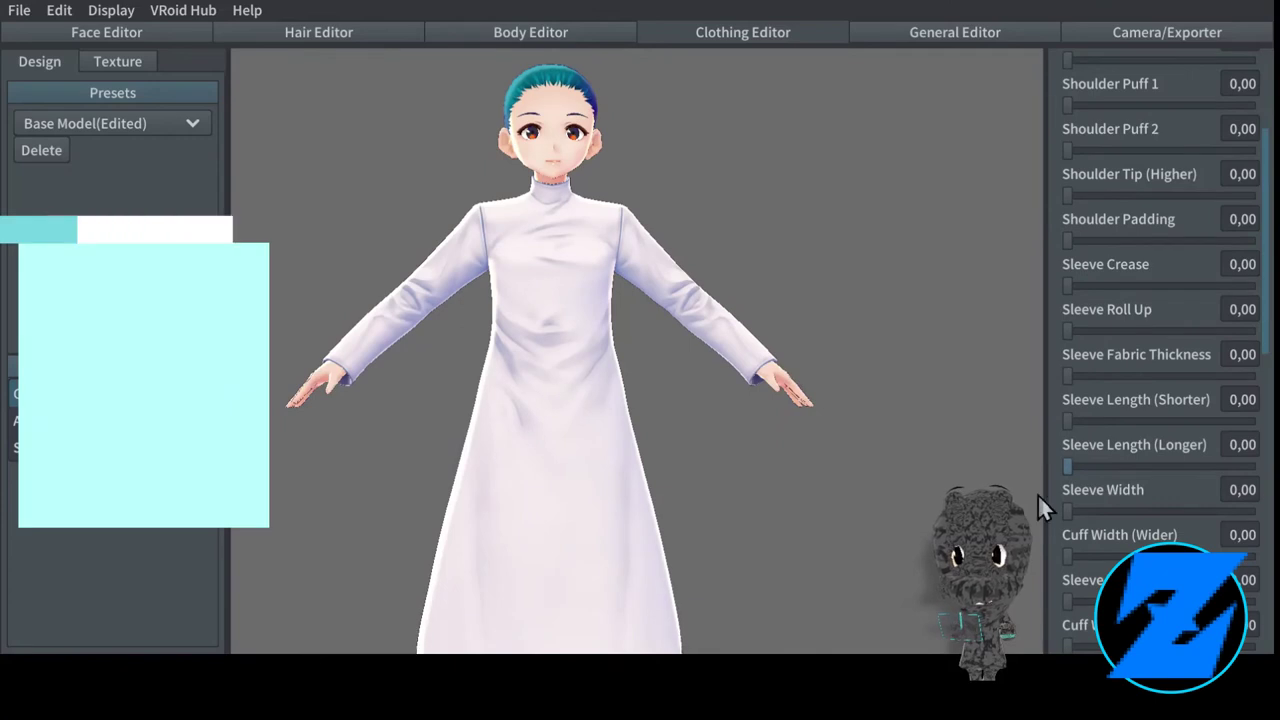
Try out the long coat's Sleeve Width at 100 together with its sleeve length and Sleeve Fabric Thickness, returning them to 0.
left_click_drag(1184, 512, 1256, 511)
left_click_drag(1068, 466, 11, 140)
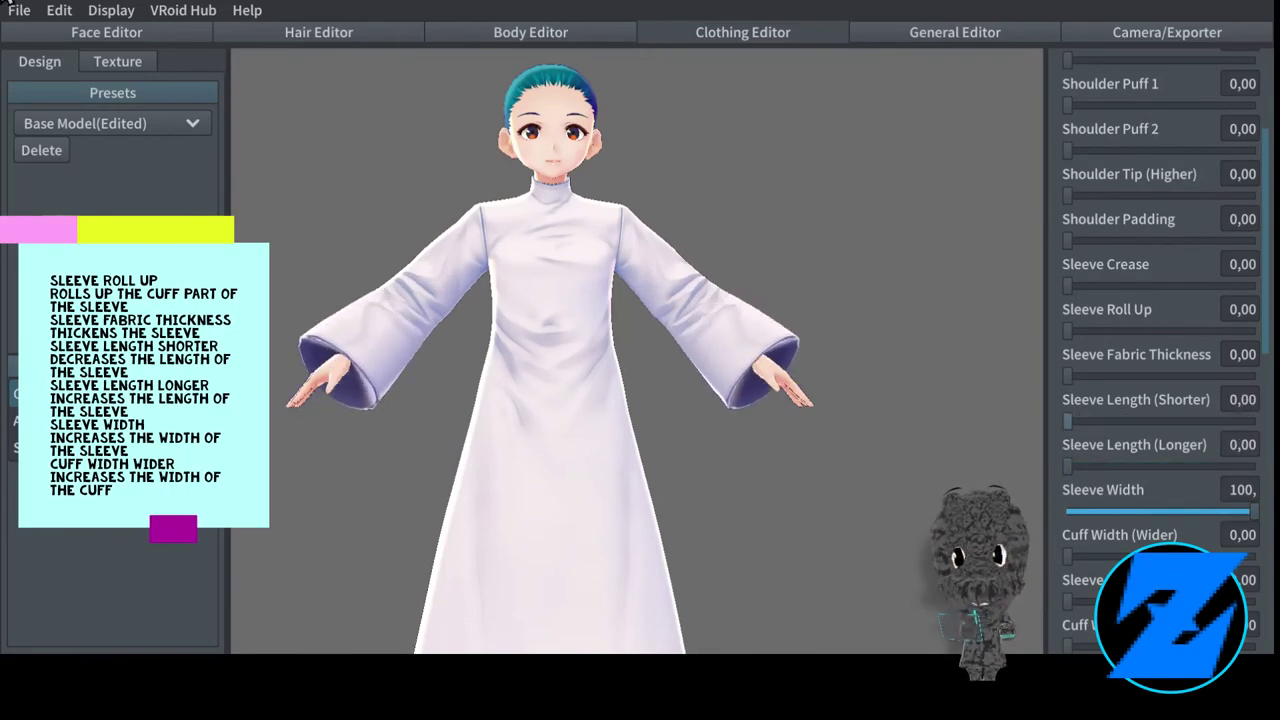
left_click_drag(1184, 377, 477, 306)
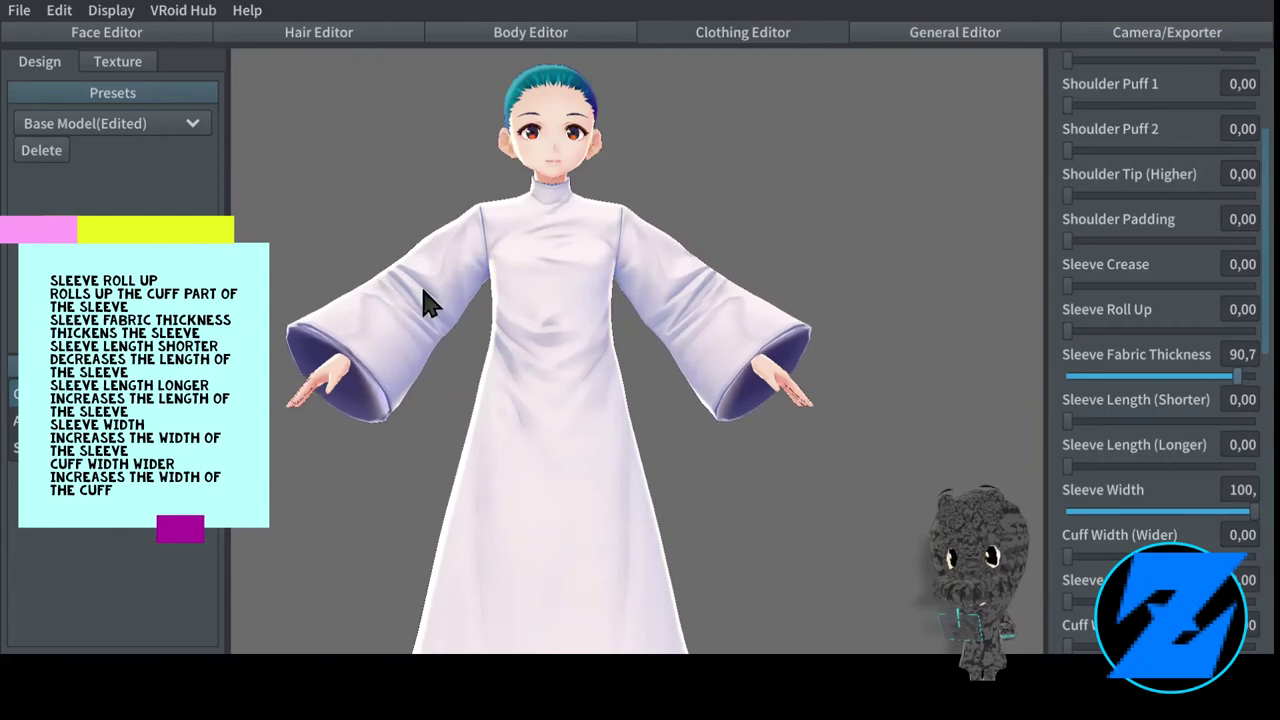
left_click_drag(1111, 513, 1019, 483)
Set the long coat's Cuff Width (Wider) to 100.
left_click_drag(1070, 556, 1256, 556)
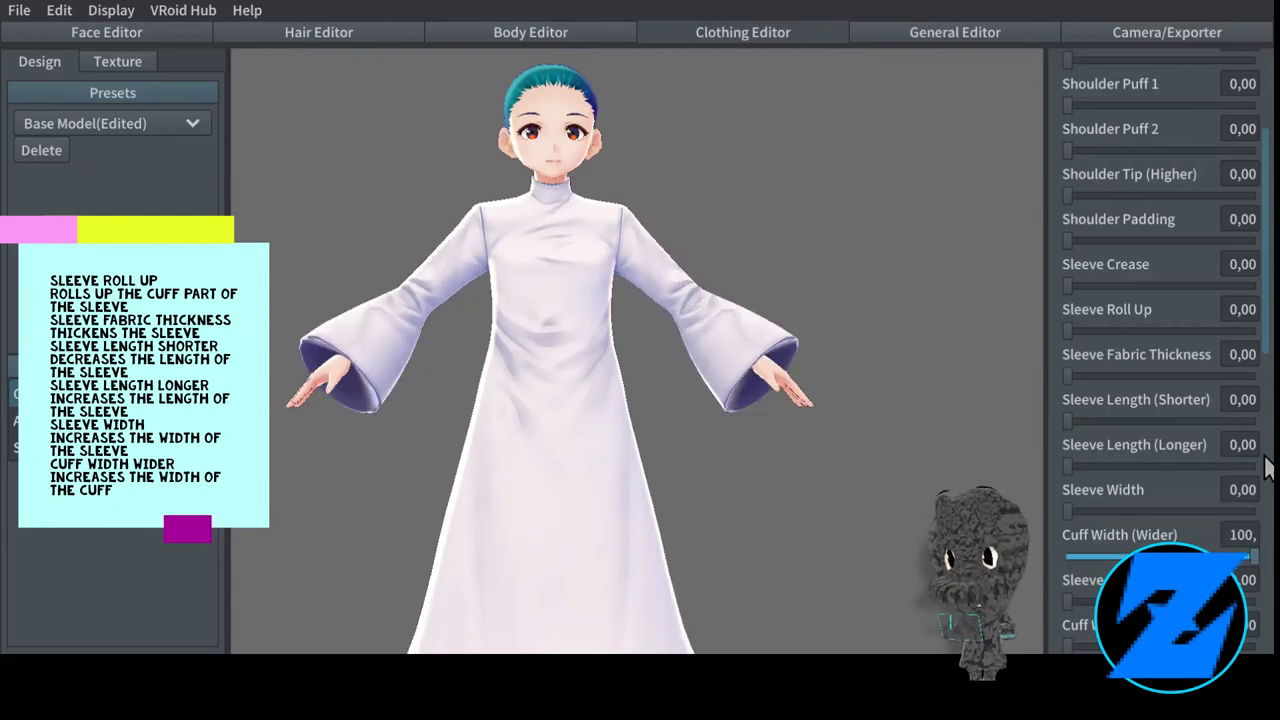
scroll(1144, 375, "down", 5)
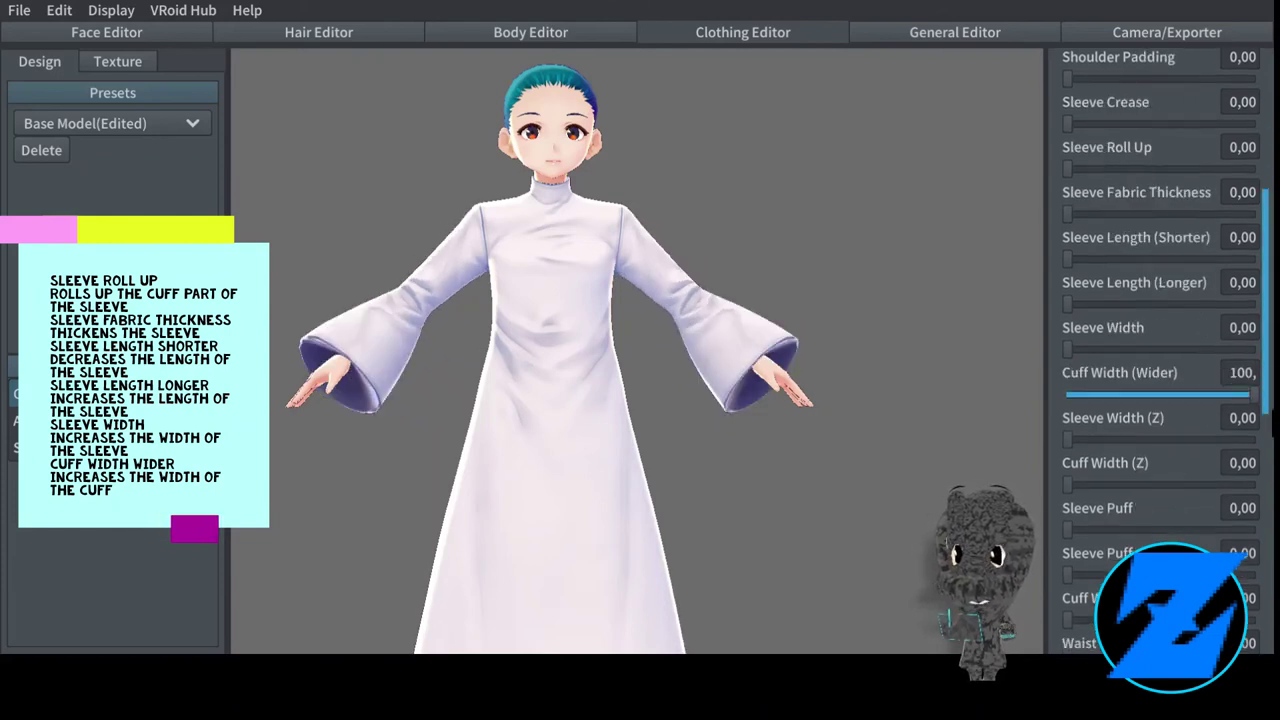
left_click(1143, 379)
left_click_drag(1143, 379, 1066, 380)
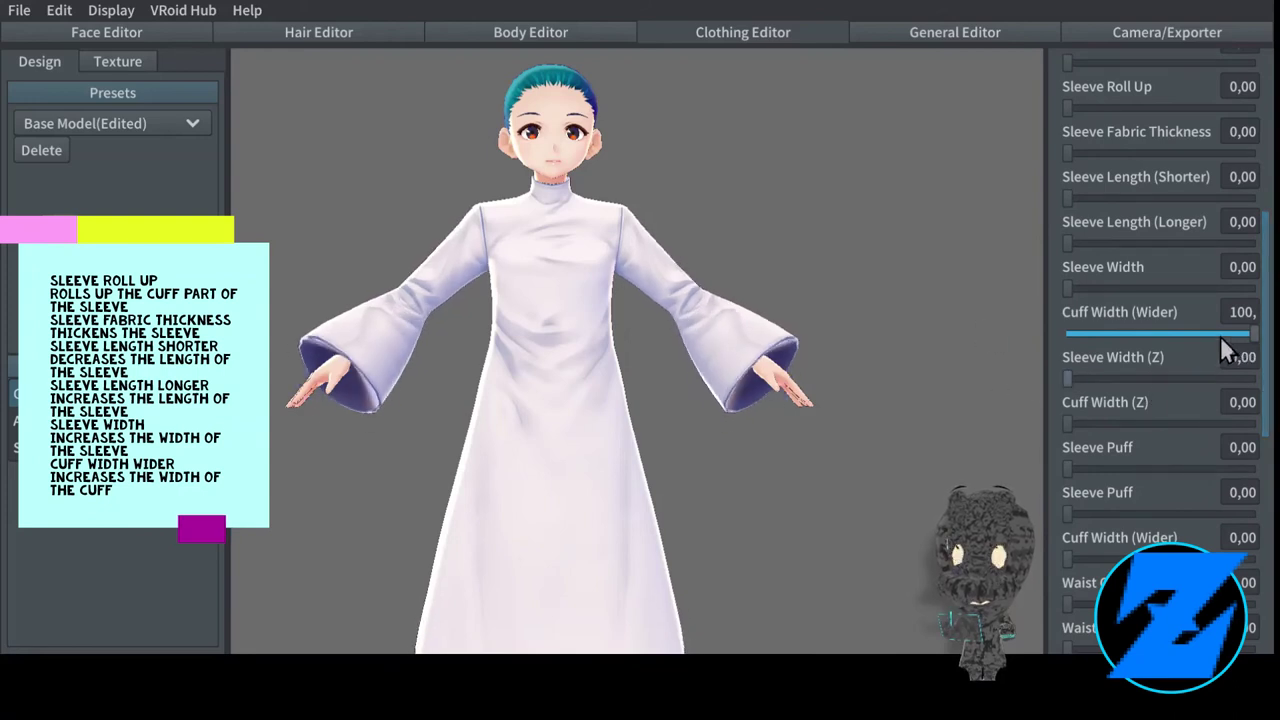
Return the long coat's Cuff Width (Wider) to 0 and try out Cuff Width (Z), reverting it.
left_click_drag(1254, 334, 1067, 336)
left_click_drag(1104, 424, 1256, 424)
key("ctrl+z")
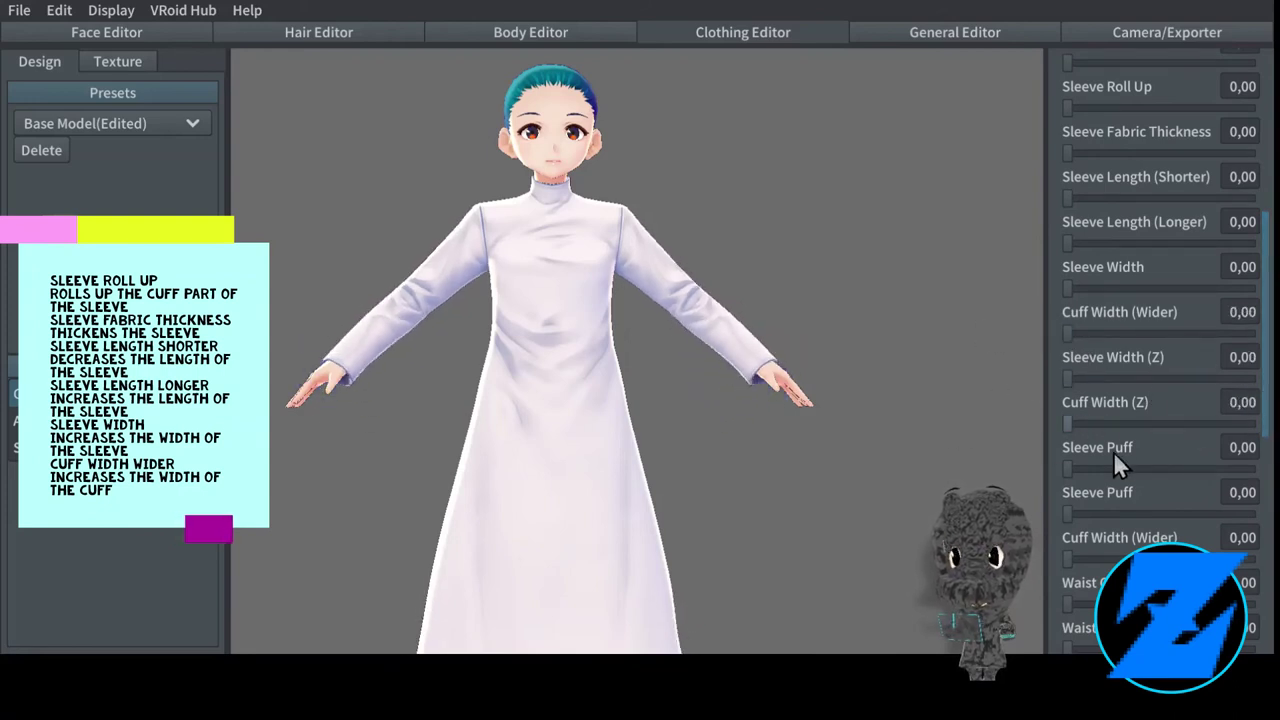
Try out the long coat's Sleeve Puff, second Cuff Width (Wider), Waist Crease and Waist Width (Wider) adjustments, returning each to 0.
left_click_drag(1106, 469, 1256, 559)
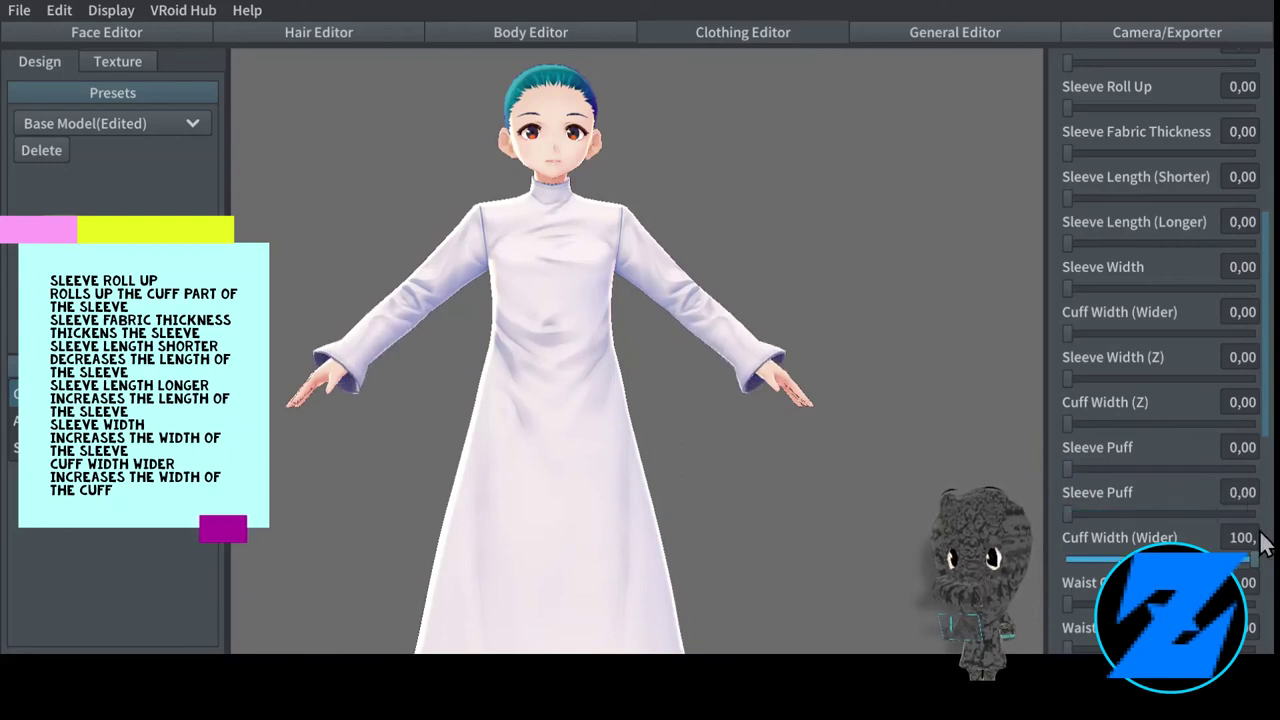
scroll(1160, 400, "down", 3)
left_click_drag(1265, 393, 1265, 401)
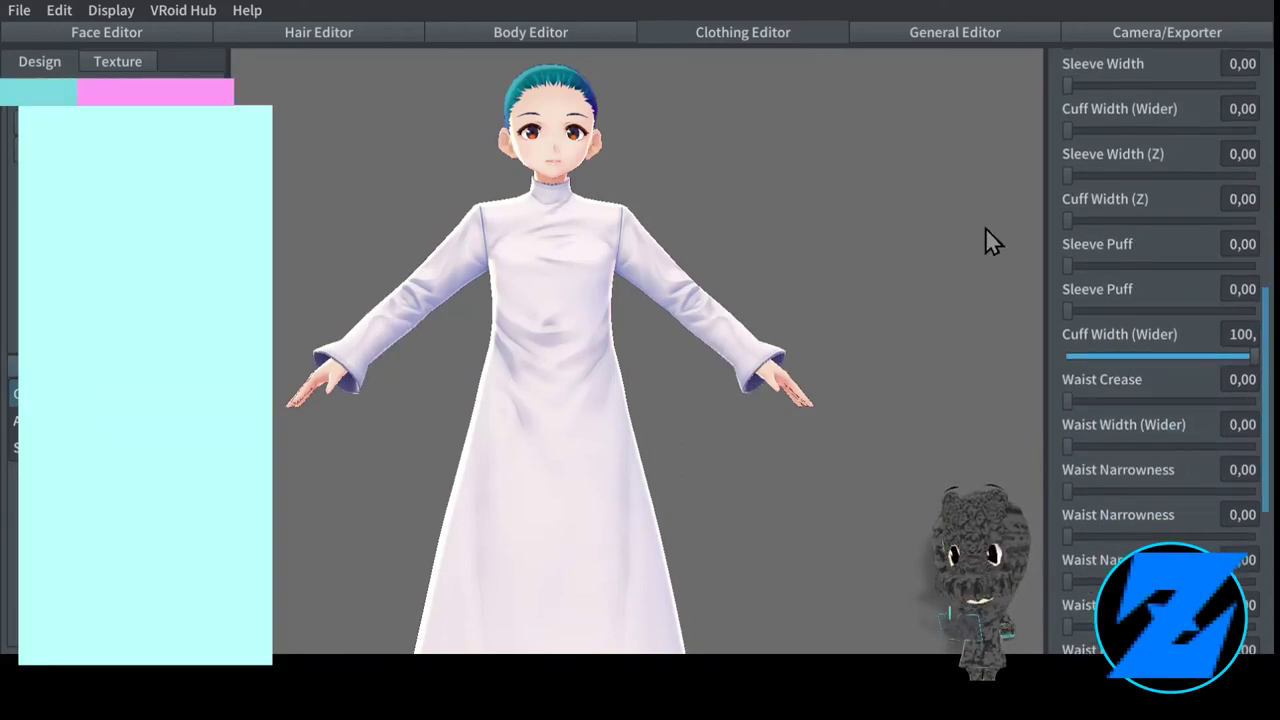
left_click_drag(1224, 359, 1256, 401)
key("ctrl+z")
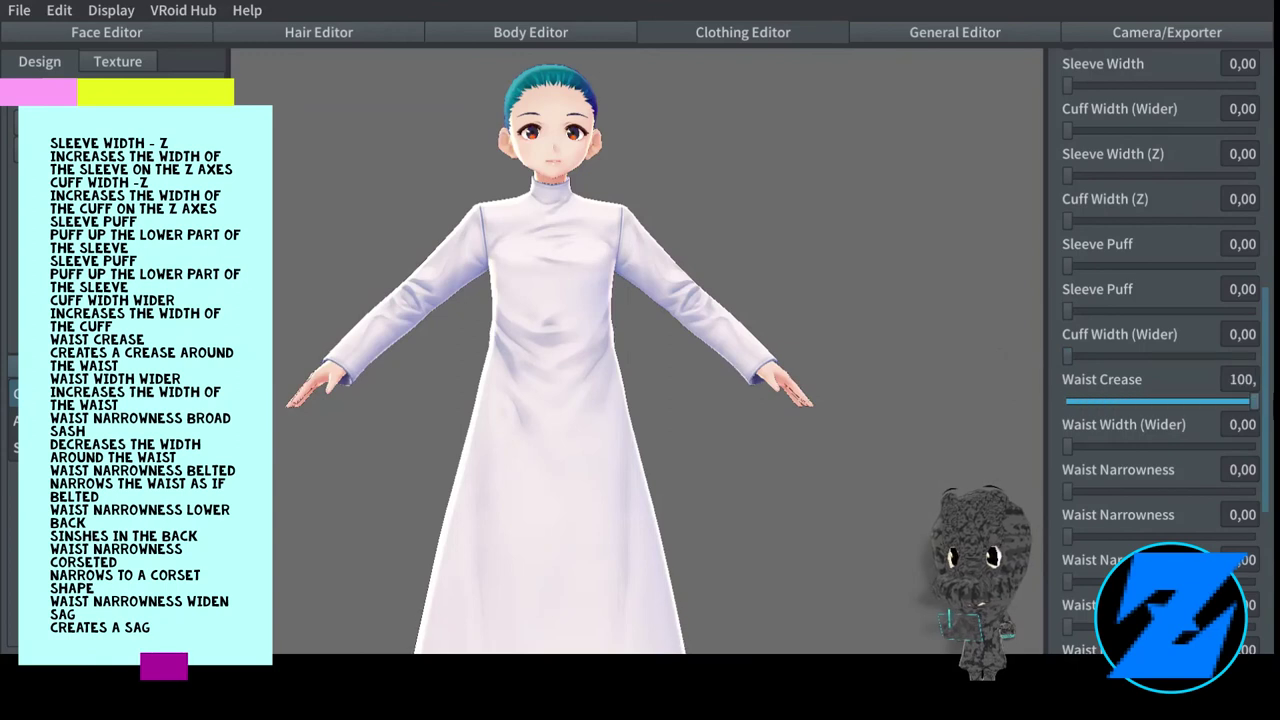
key("ctrl+z")
left_click_drag(1072, 446, 1257, 446)
key("ctrl+z")
Set the first two Waist Narrowness adjustments to 100, inspect the waist from behind, and return the second one to 0.
left_click_drag(1072, 491, 1256, 491)
left_click_drag(1072, 536, 1256, 536)
right_click_drag(783, 439, 581, 409)
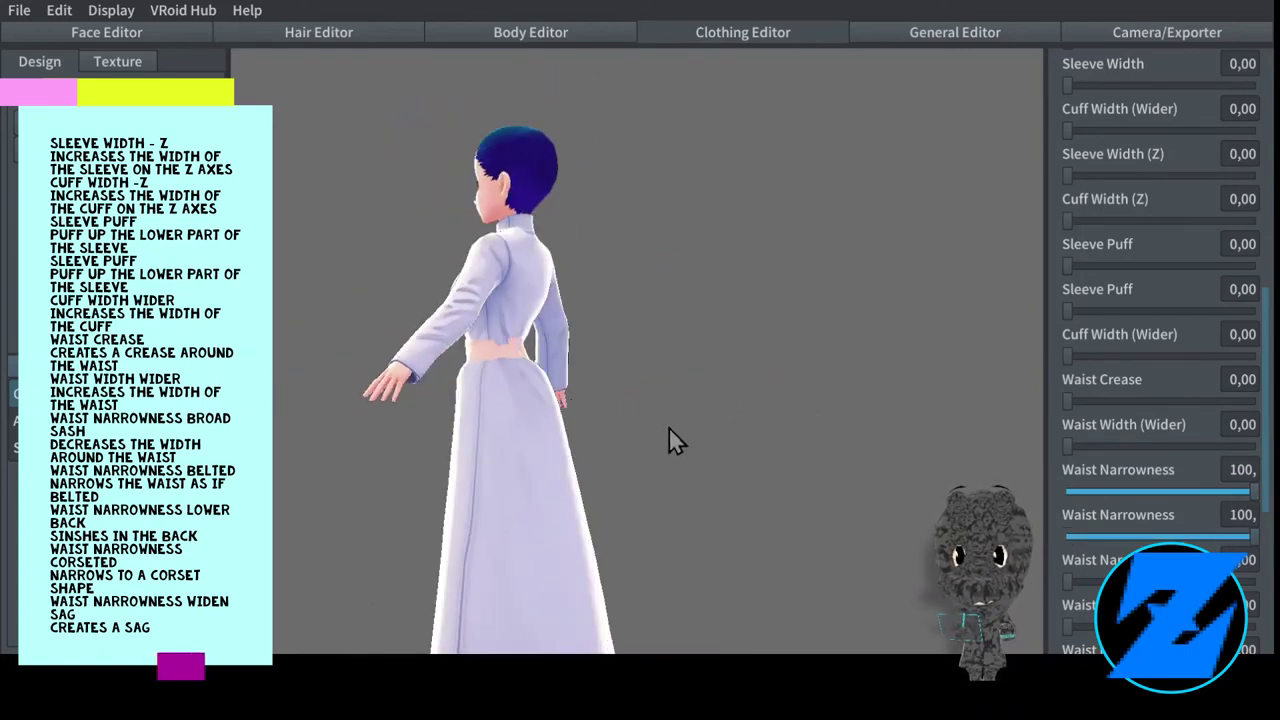
right_click_drag(669, 427, 709, 433)
left_click_drag(1238, 538, 1055, 509)
middle_click_drag(848, 417, 844, 385)
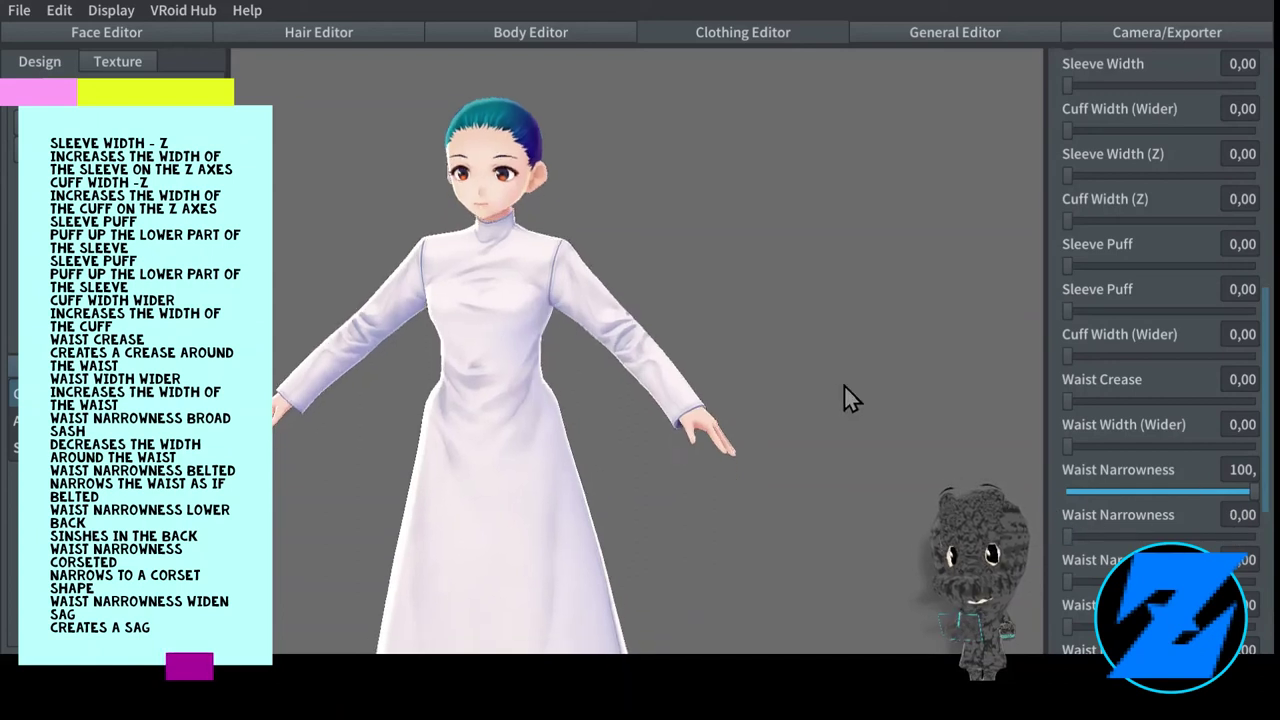
Return the first Waist Narrowness to 0 and try the third one at 100 from a rear view, resetting it to 0.
left_click_drag(1205, 491, 1267, 567)
left_click_drag(1122, 326, 1014, 294)
mouse_move(1133, 328)
left_mouse_down()
mouse_move(1010, 330)
mouse_move(1145, 328)
left_mouse_up()
left_click_drag(1263, 334, 1260, 333)
right_click_drag(672, 296, 601, 304)
left_click_drag(1253, 328, 1270, 350)
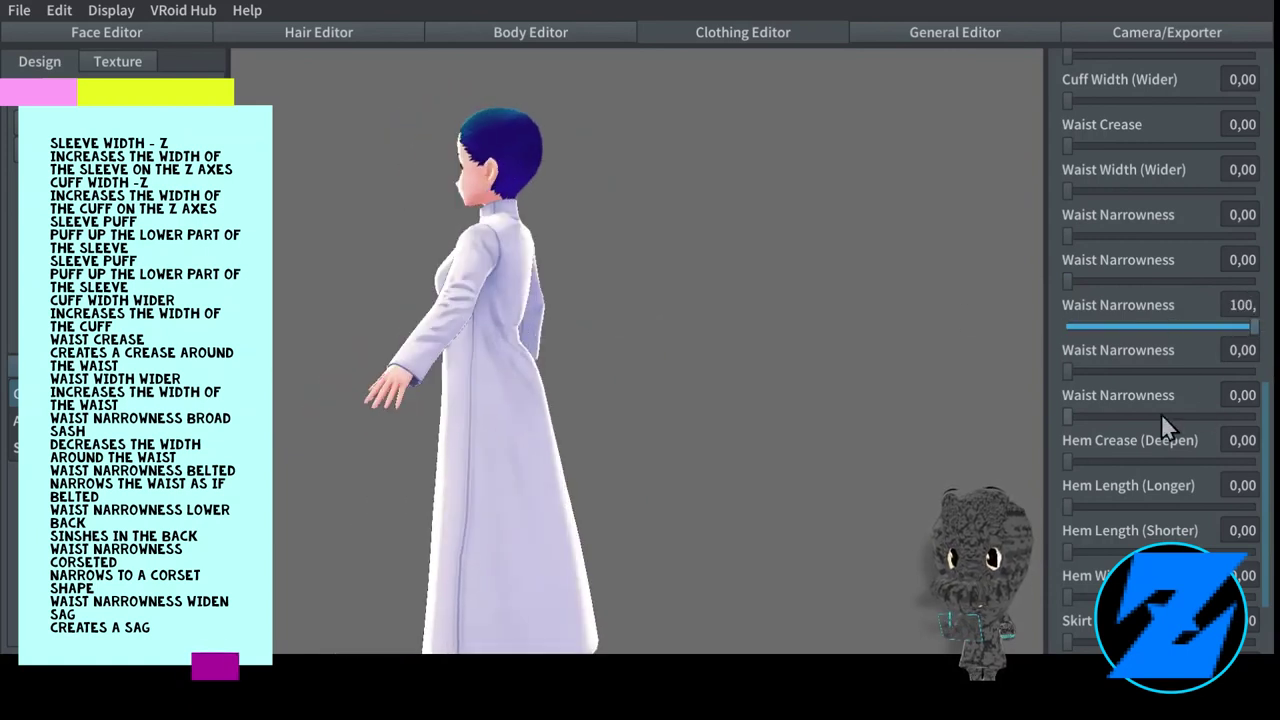
left_click_drag(1199, 331, 929, 322)
Try out the fourth and fifth Waist Narrowness adjustments at 100, plus Hem Crease (Deepen), returning each to 0.
left_click_drag(1094, 378, 1256, 371)
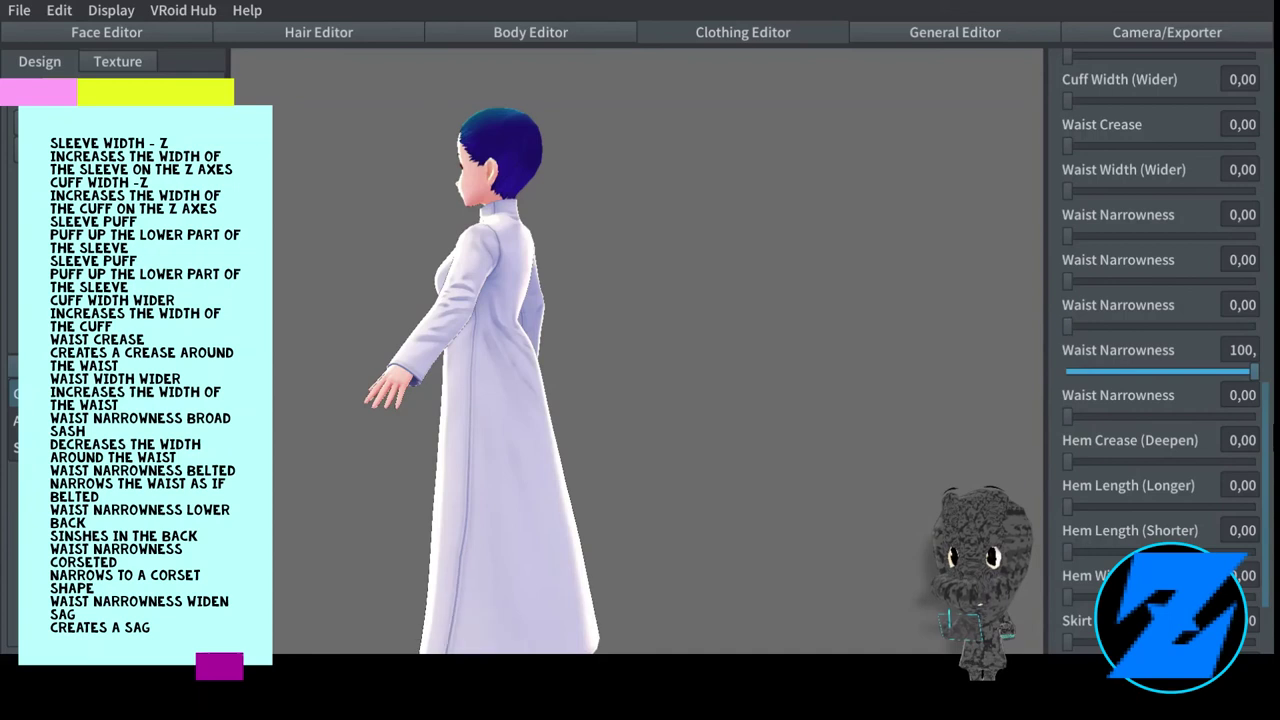
right_click_drag(609, 404, 645, 387)
left_click_drag(1250, 371, 1003, 360)
left_click_drag(1084, 415, 1256, 415)
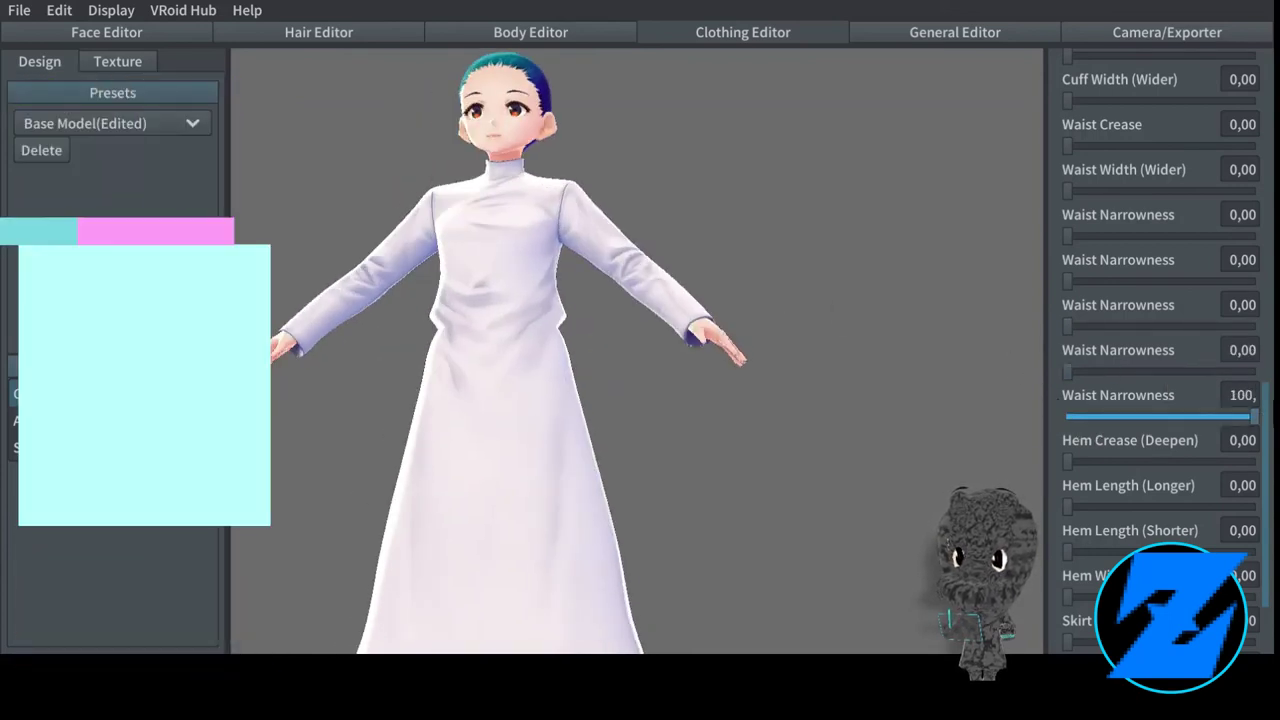
mouse_move(752, 363)
right_mouse_down()
mouse_move(674, 351)
mouse_move(737, 363)
right_mouse_up()
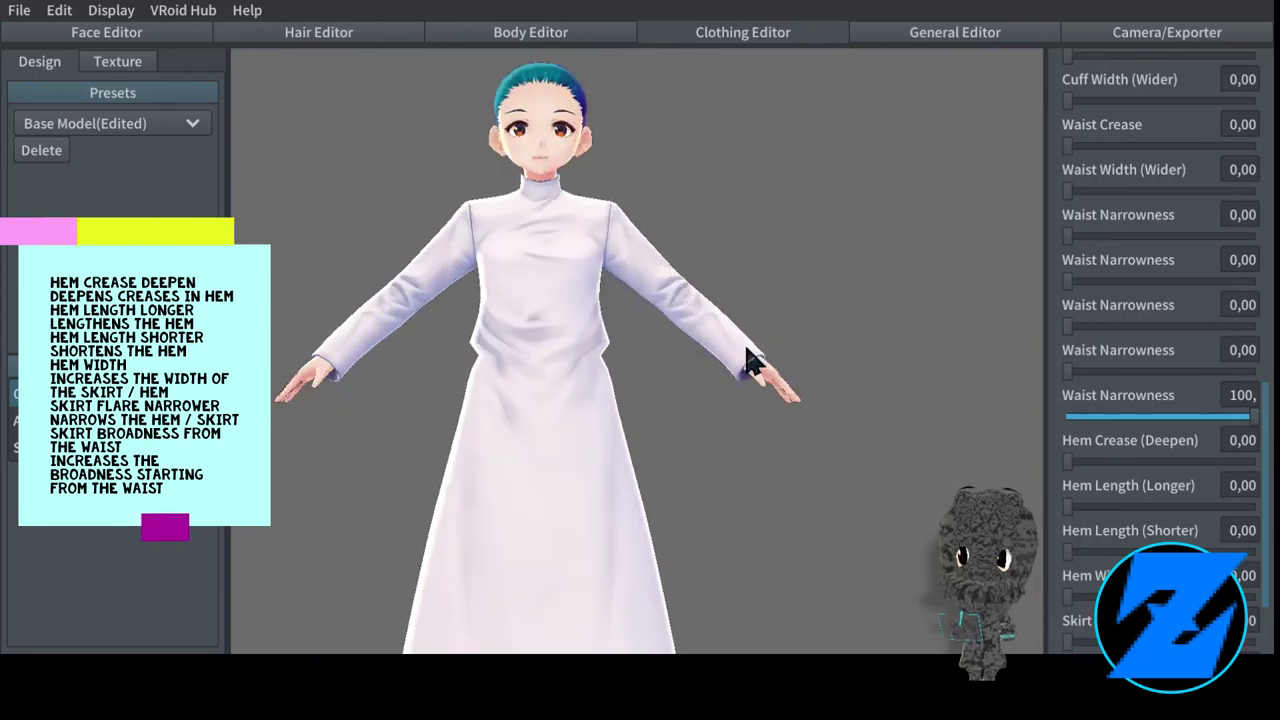
left_click_drag(1250, 415, 966, 472)
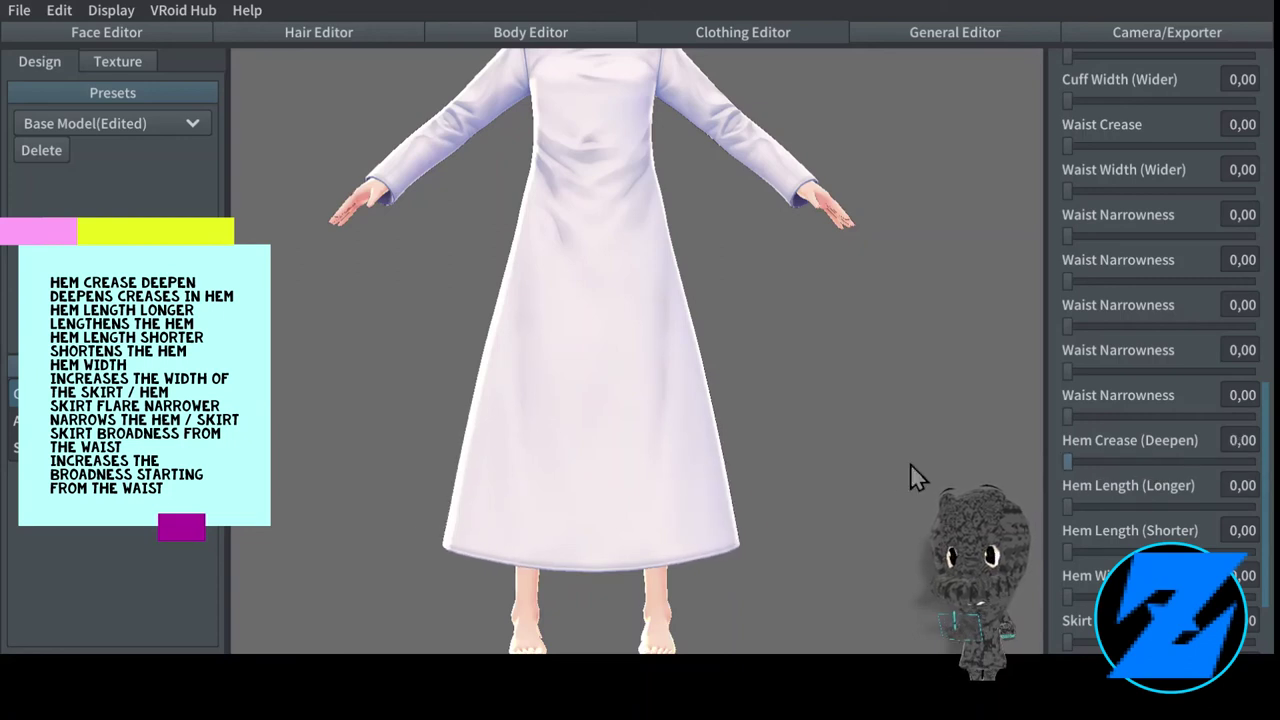
Try out Hem Length (Longer) and return it to 0, and set Hem Length (Shorter) and Hem Width to 100.
left_click_drag(1075, 510, 900, 491)
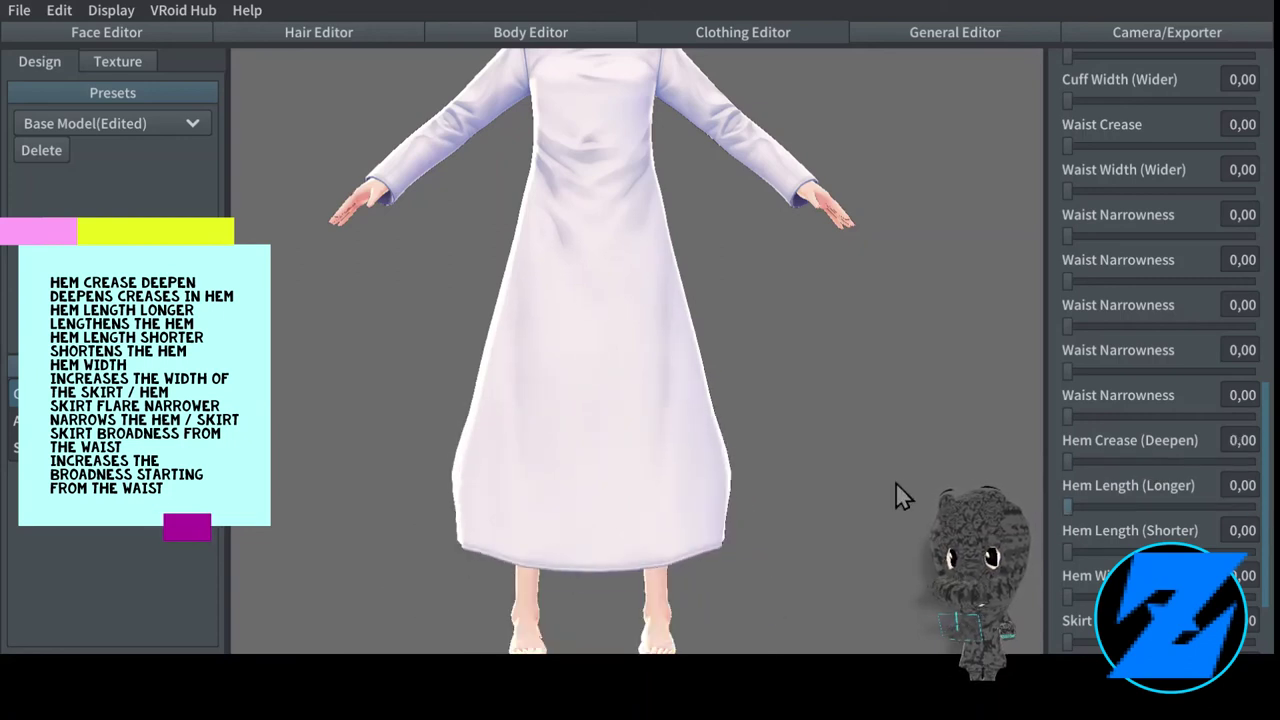
left_click_drag(1068, 552, 1275, 552)
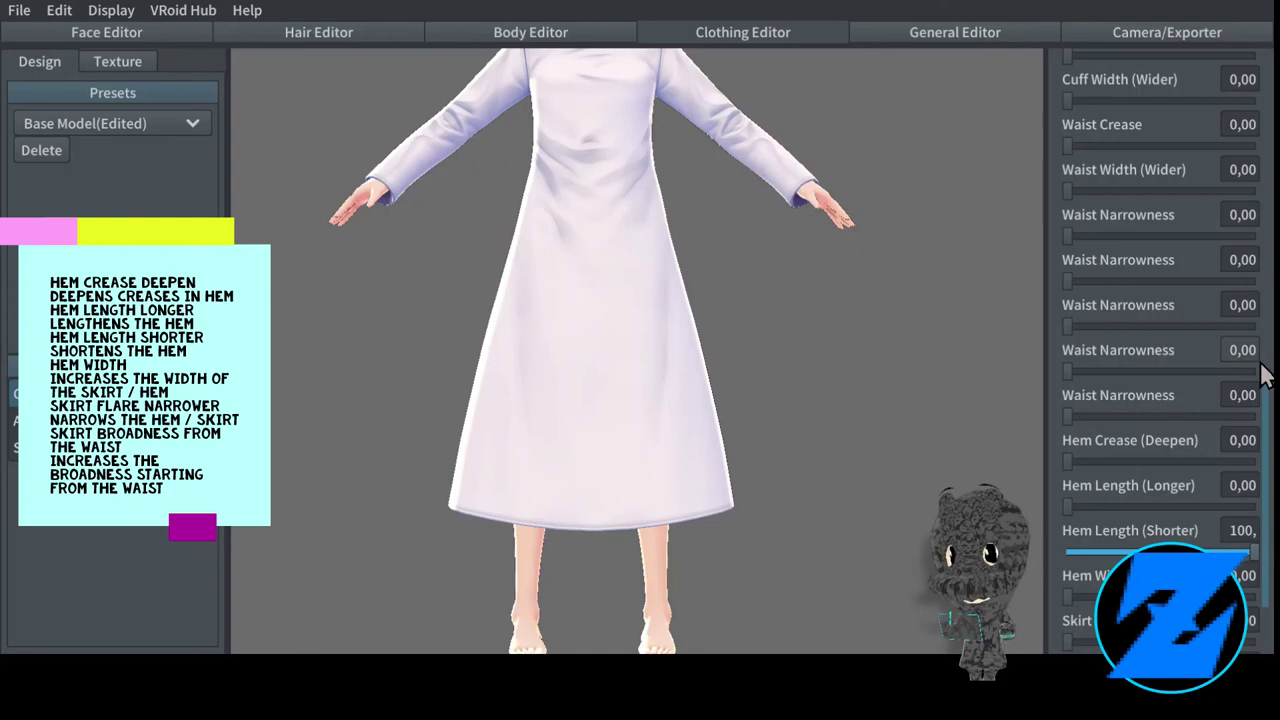
left_click_drag(1267, 406, 1267, 456)
left_click_drag(1068, 471, 1270, 471)
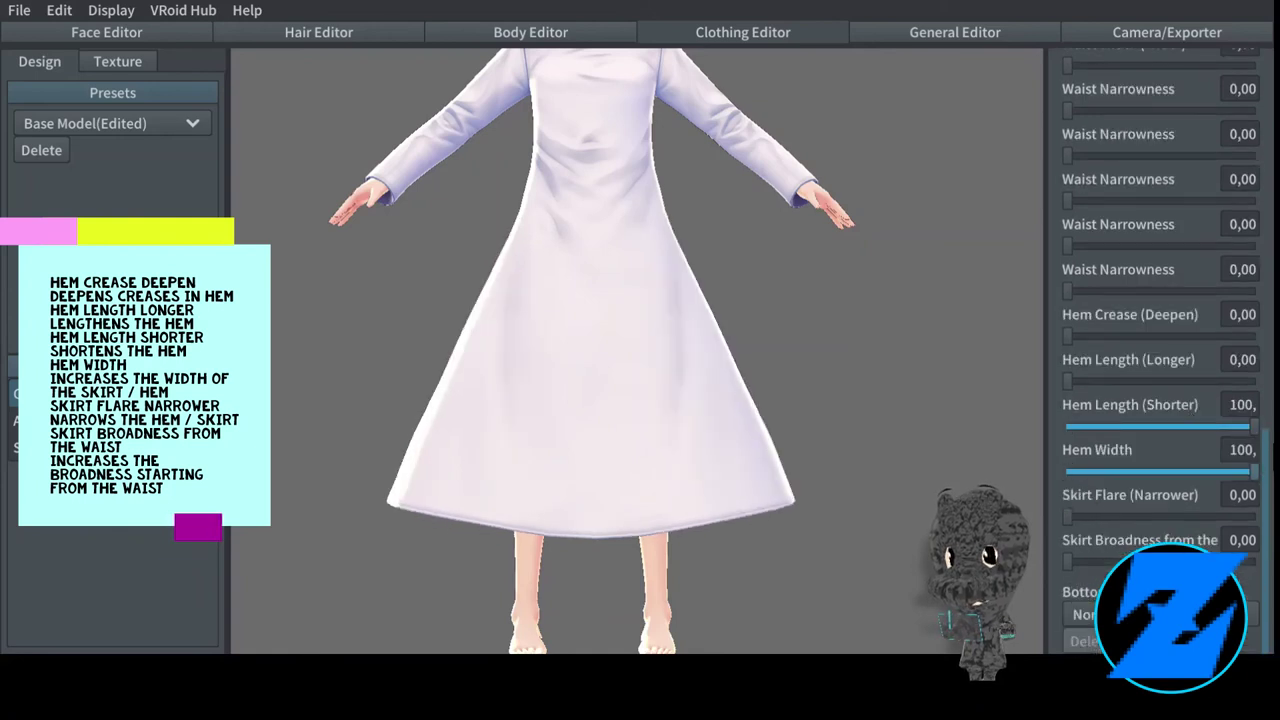
Try Skirt Flare (Narrower) at 100, return it and Hem Width to 0, and set Skirt Broadness from the waist to 100.
left_click_drag(1068, 516, 1270, 516)
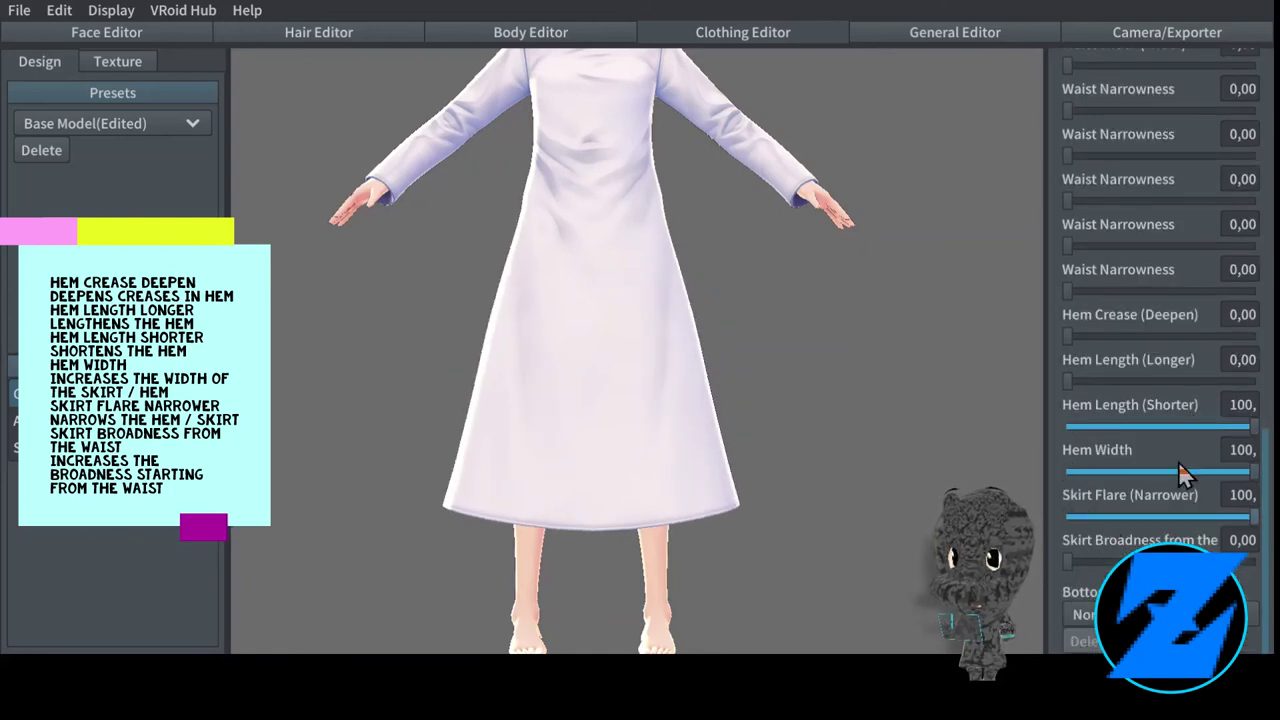
left_click_drag(1178, 466, 1068, 471)
left_click_drag(1248, 516, 1262, 561)
right_click_drag(600, 260, 414, 249)
scroll(414, 249, "up", 2)
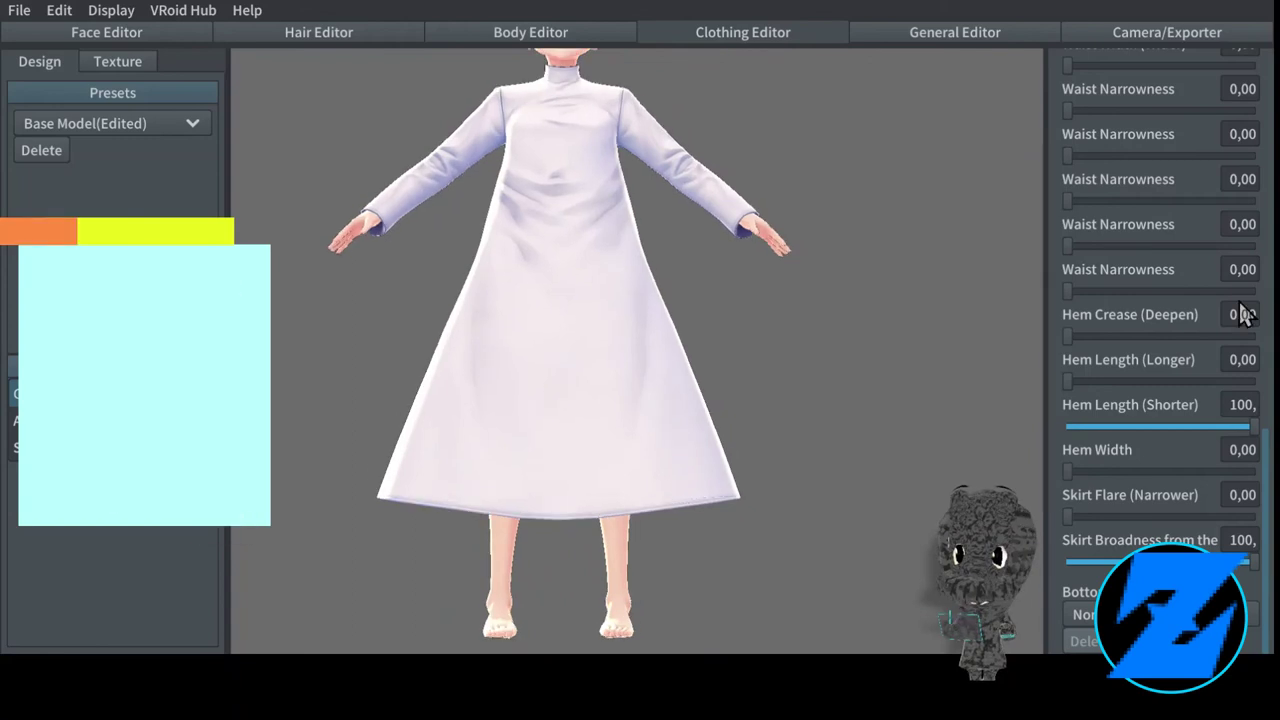
Switch the tops preset to Long Coat (Shirt Collar).
scroll(1198, 300, "up", 10)
left_click(1160, 110)
scroll(1172, 305, "down", 2)
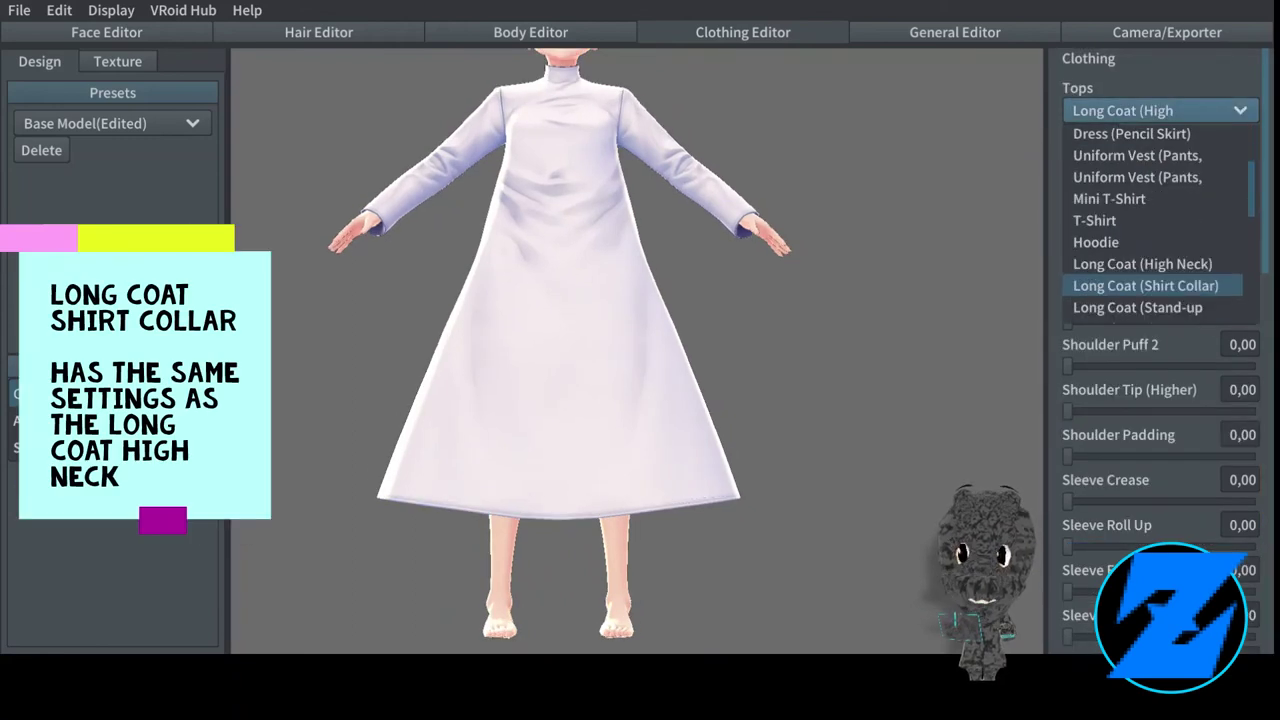
key("Return")
middle_click_drag(1016, 385, 991, 438)
Try out the shirt-collar coat's Volume, Shoulder Crease, Shoulder Puff 2 and Shoulder Tip (Higher), returning each to 0.
left_click_drag(1147, 186, 1066, 188)
mouse_move(1067, 231)
left_mouse_down()
mouse_move(1181, 221)
mouse_move(1064, 231)
left_mouse_up()
left_click_drag(1067, 321, 1221, 321)
left_click_drag(1067, 366, 1254, 366)
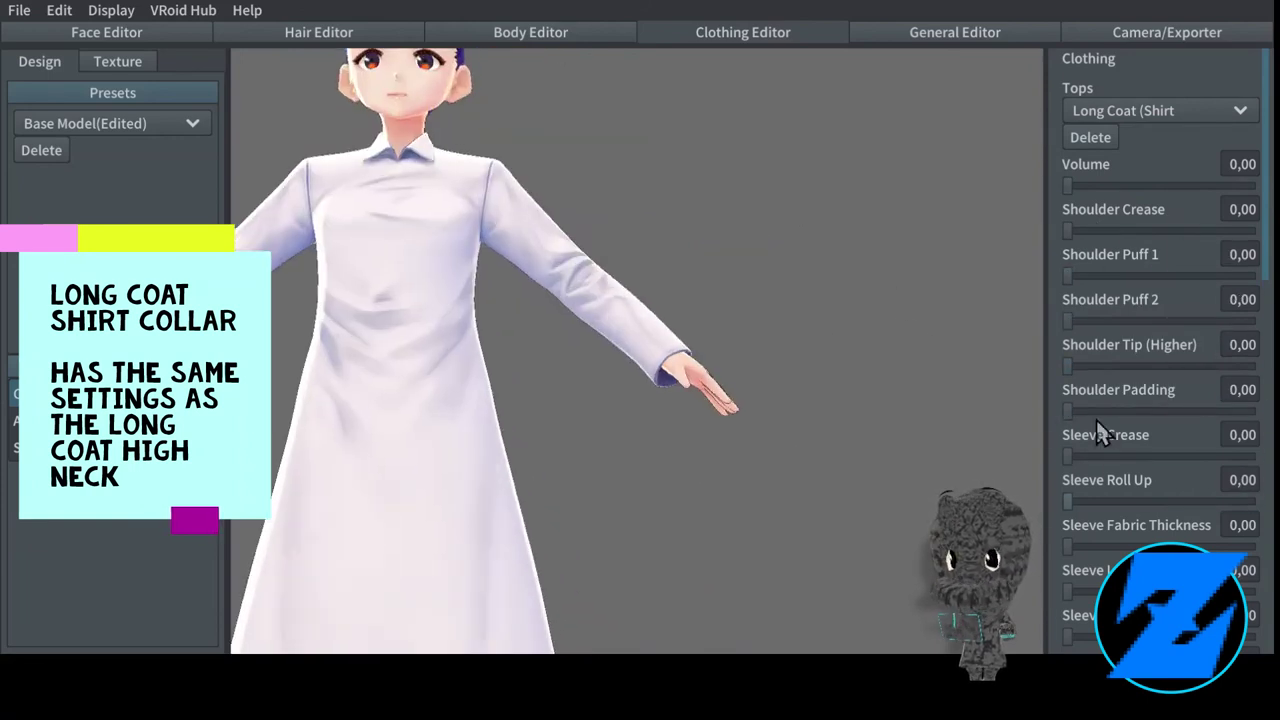
Try out the shirt-collar coat's sleeve, waist and hem adjustments, including Sleeve Width (Z), leaving them all at 0.
scroll(1100, 434, "down", 3)
left_click_drag(1138, 503, 1090, 504)
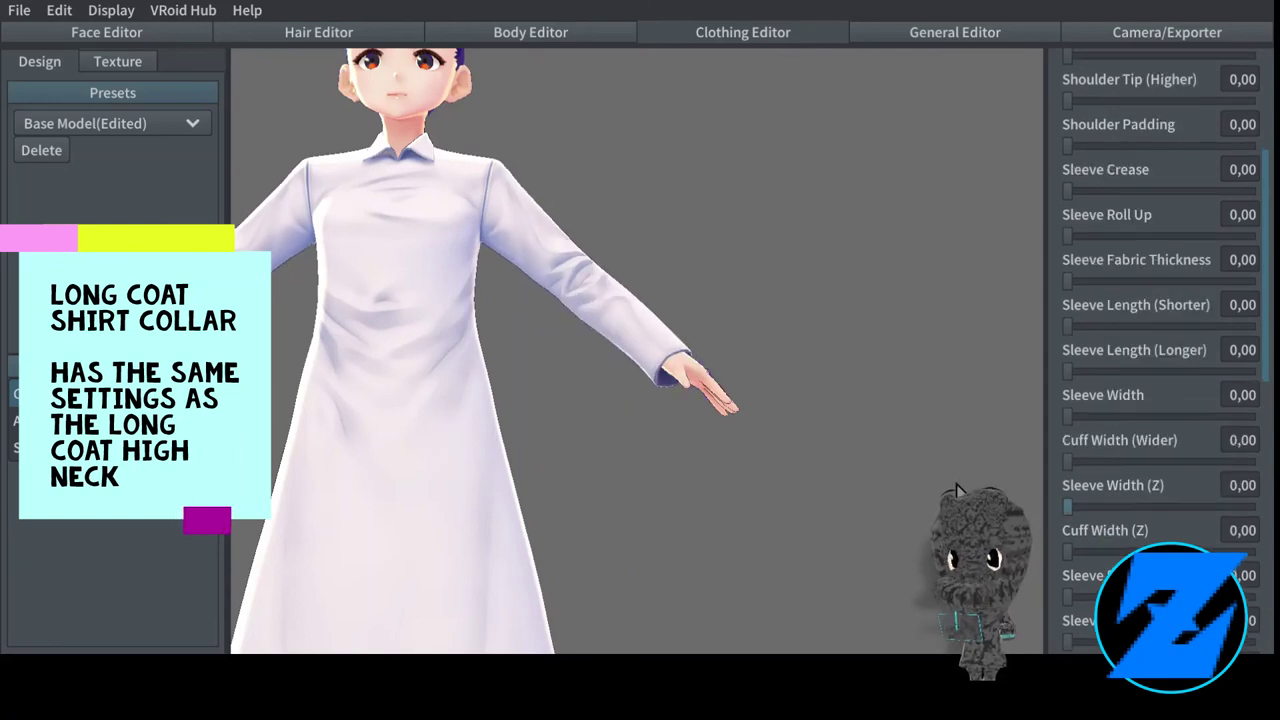
scroll(1150, 500, "down", 1)
scroll(1083, 470, "down", 3)
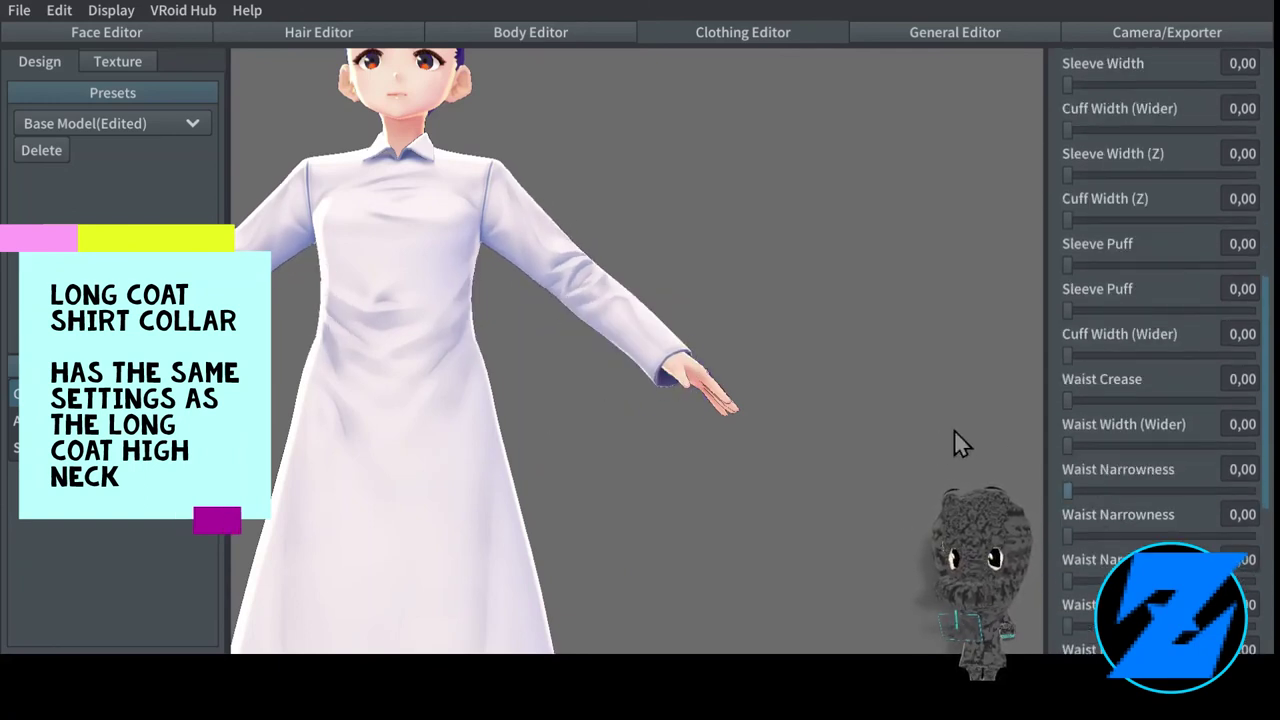
scroll(1176, 470, "down", 7)
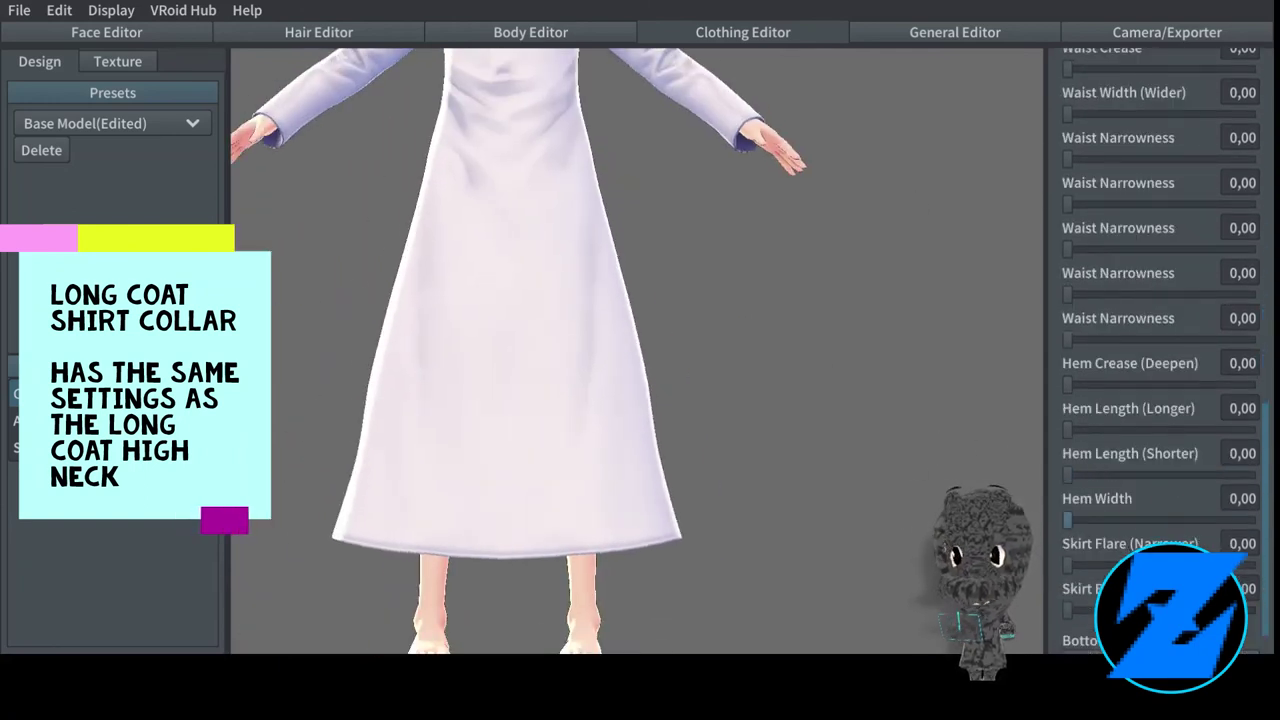
Switch the tops preset to Long Coat (Stand-up Collar).
scroll(1113, 270, "up", 15)
left_click(1160, 110)
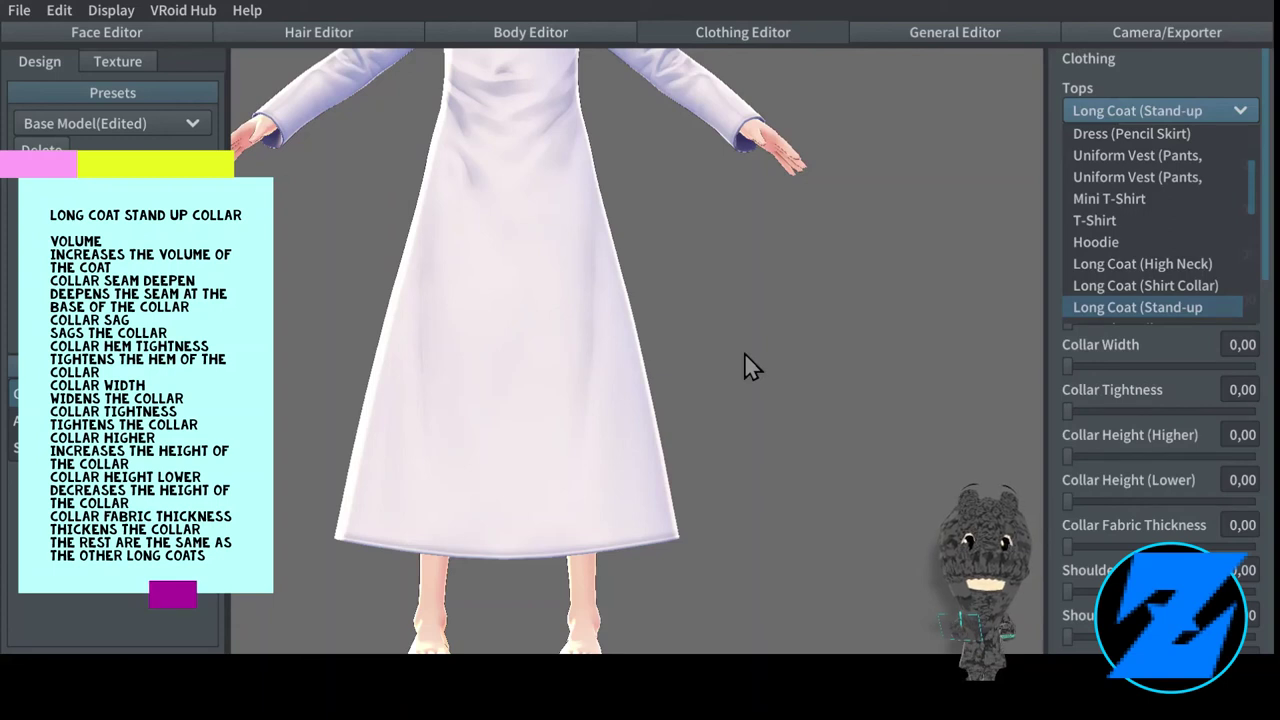
key("Return")
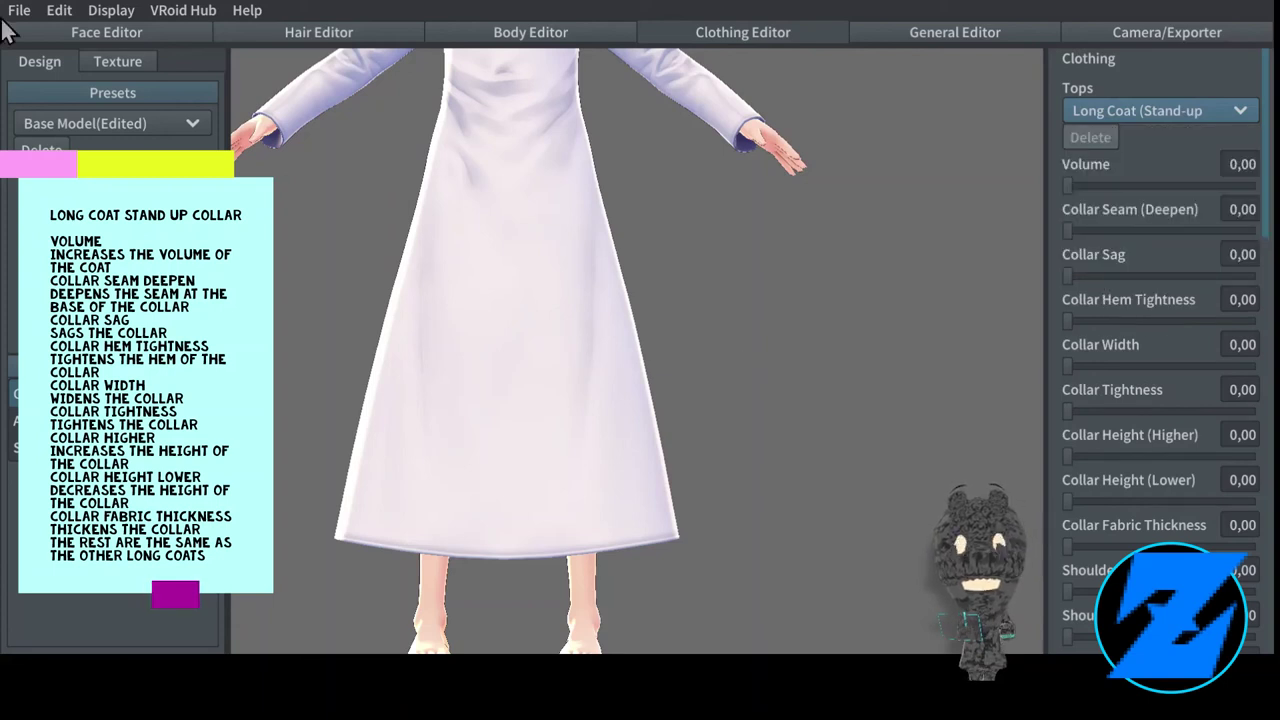
middle_click_drag(862, 155, 919, 367)
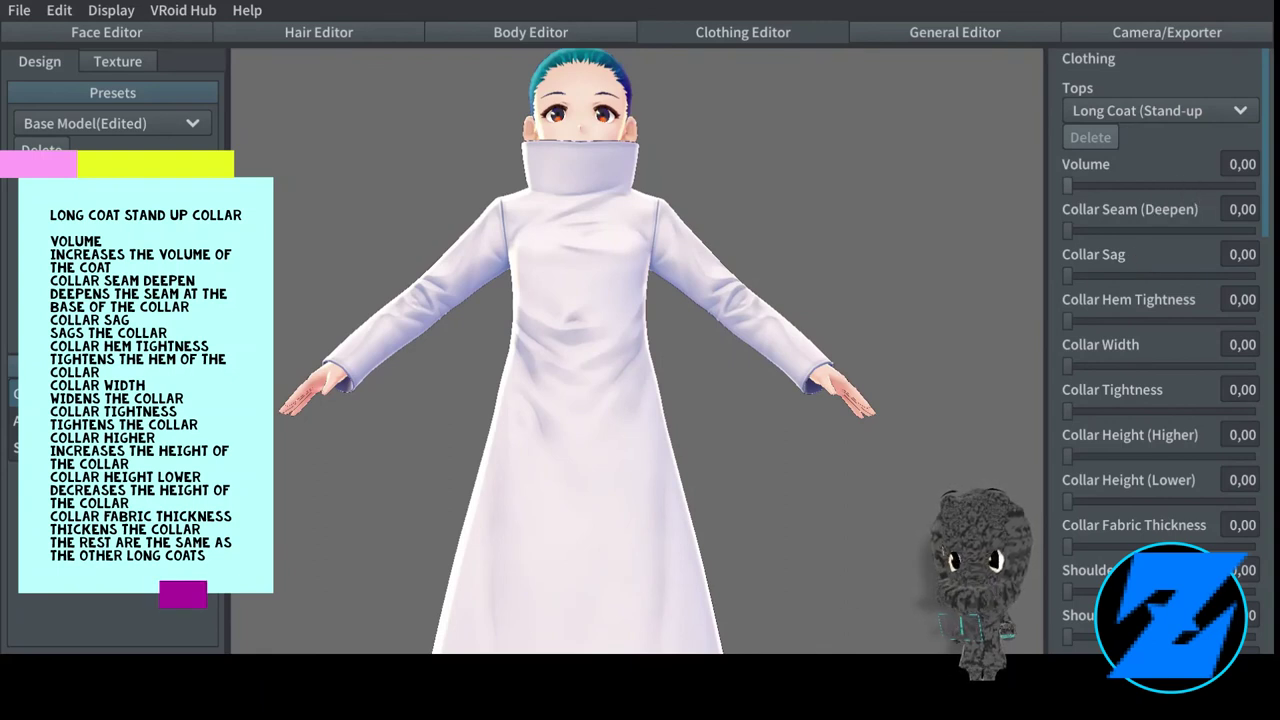
Try out the stand-up-collar coat's Volume, Collar Seam (Deepen), Collar Sag and Collar Hem Tightness, returning each to 0.
left_click(1181, 186)
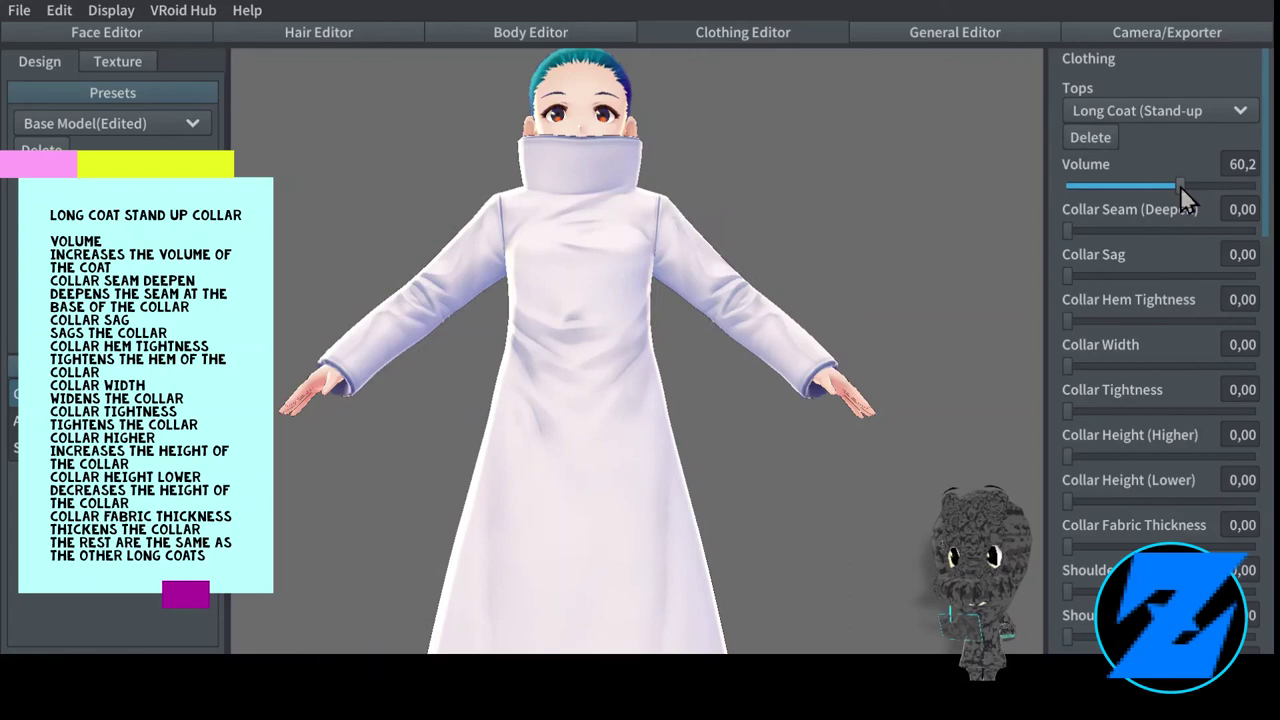
left_click_drag(1176, 186, 1018, 191)
left_click(1080, 229)
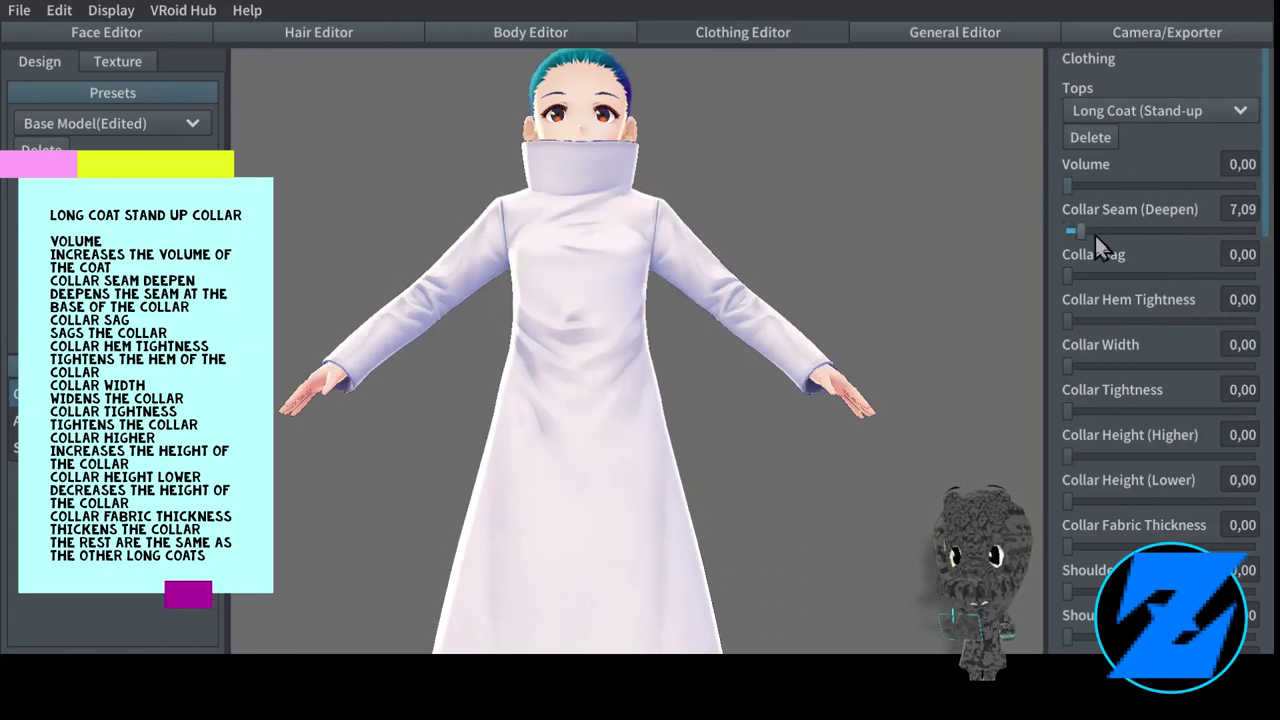
left_click_drag(1262, 236, 899, 243)
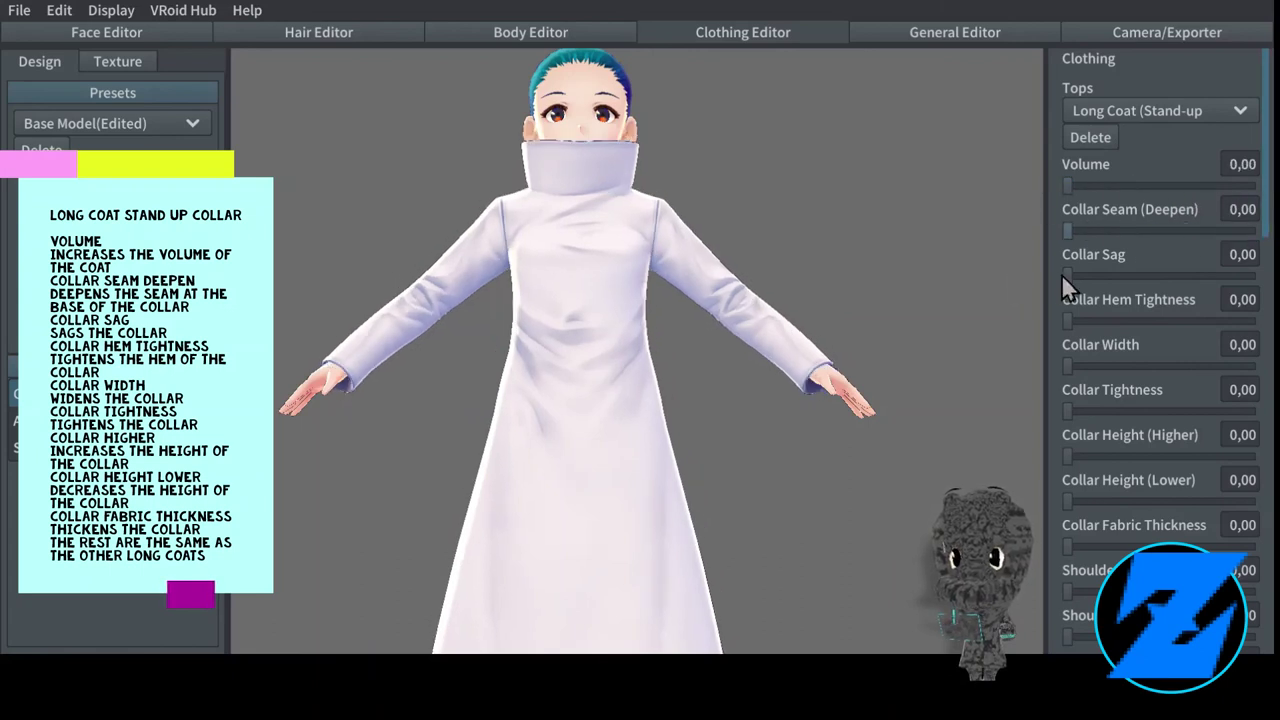
left_click_drag(1144, 270, 866, 243)
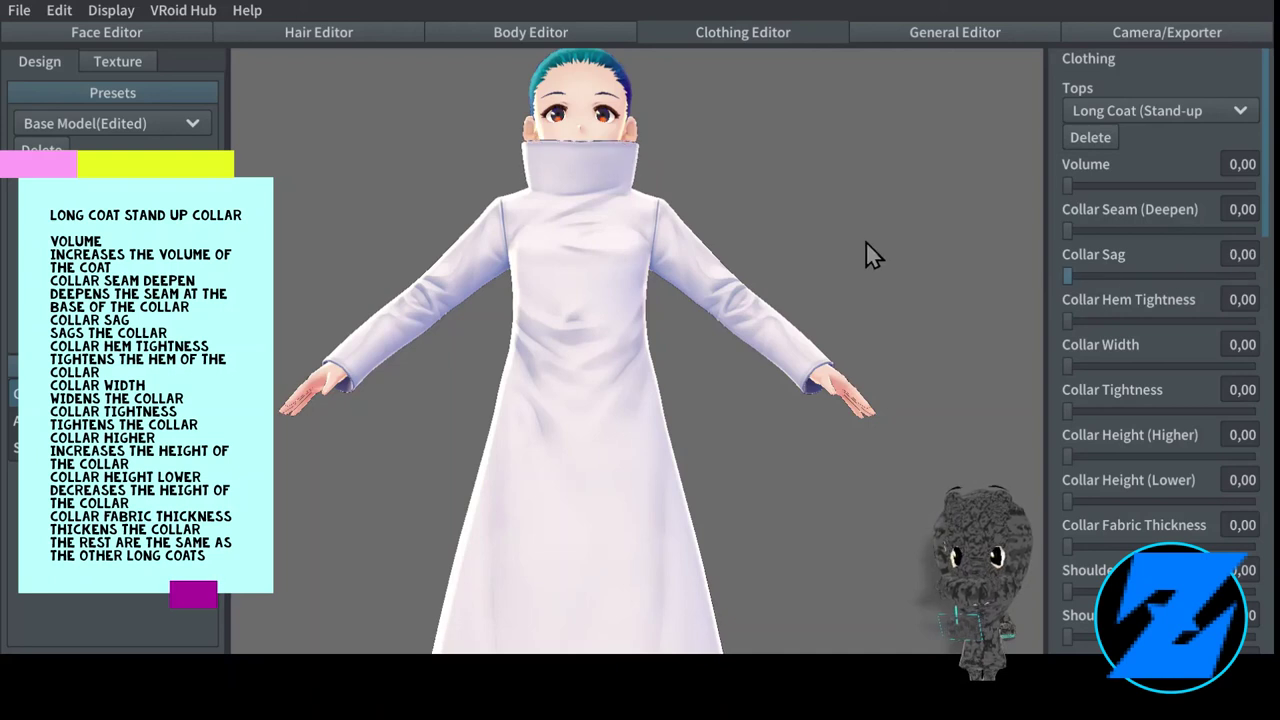
left_click_drag(1116, 319, 862, 286)
Try out the stand-up collar's Collar Width and Collar Tightness at 100, returning both to 0.
left_click_drag(1077, 366, 1266, 366)
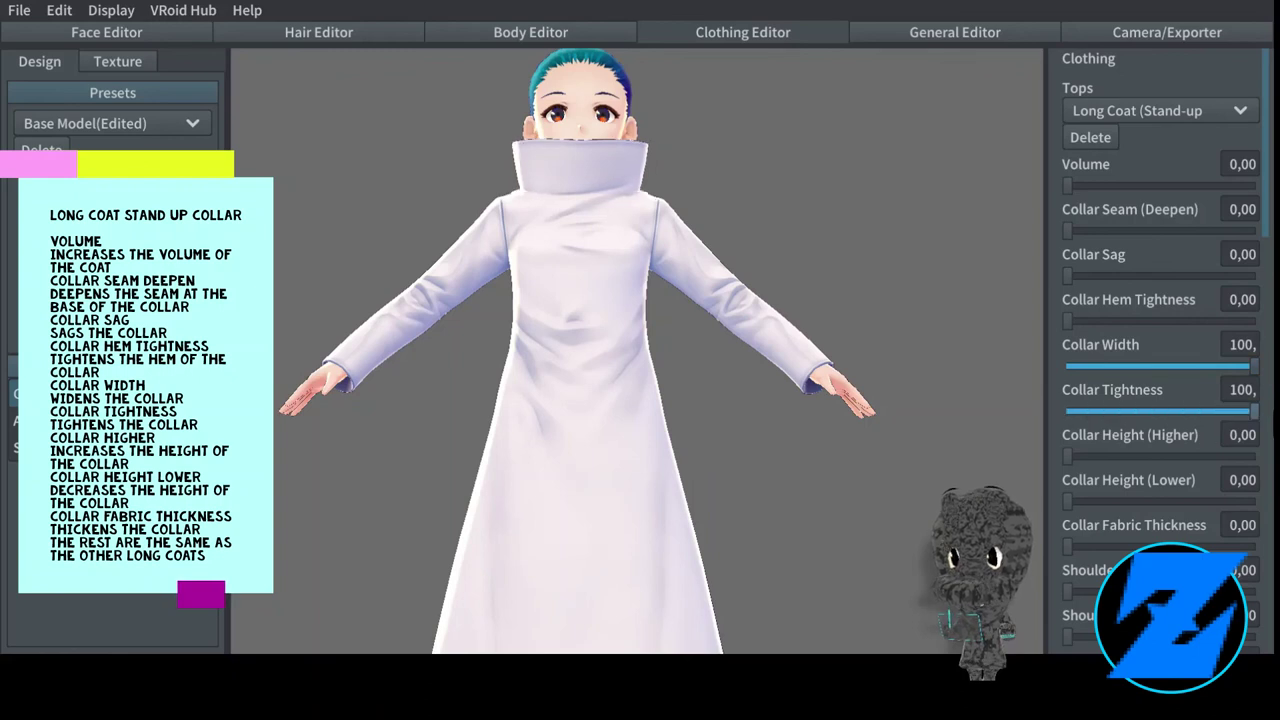
mouse_move(1218, 412)
left_mouse_down()
mouse_move(1243, 412)
mouse_move(1198, 412)
left_mouse_up()
left_click_drag(1081, 362, 877, 343)
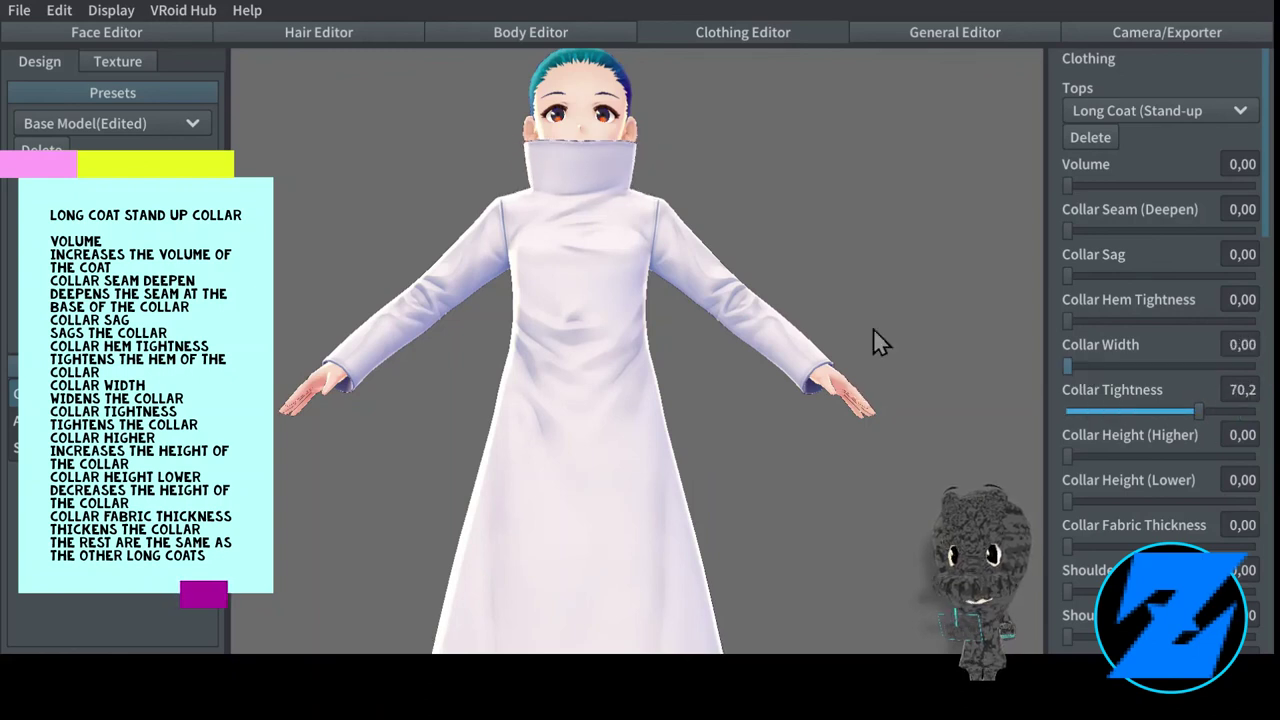
left_click_drag(1197, 412, 1180, 412)
left_click_drag(1022, 422, 764, 440)
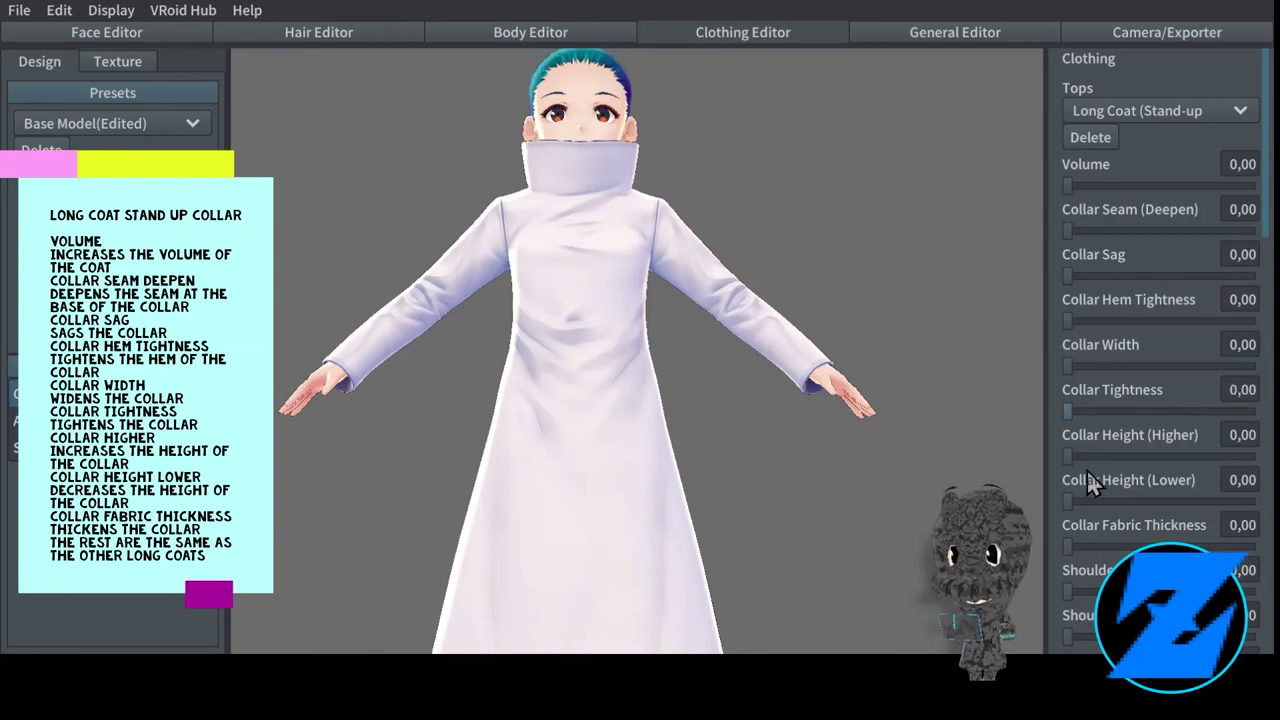
Try out Collar Height (Higher), Collar Height (Lower), Collar Fabric Thickness and Shoulder Crease on the stand-up-collar coat, returning each to 0.
left_click_drag(1068, 457, 1266, 457)
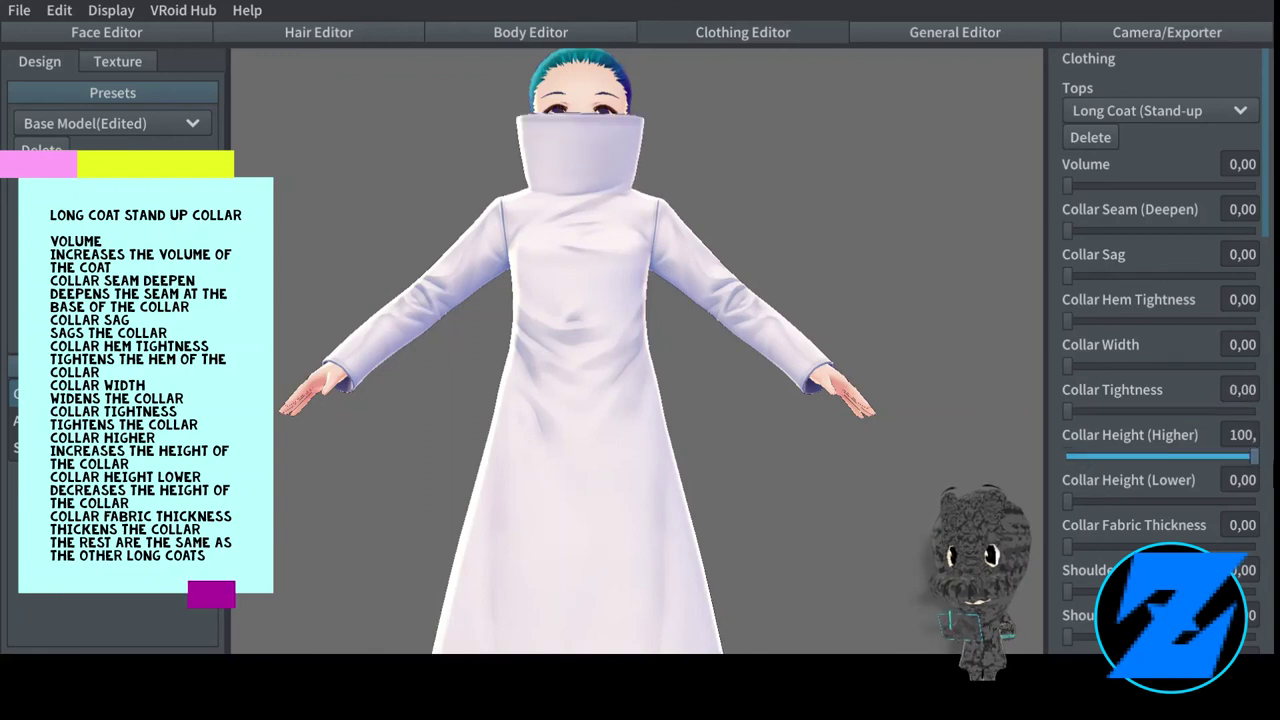
left_click_drag(1046, 469, 989, 461)
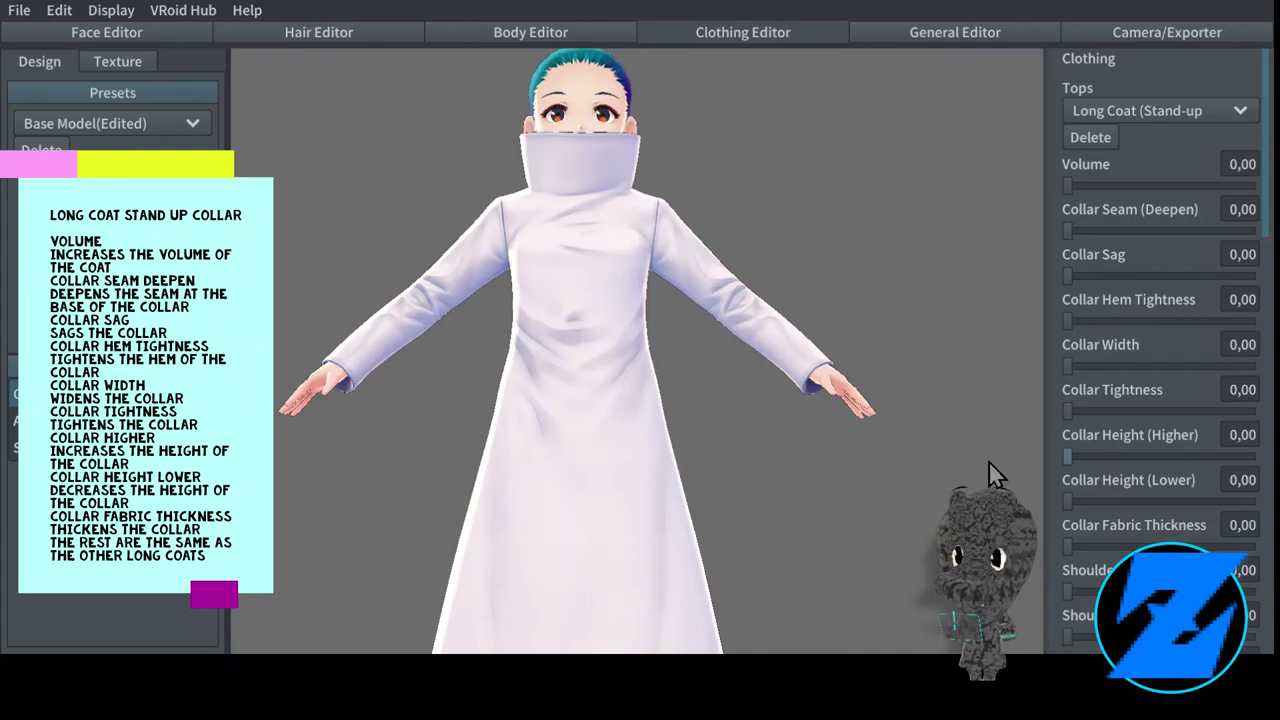
left_click_drag(1067, 501, 830, 455)
left_click_drag(1067, 546, 1255, 547)
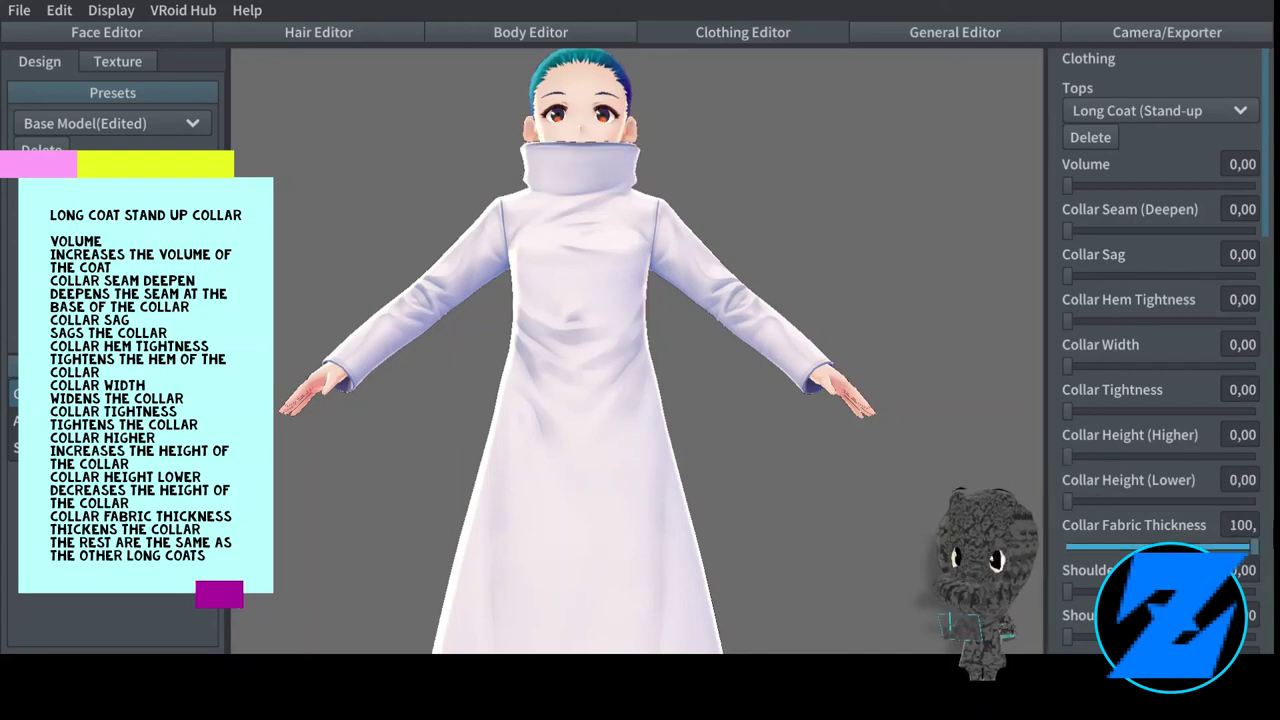
left_click_drag(1067, 592, 1181, 592)
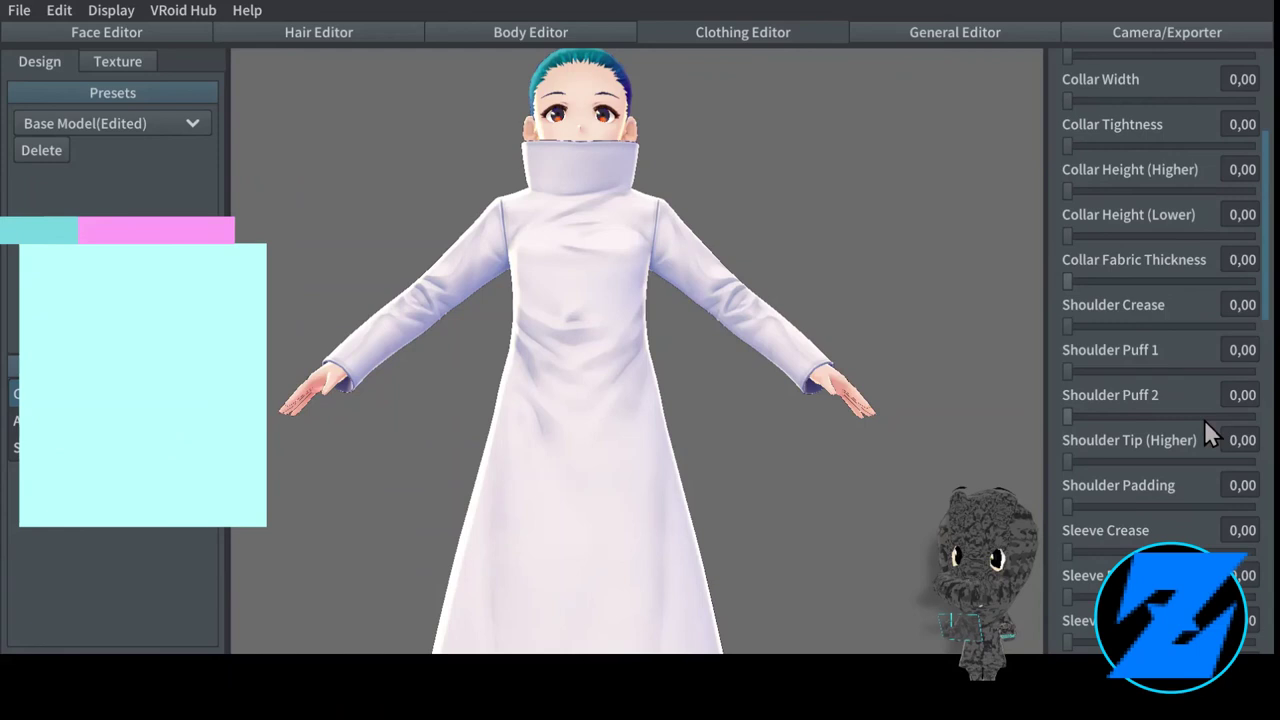
Look through the stand-up-collar coat's remaining shoulder, sleeve, waist and hem adjustments.
scroll(1204, 420, "down", 1)
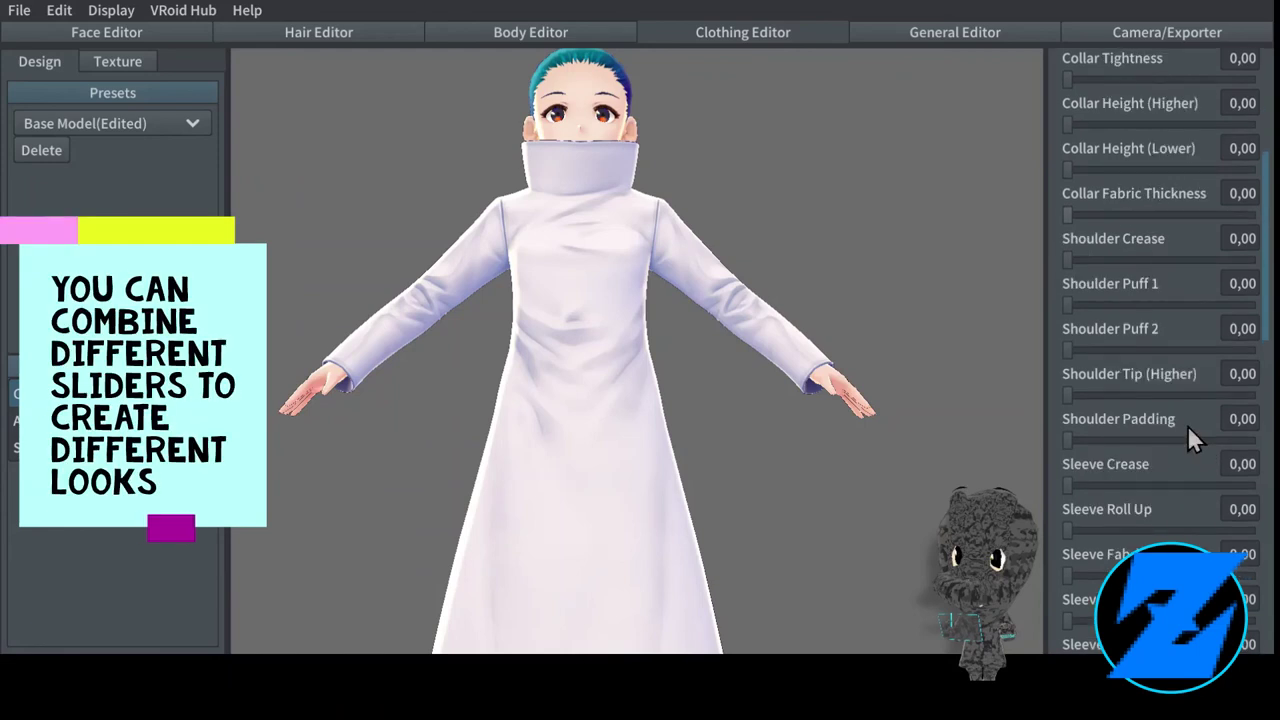
scroll(1188, 430, "down", 7)
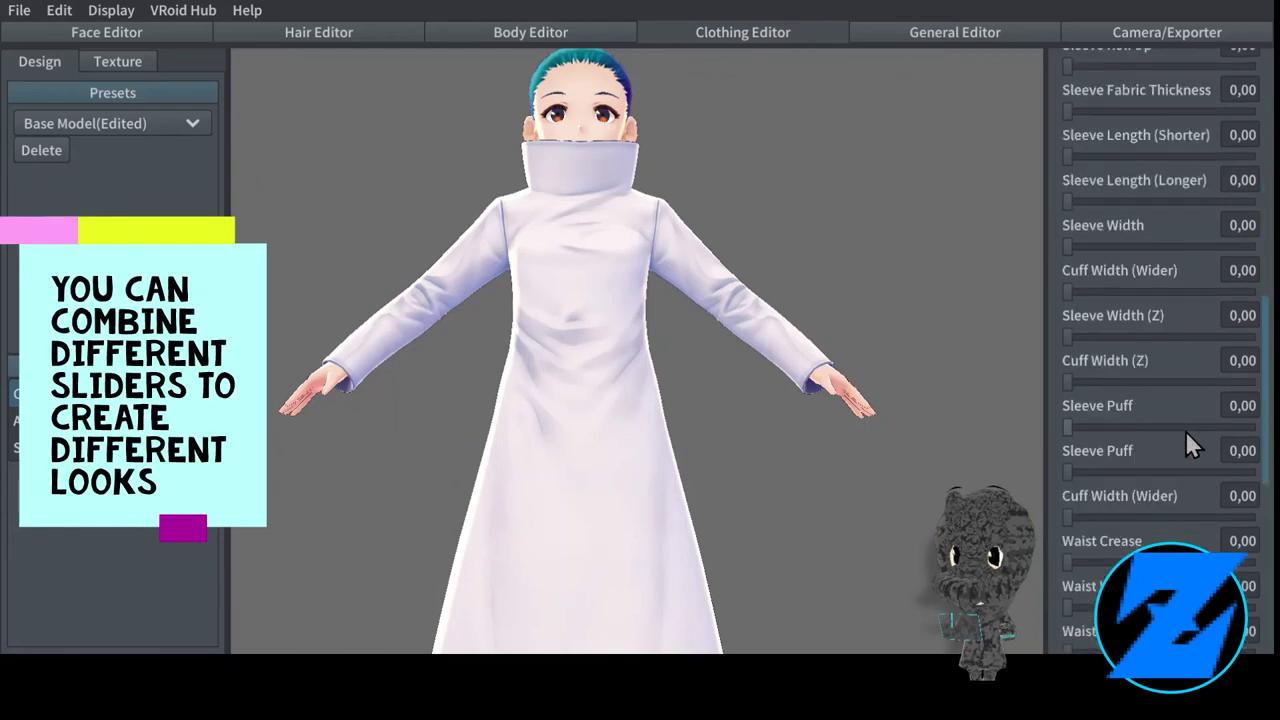
scroll(1185, 440, "down", 6)
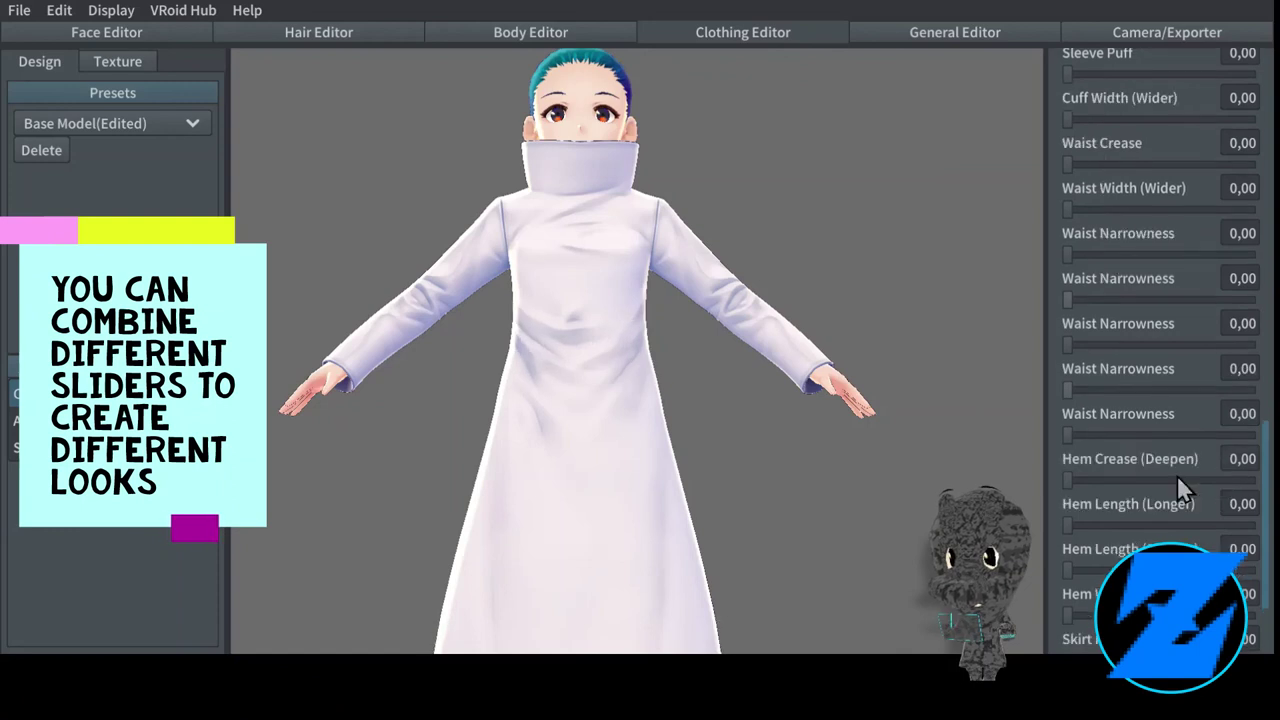